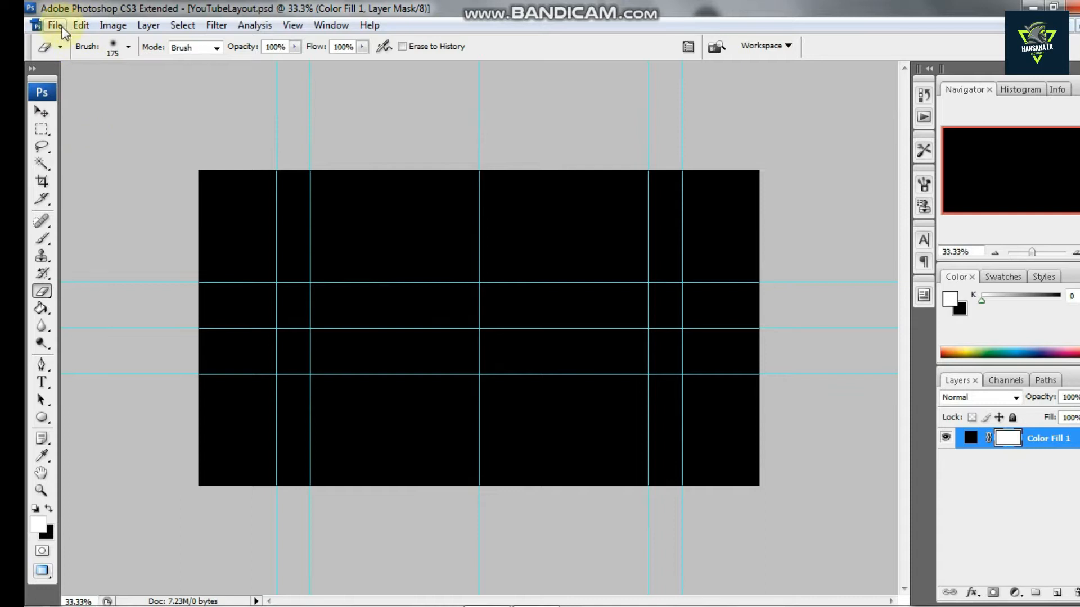
Open the Open dialog and browse to the OTHERS folder inside PHOTO on drive D
left_click(81, 52)
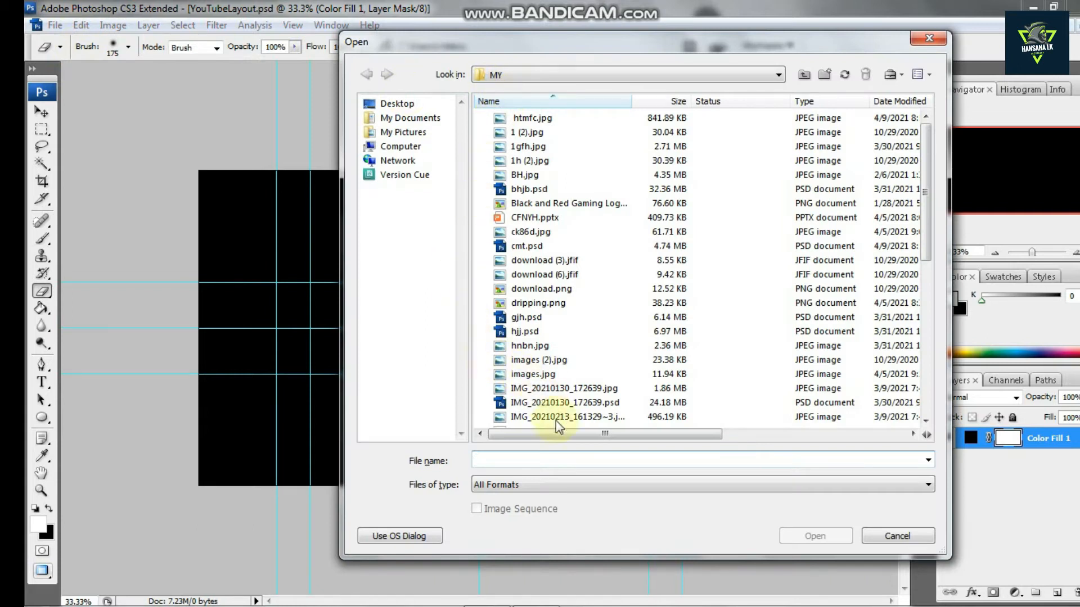
left_click(521, 78)
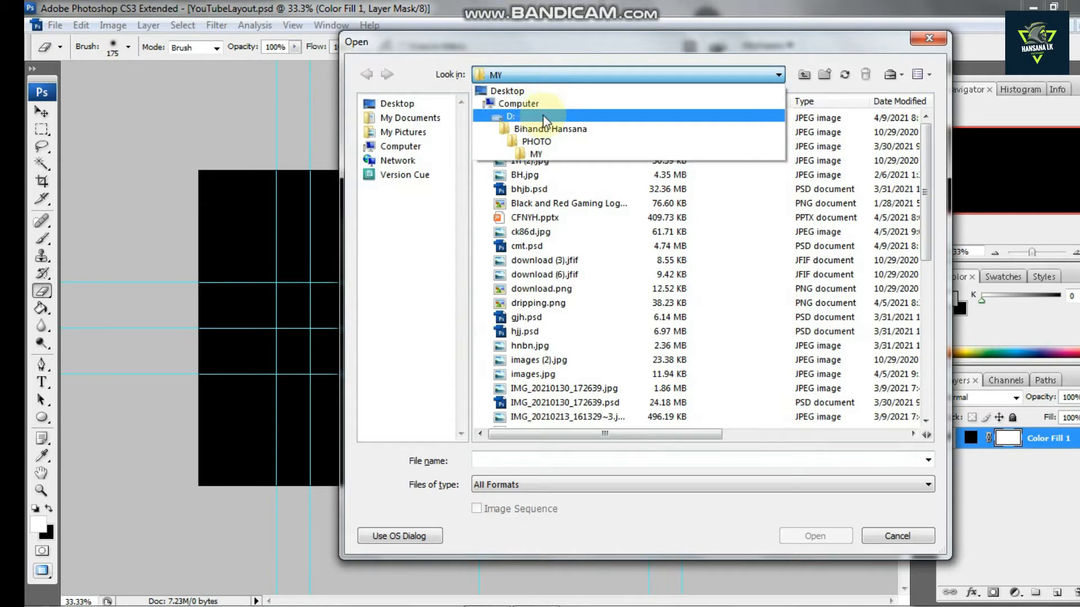
left_click(553, 141)
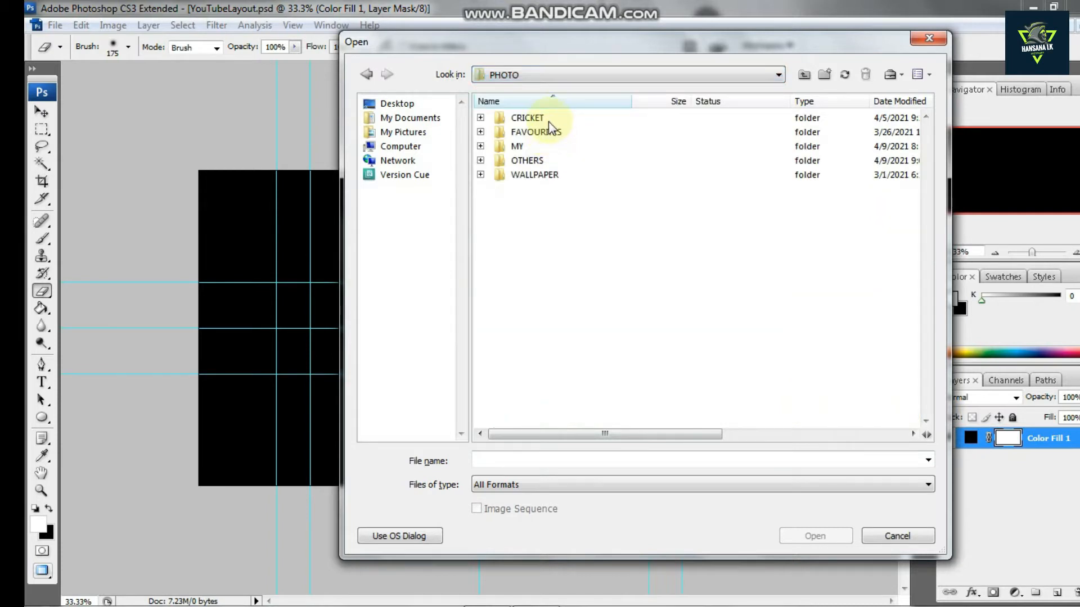
left_click(540, 160)
double_click(540, 161)
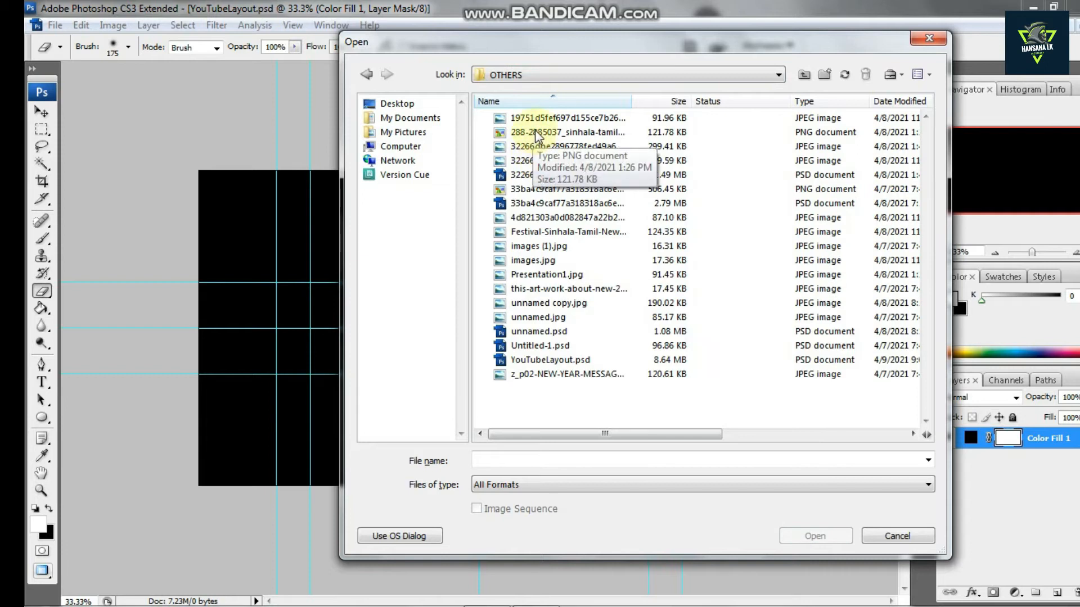
Switch the Open dialog's file listing to Tiles view
left_click(929, 76)
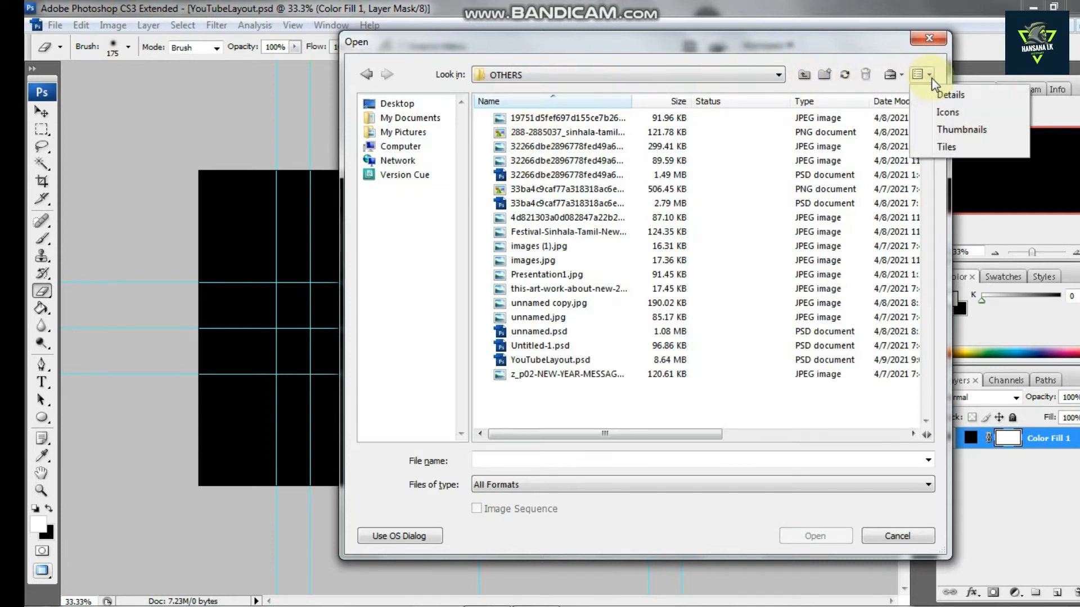
left_click(937, 96)
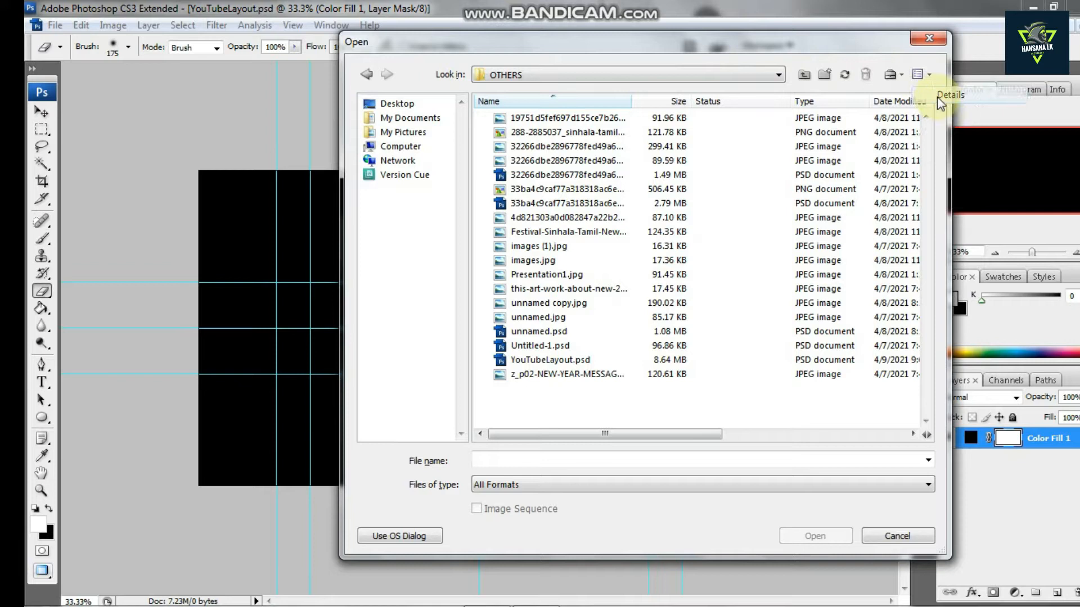
left_click(917, 75)
left_click(934, 112)
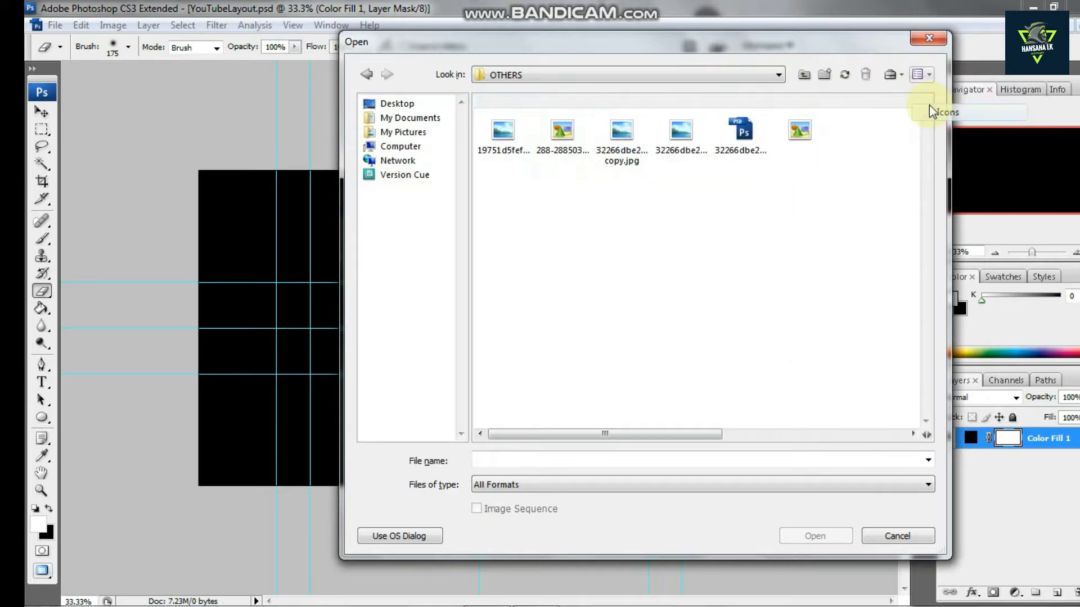
left_click(918, 75)
left_click(930, 133)
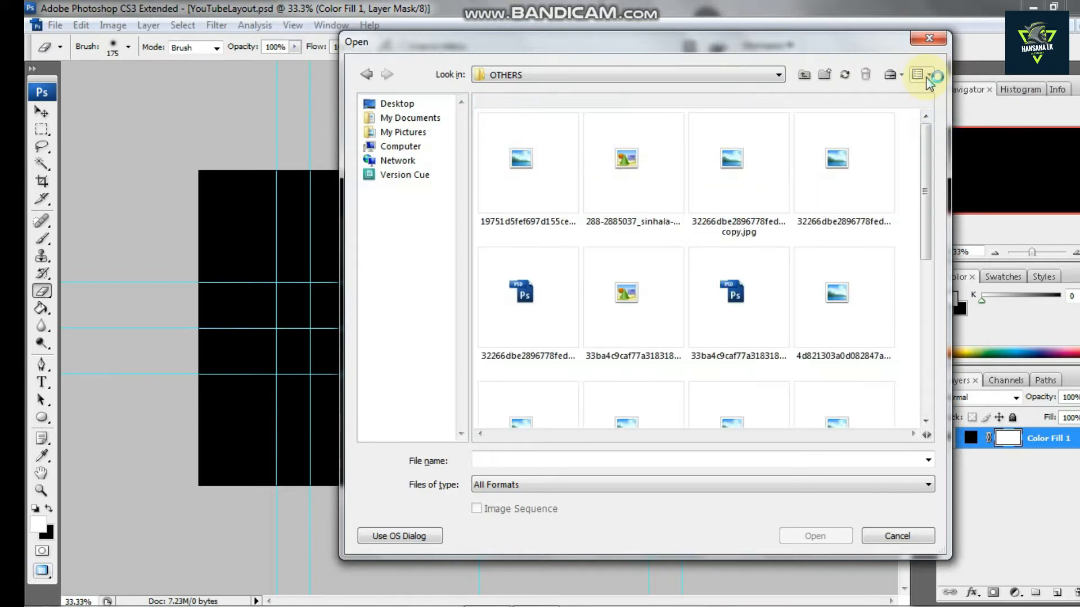
left_click(920, 75)
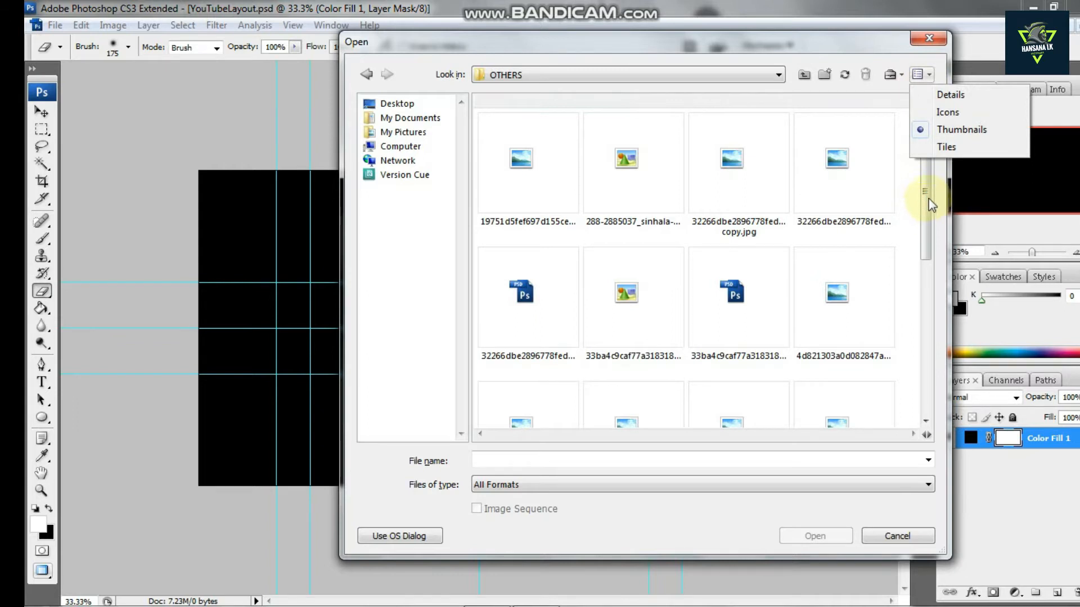
left_click(937, 147)
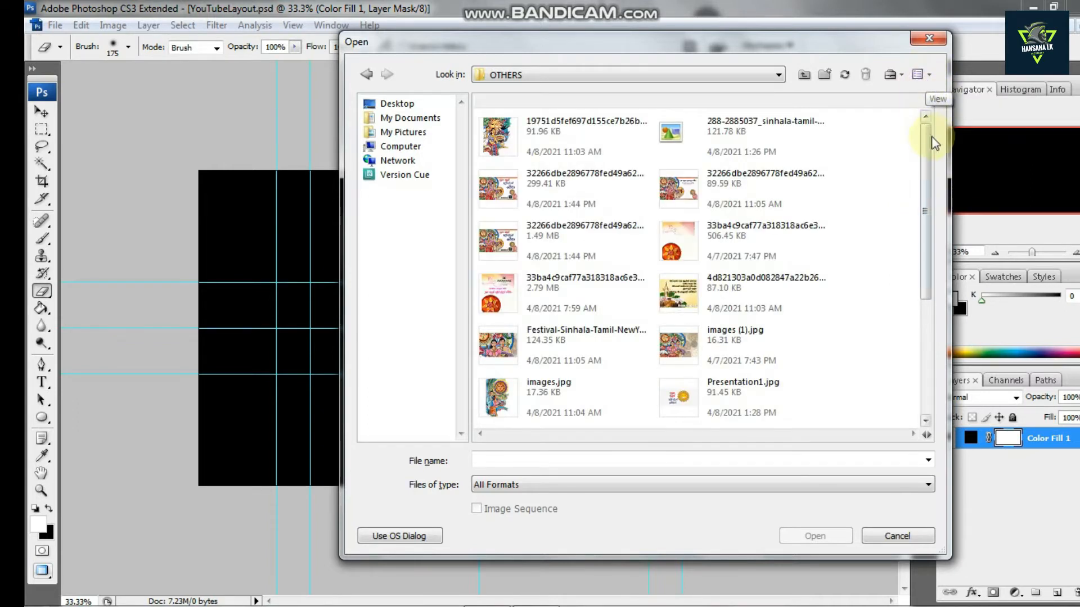
Go back to the PHOTO folder and open wp4214953.jpg from the FAVOURITES folder
left_click(374, 76)
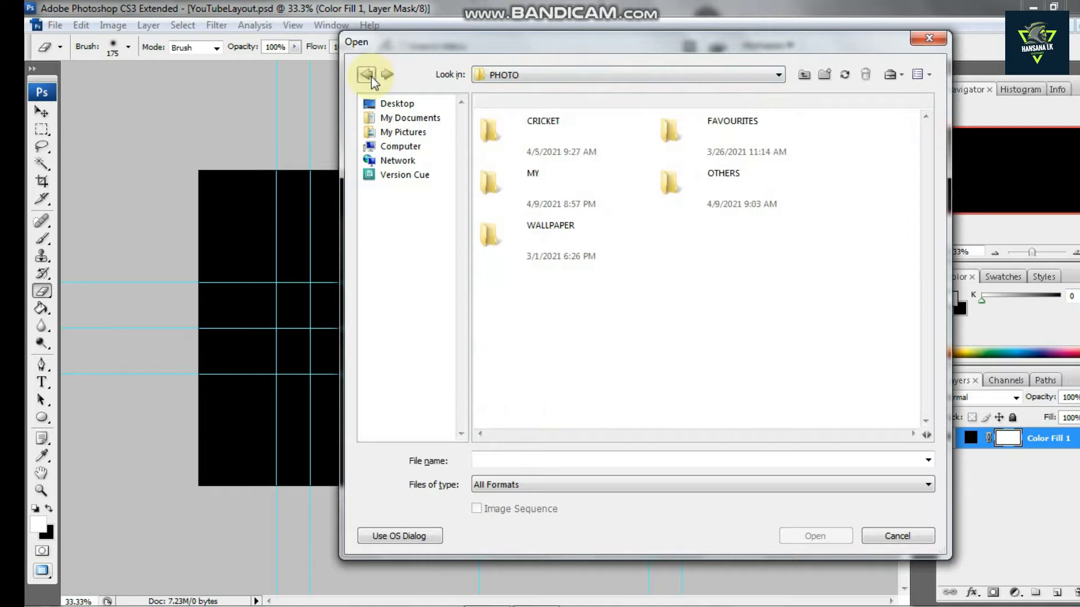
left_click(751, 185)
double_click(741, 130)
left_click(740, 131)
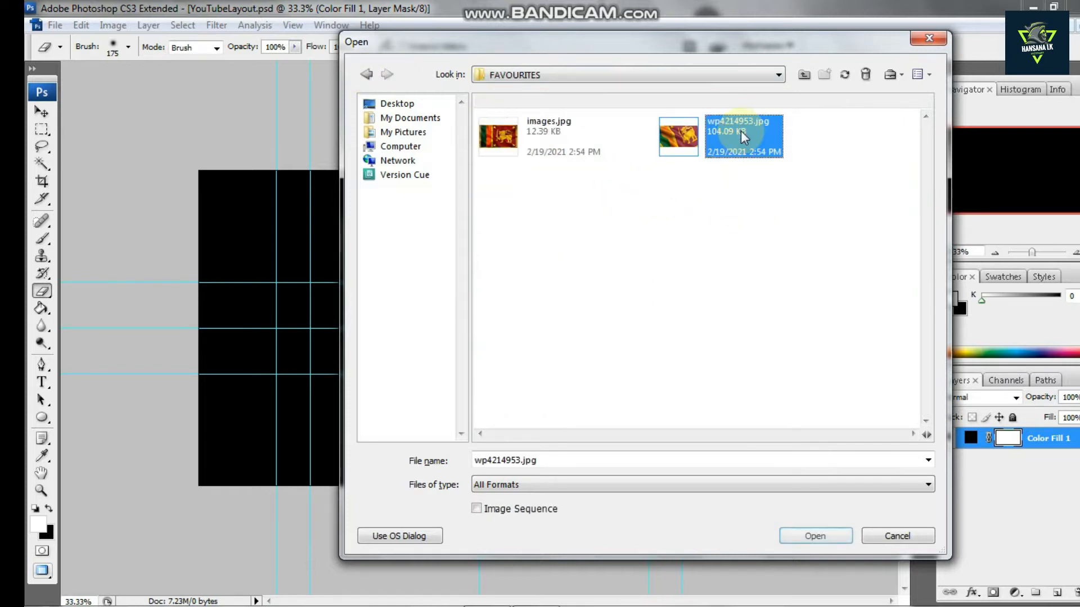
double_click(679, 131)
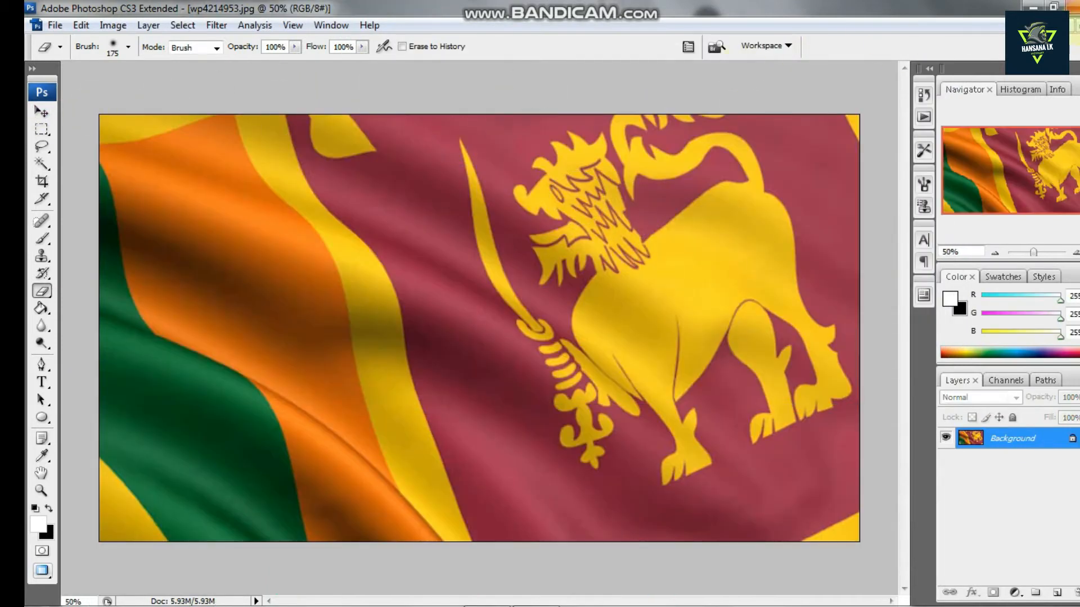
Bring the flag image into the YouTubeLayout document as a new layer
left_click(1075, 26)
left_click(42, 112)
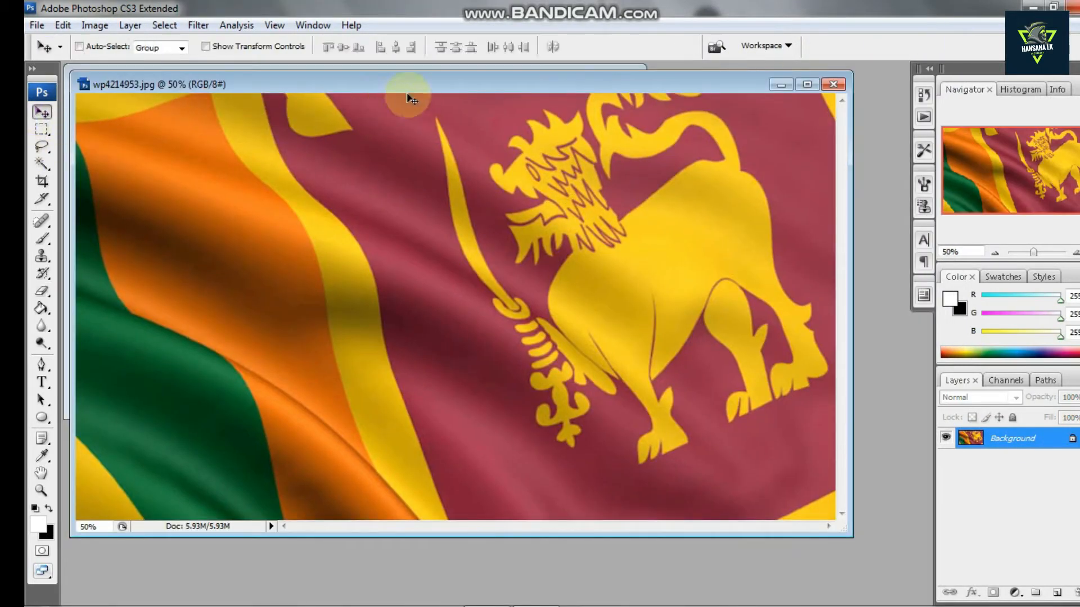
left_click_drag(444, 85, 461, 177)
left_click(445, 139)
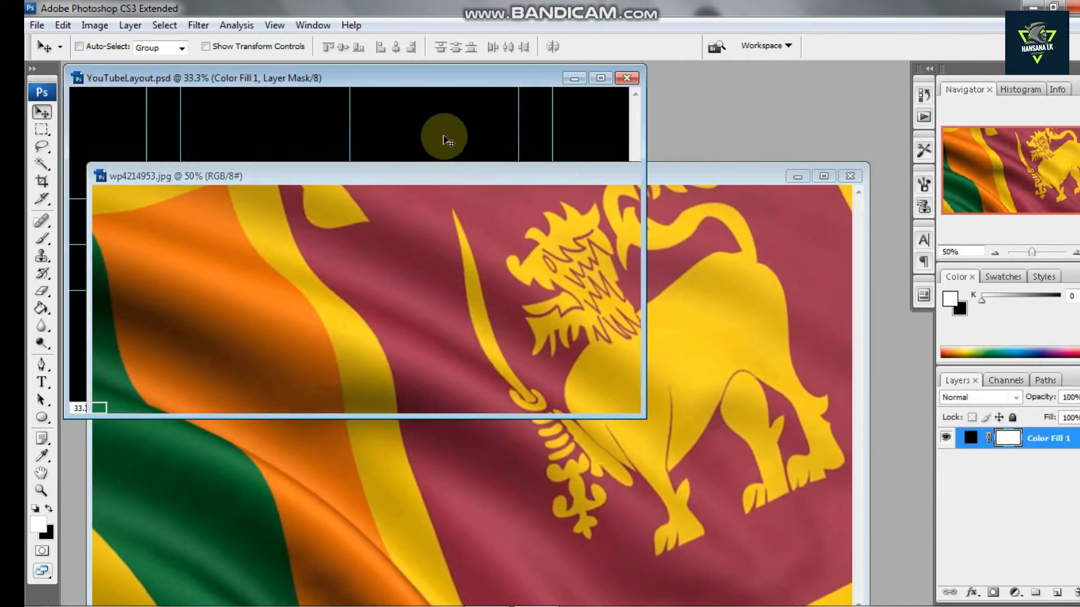
left_click(603, 79)
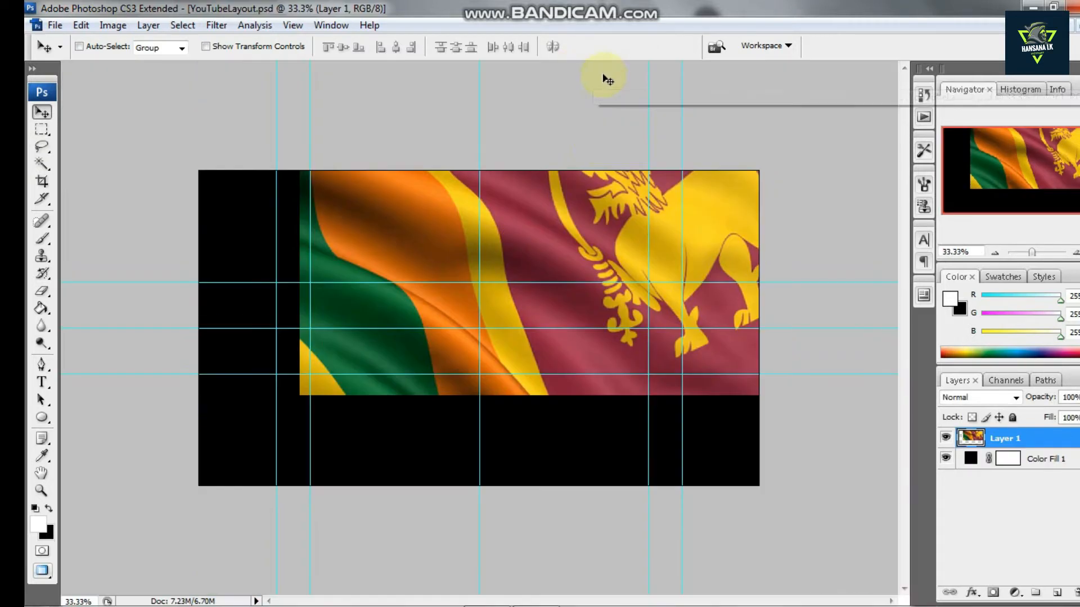
Move the flag to the canvas's top-left corner and scale it with Free Transform to cover the whole canvas
left_click_drag(604, 224, 491, 281)
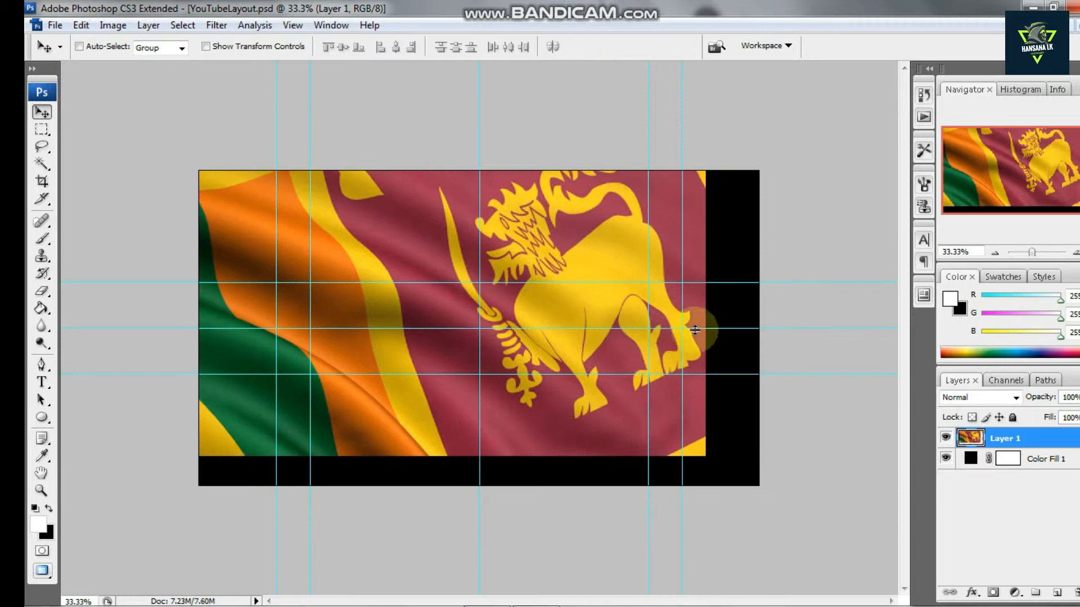
key("ctrl+t")
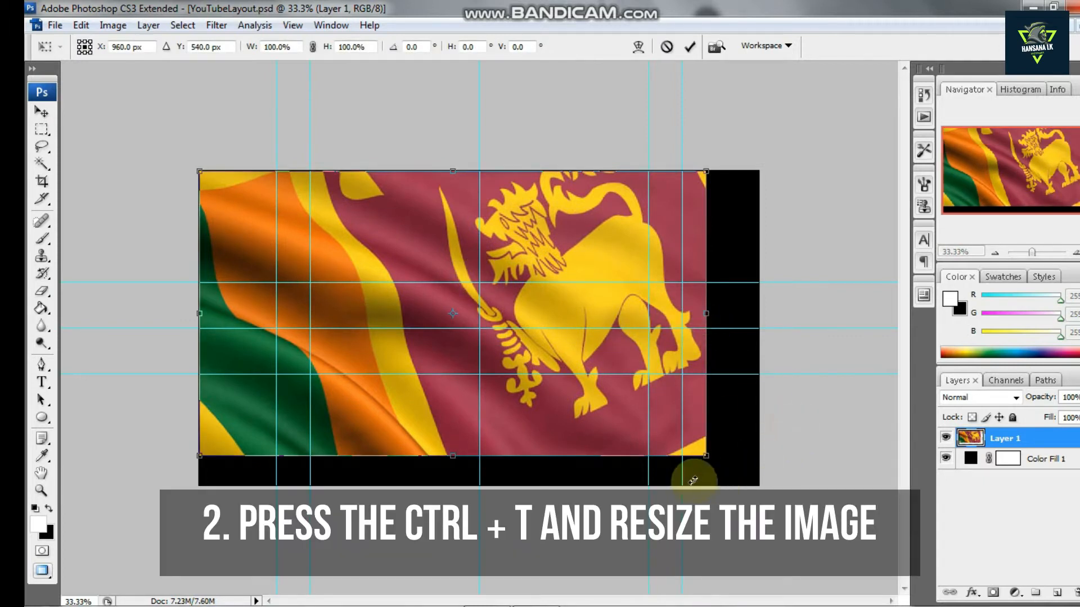
left_click_drag(703, 454, 755, 476)
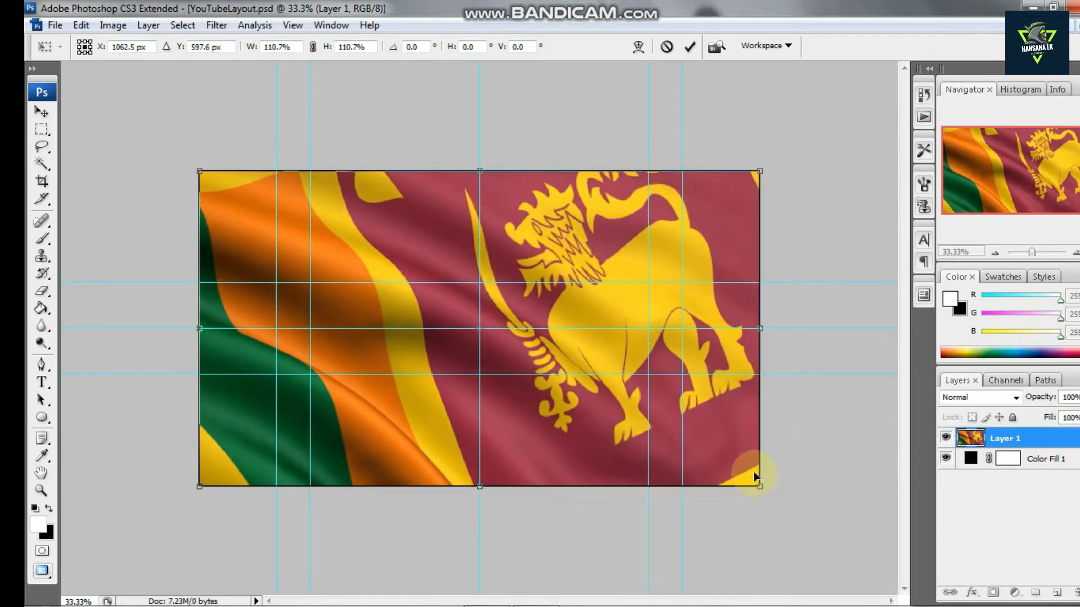
key("Return")
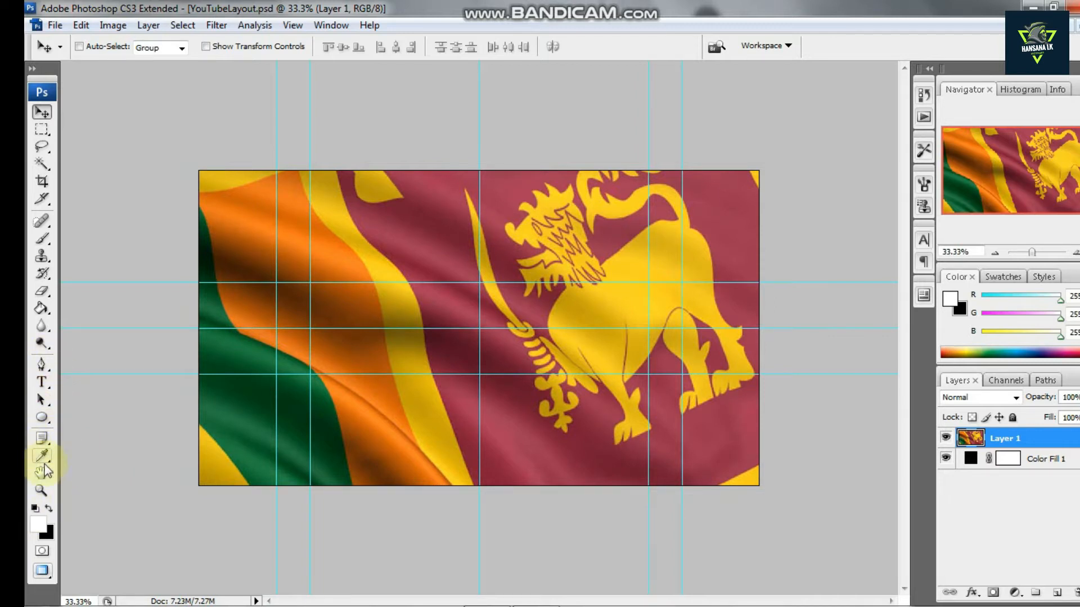
Draw a white rectangle bar across the left half of the canvas with the Rectangle tool
left_click(43, 419)
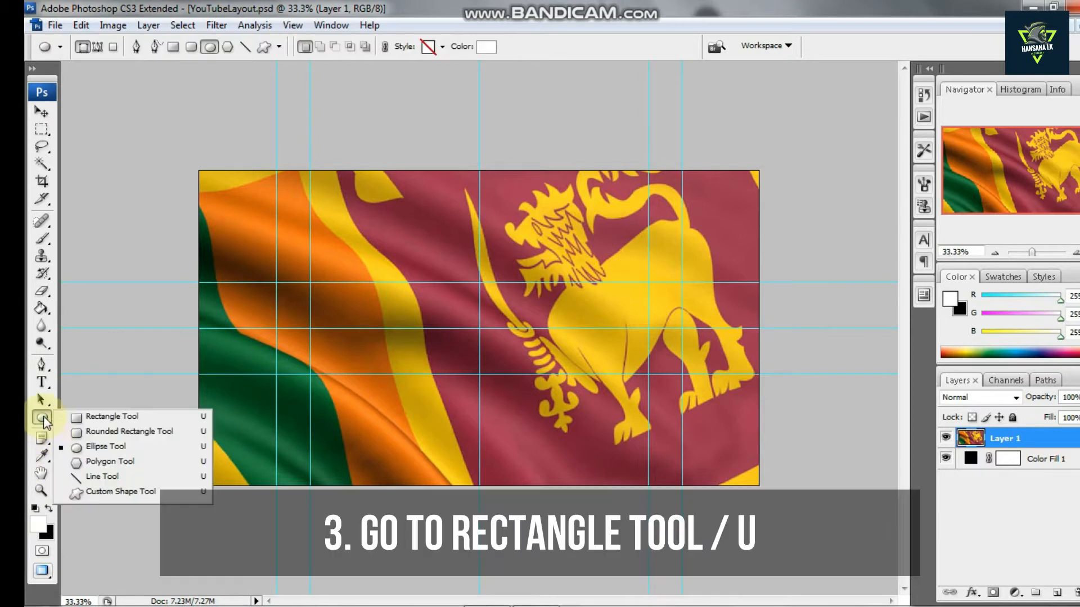
left_click(99, 420)
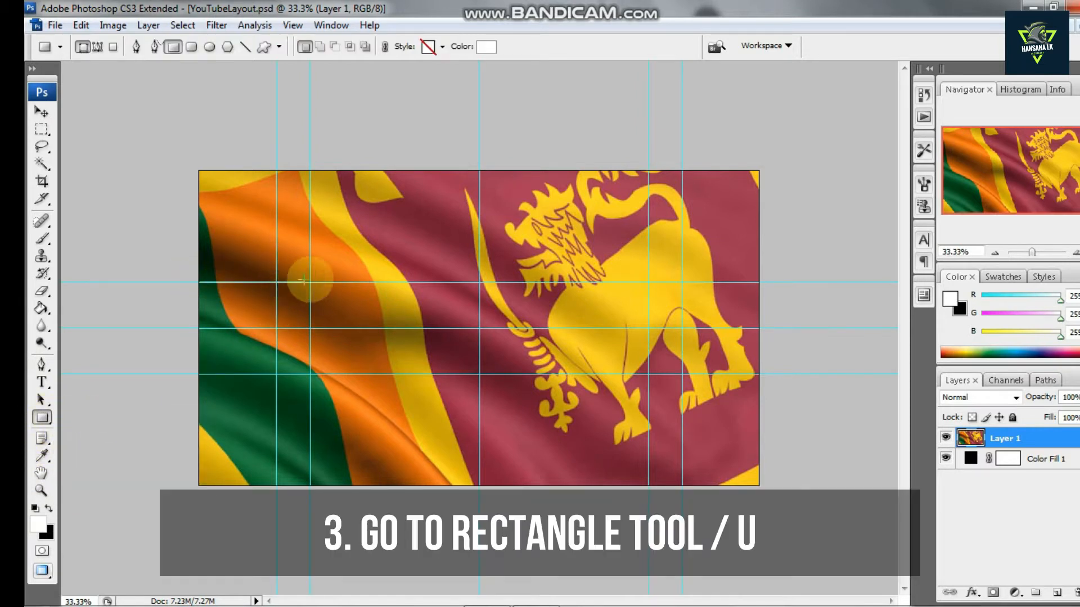
left_click_drag(483, 281, 516, 291)
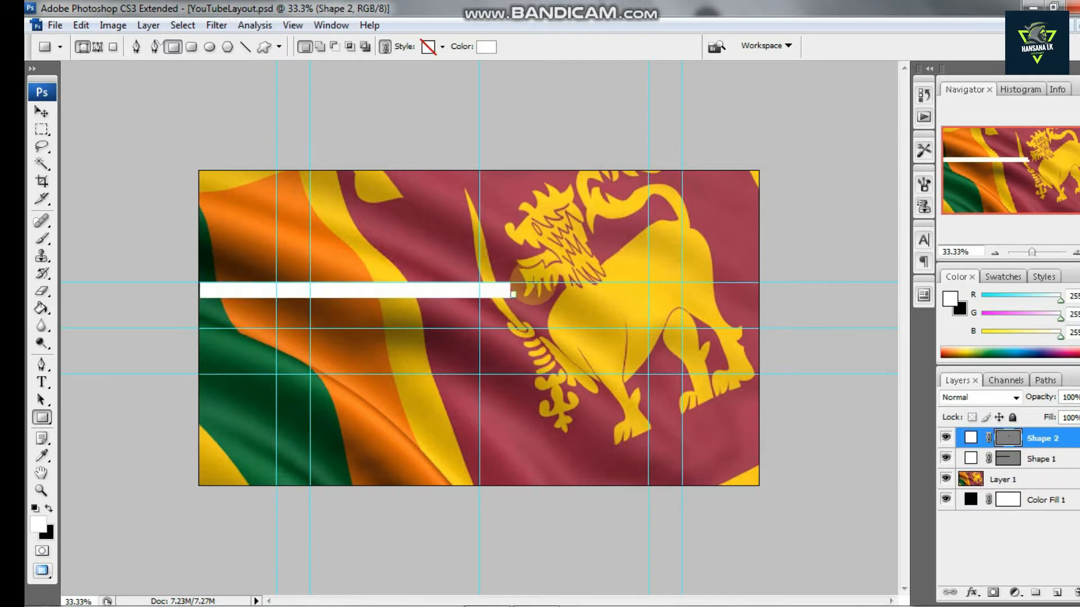
key("ctrl+z")
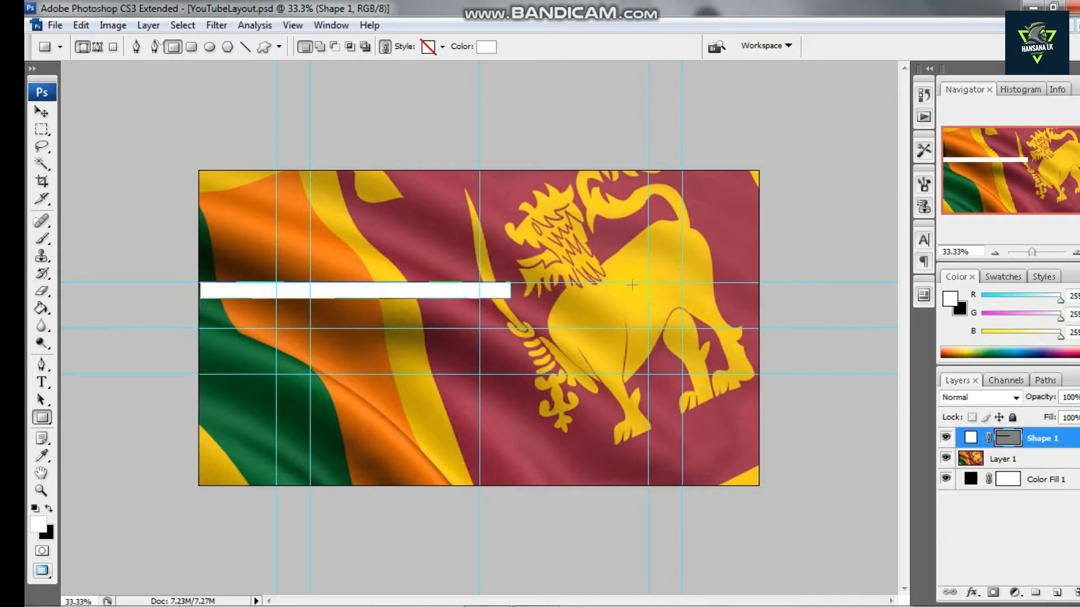
Squash the white bar's height with Free Transform and delete the shape layer
key("ctrl+t")
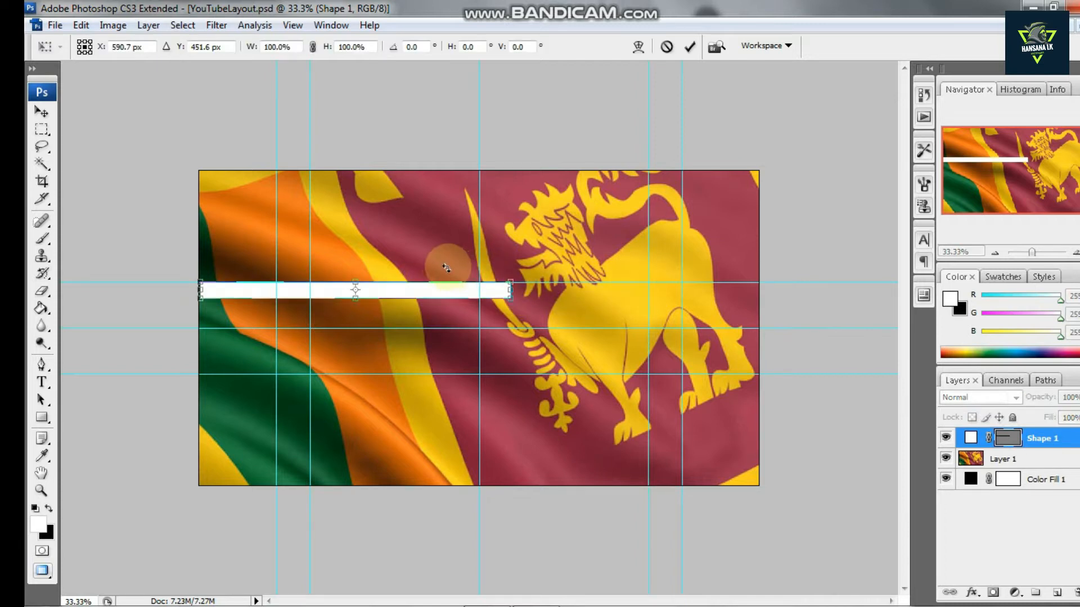
left_click_drag(358, 296, 367, 285)
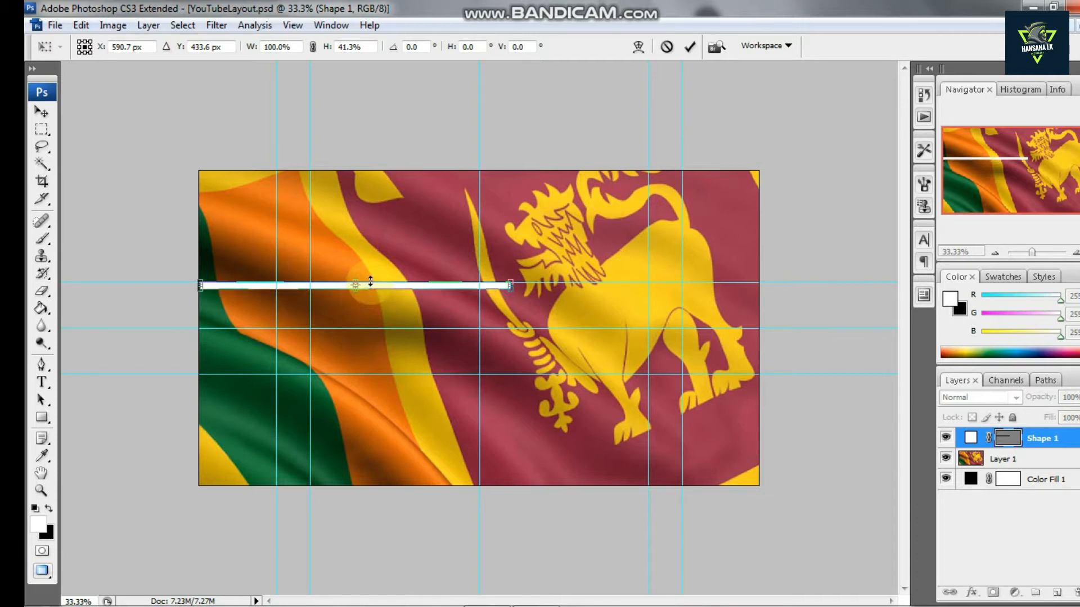
left_click_drag(363, 280, 368, 286)
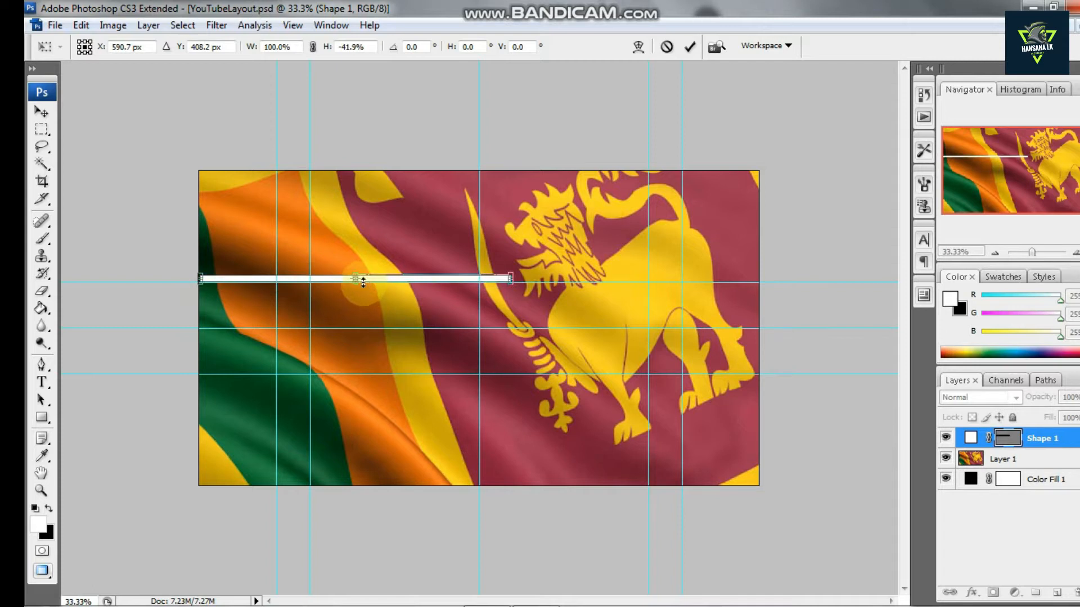
left_click(1049, 432)
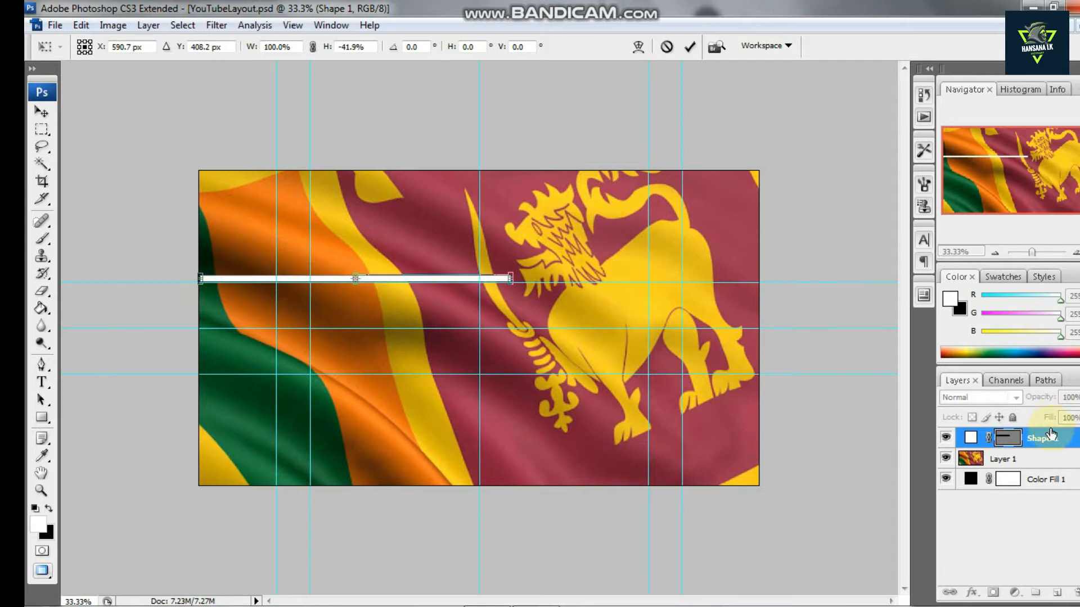
key("Return")
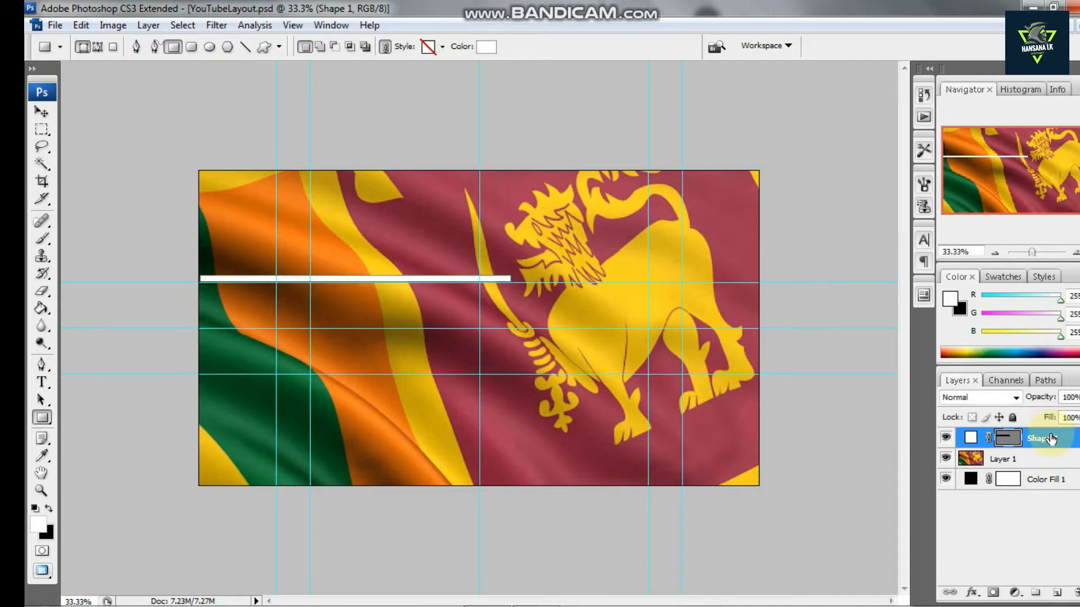
key("Delete")
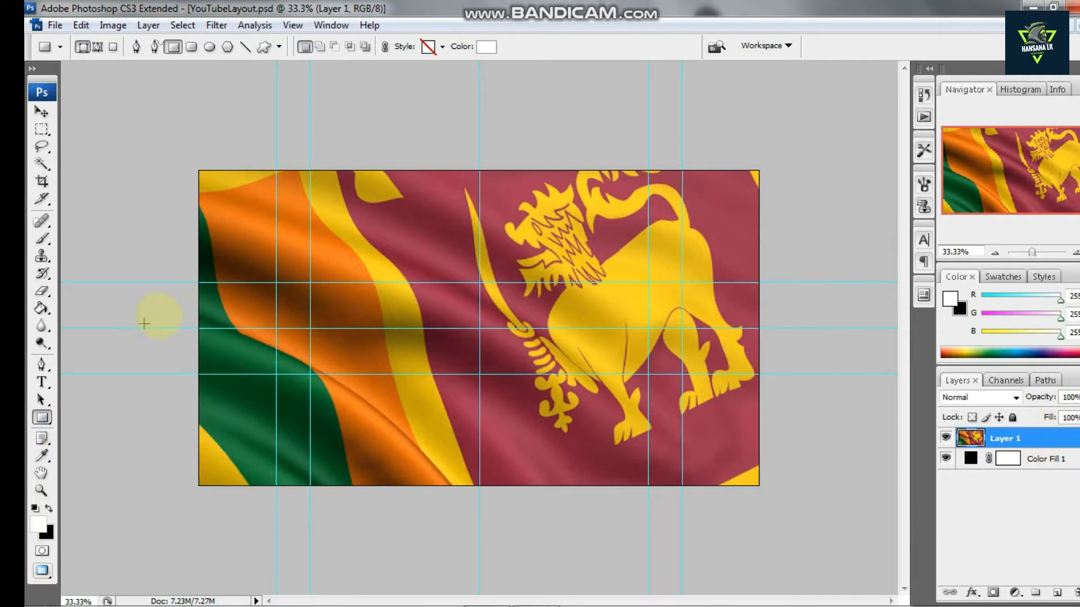
Draw a thin white line across the left half of the canvas and nudge it down onto the upper horizontal guide
left_click_drag(189, 262, 504, 265)
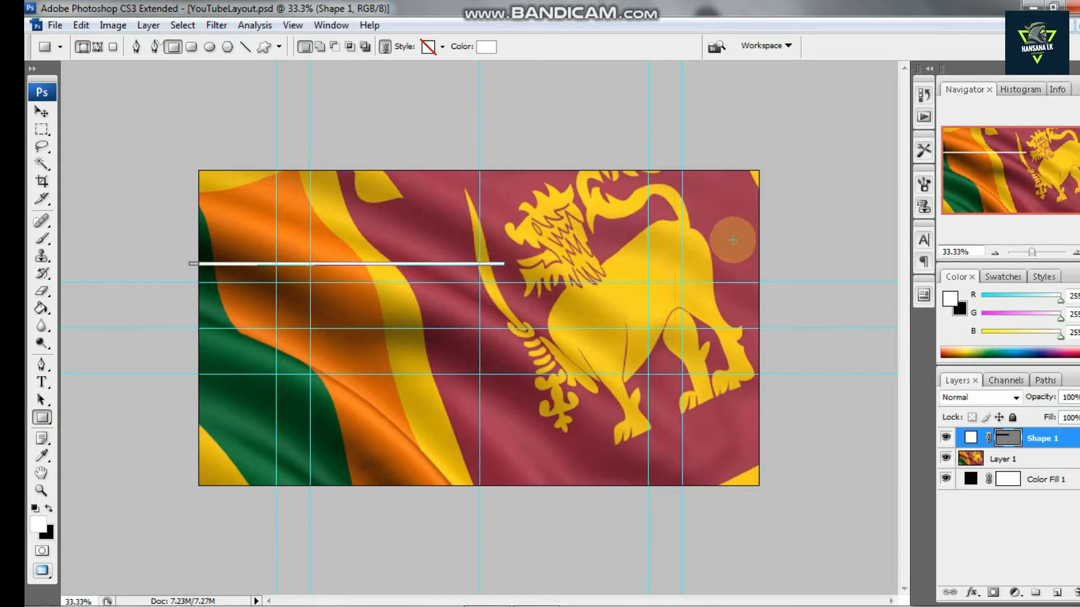
key("Return")
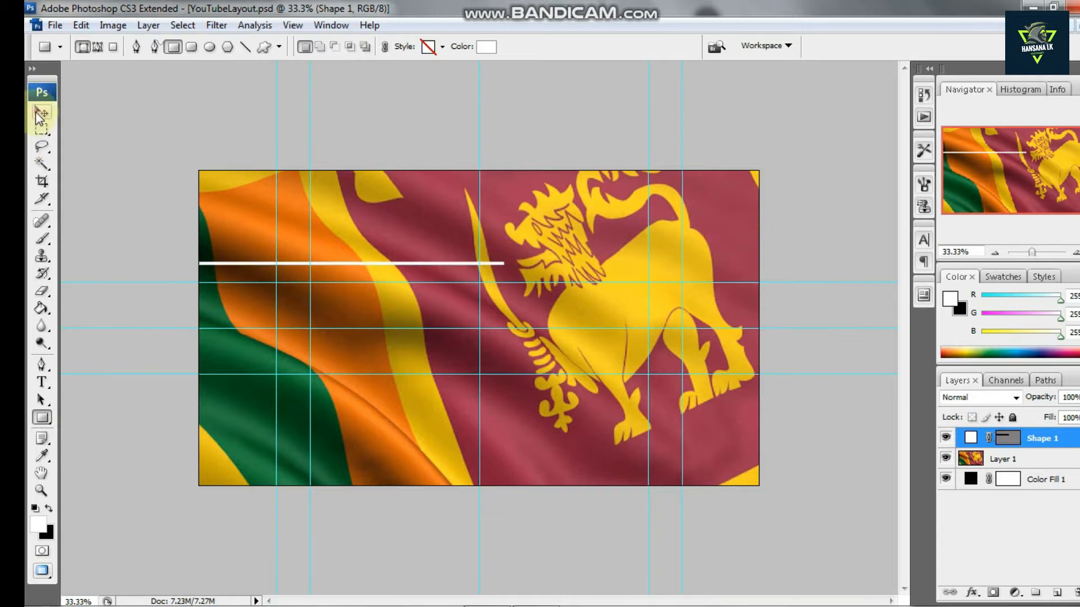
left_click(37, 113)
key("shift+Down")
key("shift+Down")
key("shift+Down")
key("shift+Down")
key("shift+Down")
key("shift+Down")
key("shift+Down")
key("shift+Down")
key("shift+Down")
key("shift+Down")
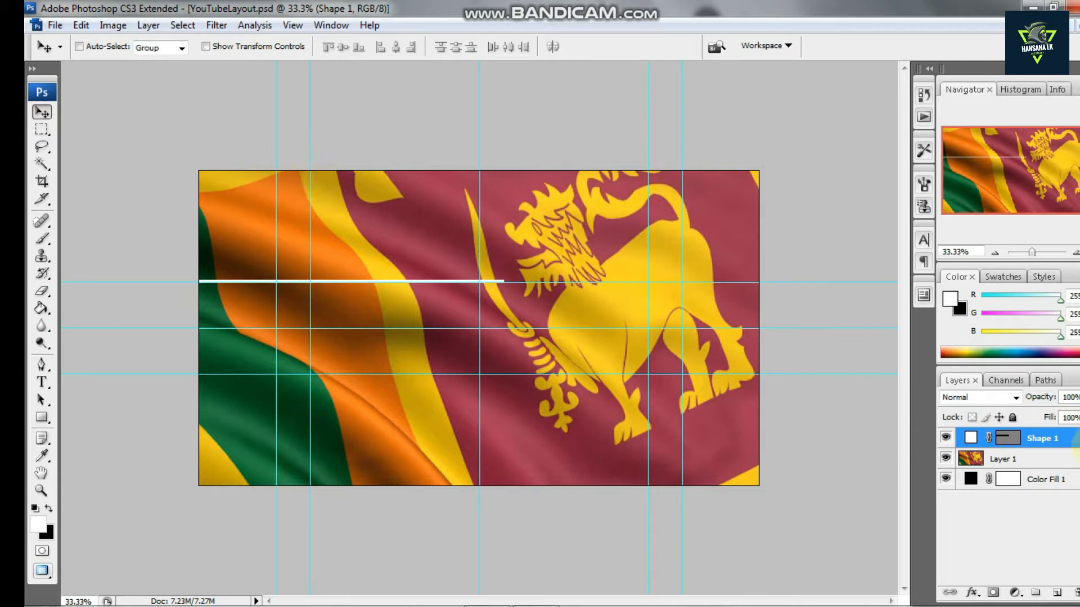
Duplicate the white line layer and move the copy to the lower guide on the canvas's right half
key("ctrl+j")
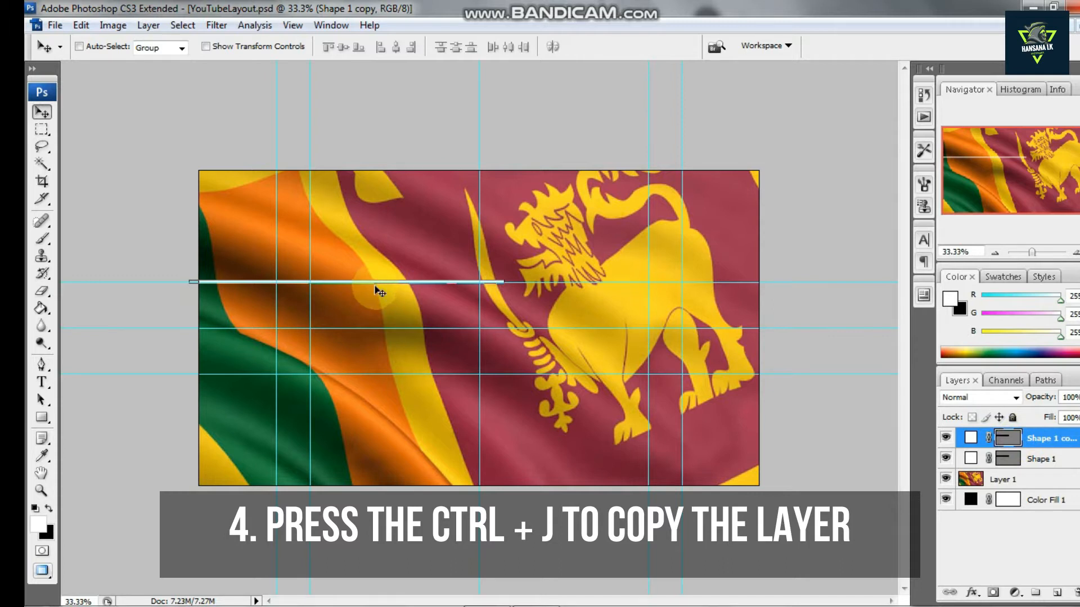
left_click_drag(377, 292, 665, 375)
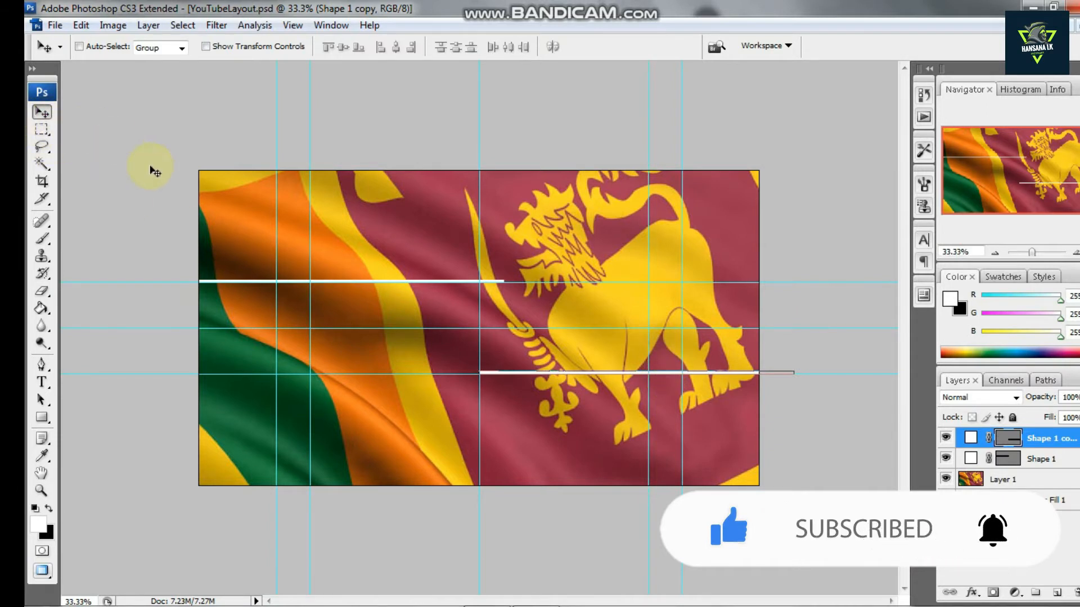
left_click(42, 129)
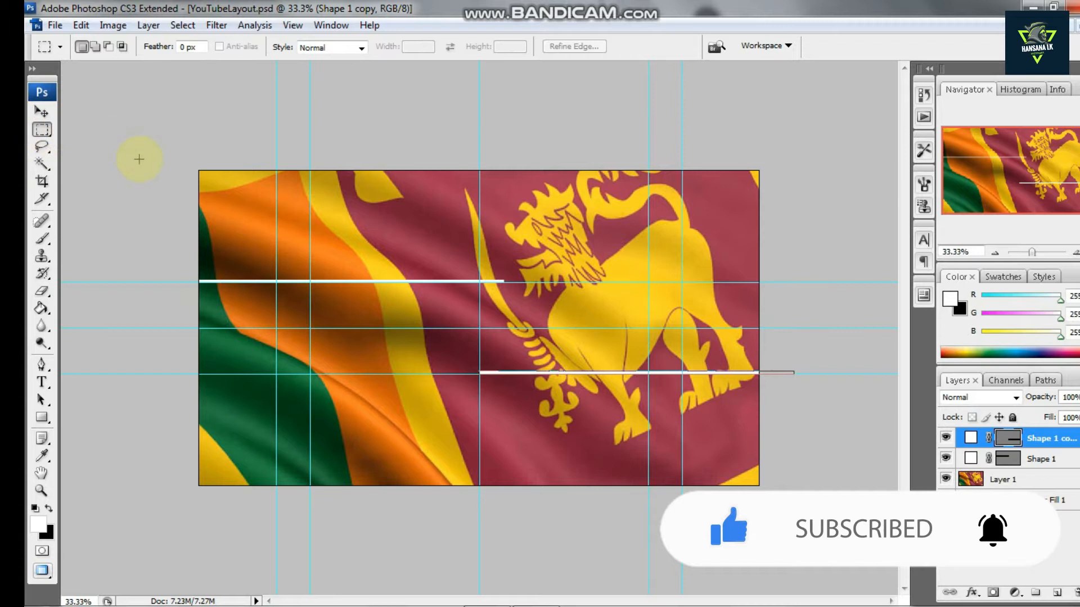
Nudge the duplicated white line down a few pixels so it sits on the lower guide
key("v")
left_click(786, 376)
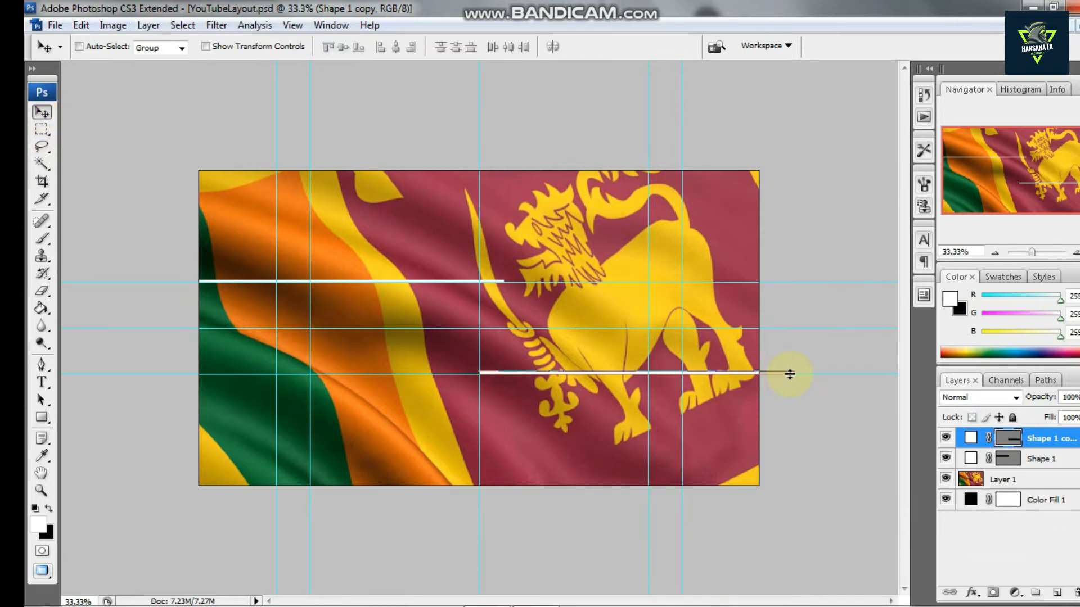
key("ctrl+t")
key("Return")
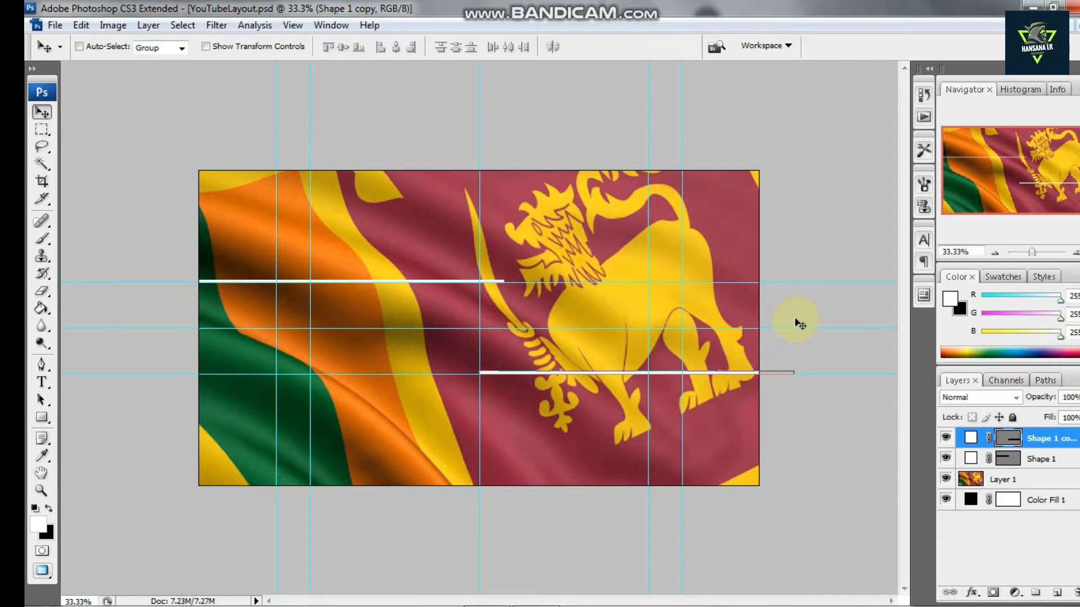
key("Down")
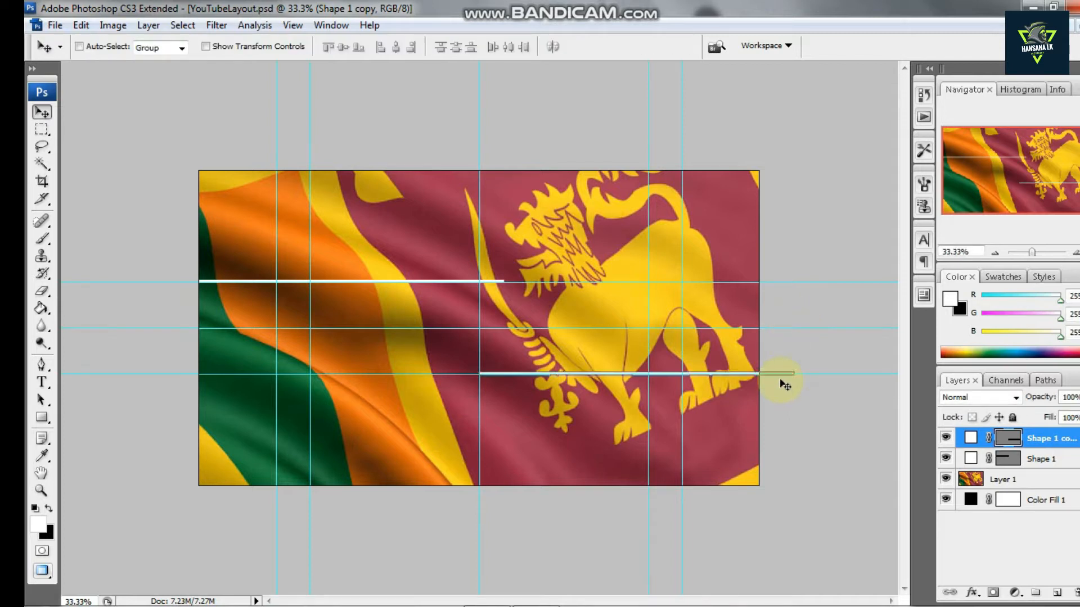
key("Down")
key("Down")
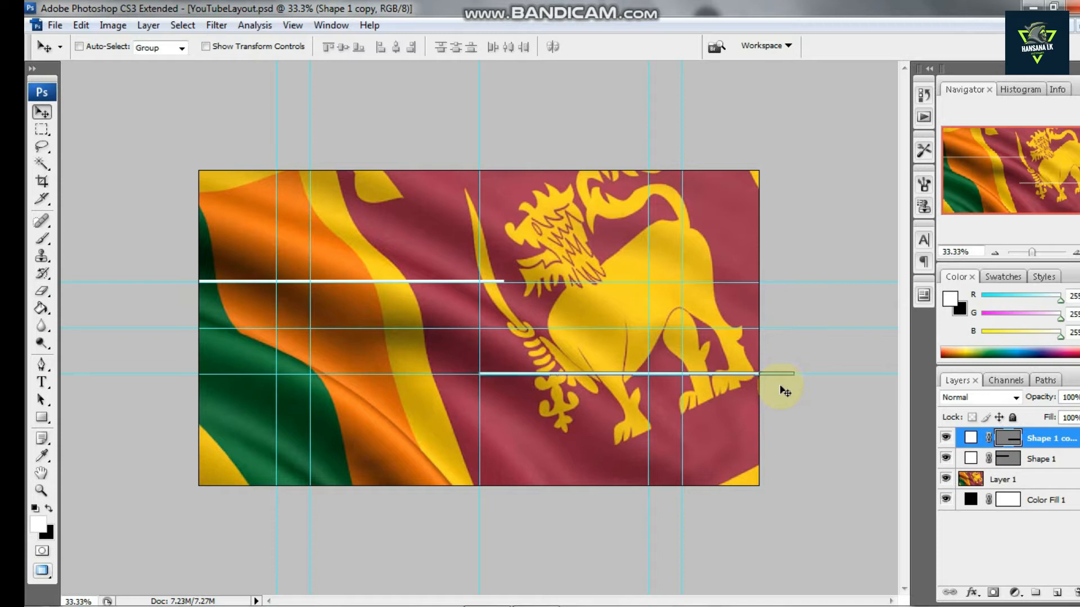
key("ctrl+h")
key("ctrl+h")
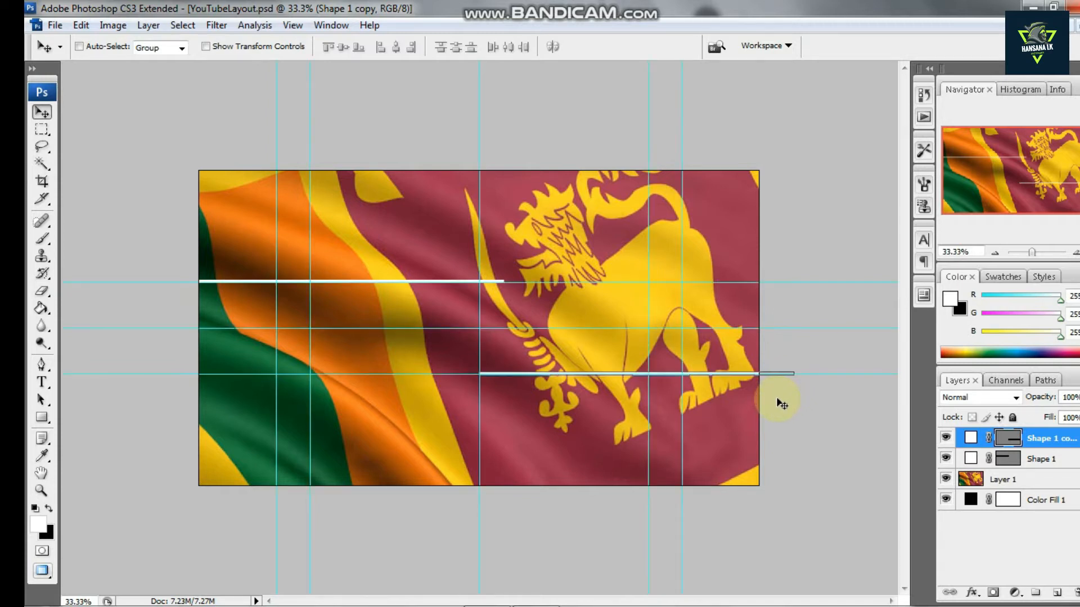
key("Down")
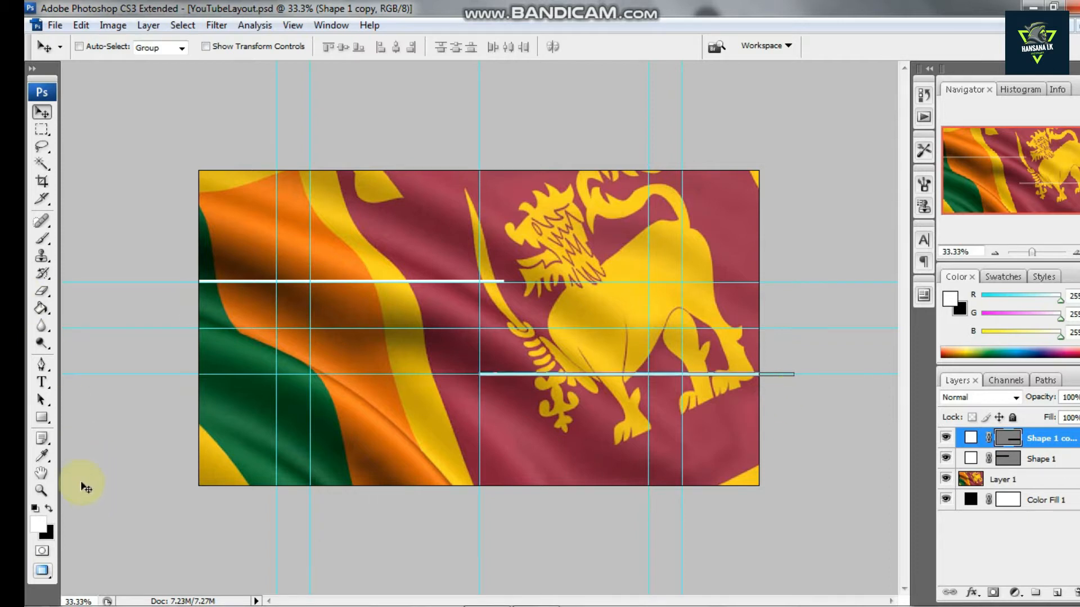
Add a text layer reading "welcome to" above the upper white line and select all its characters
left_click(42, 383)
left_click(351, 234)
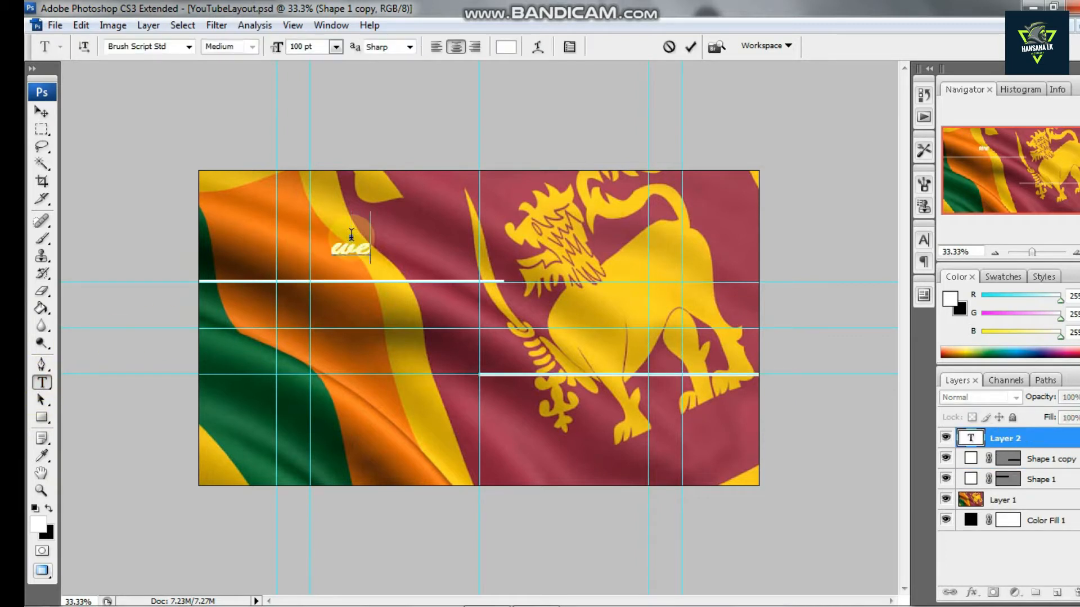
type("welcome to")
key("ctrl+a")
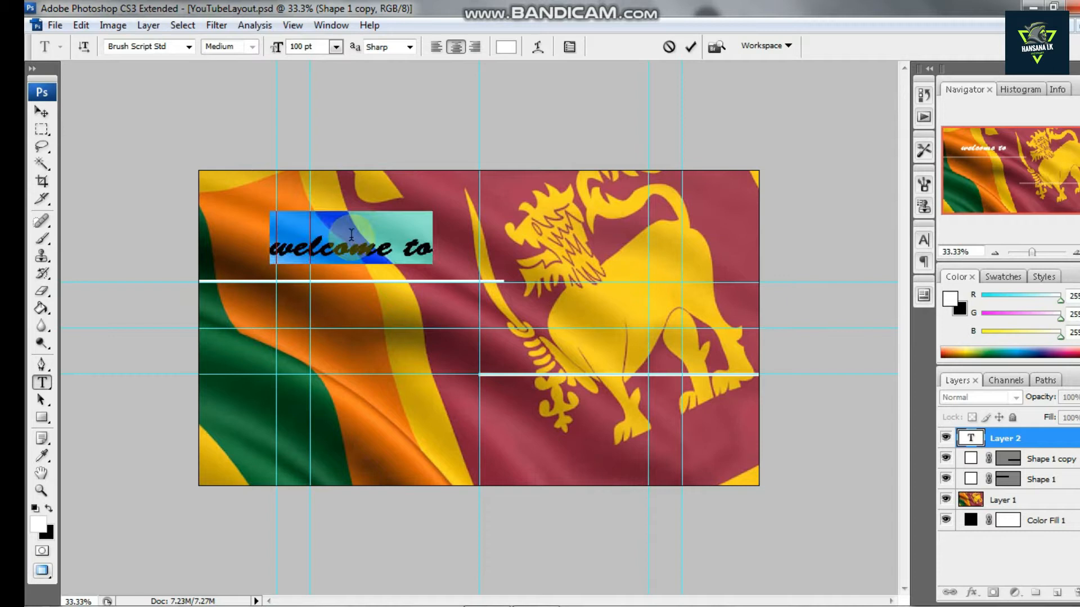
Change the selected text's font to Bauhaus 93
left_click(188, 46)
scroll(211, 164, "up", 9)
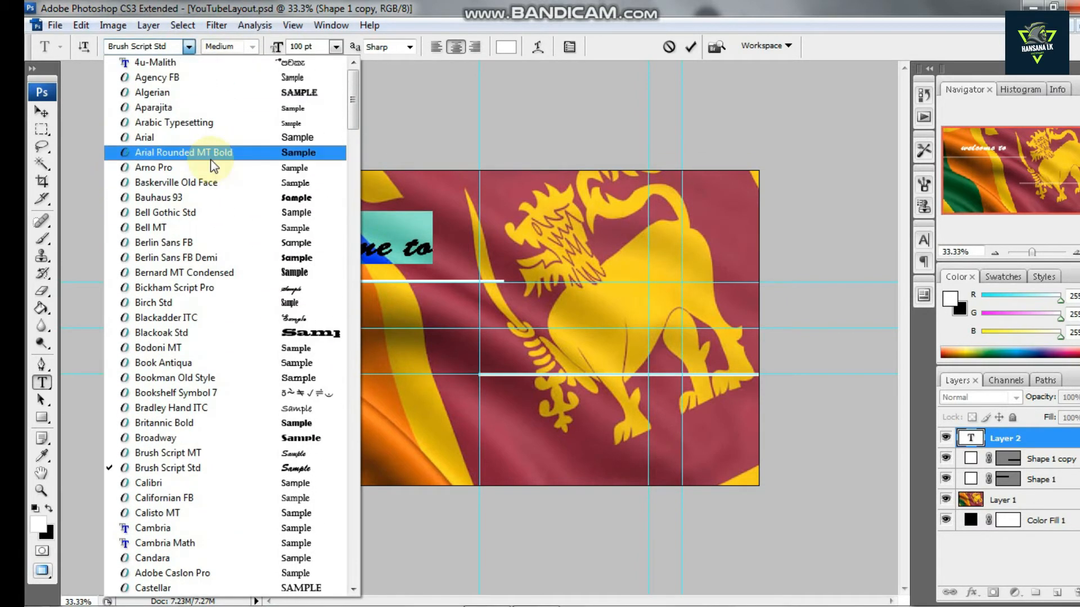
left_click(274, 256)
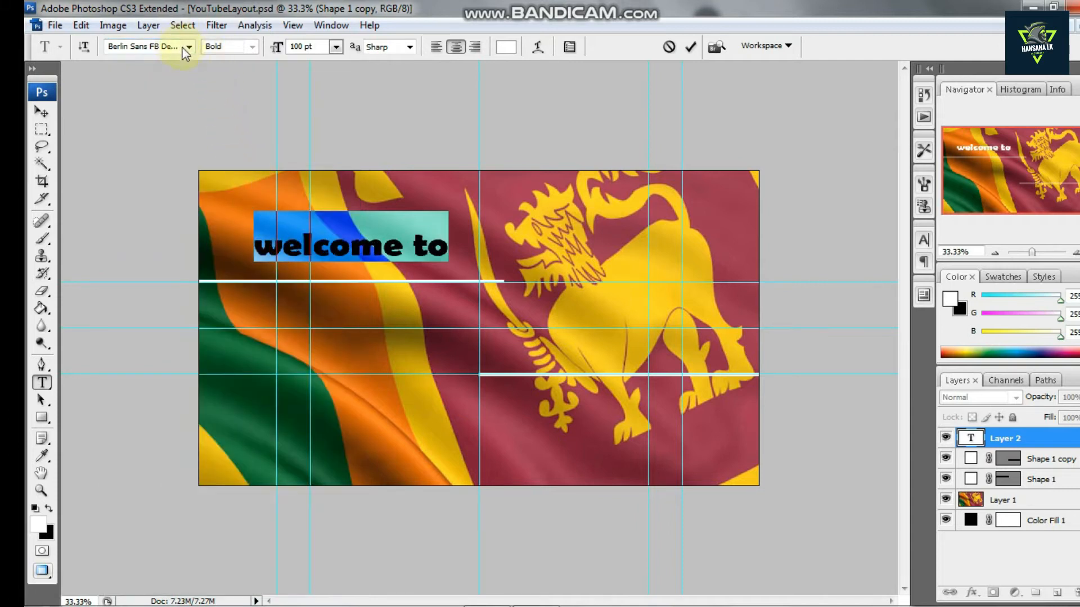
left_click(183, 48)
scroll(211, 87, "up", 4)
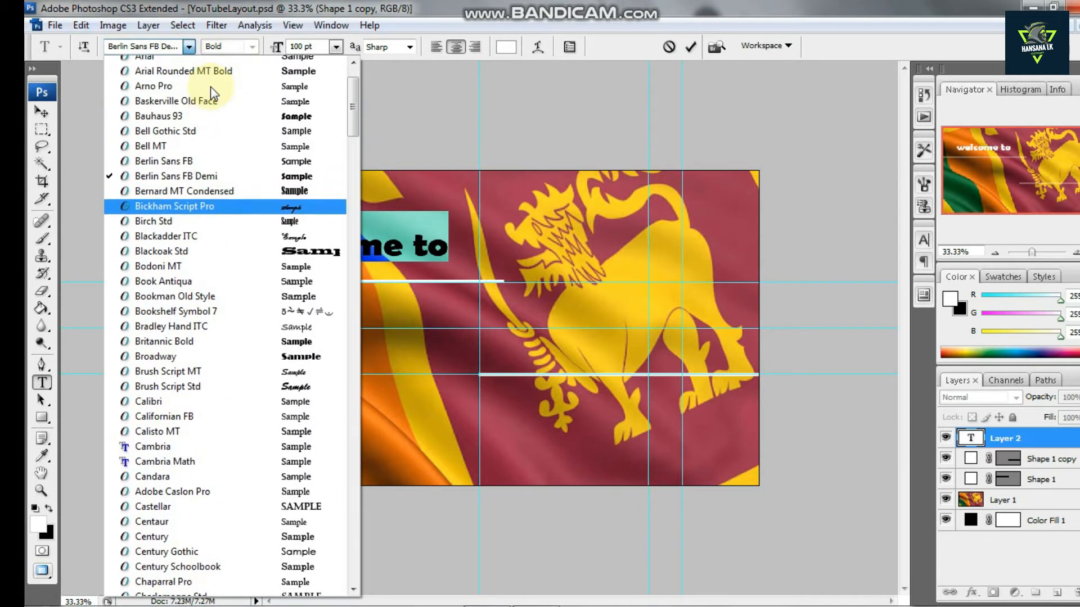
scroll(210, 86, "up", 1)
left_click(251, 135)
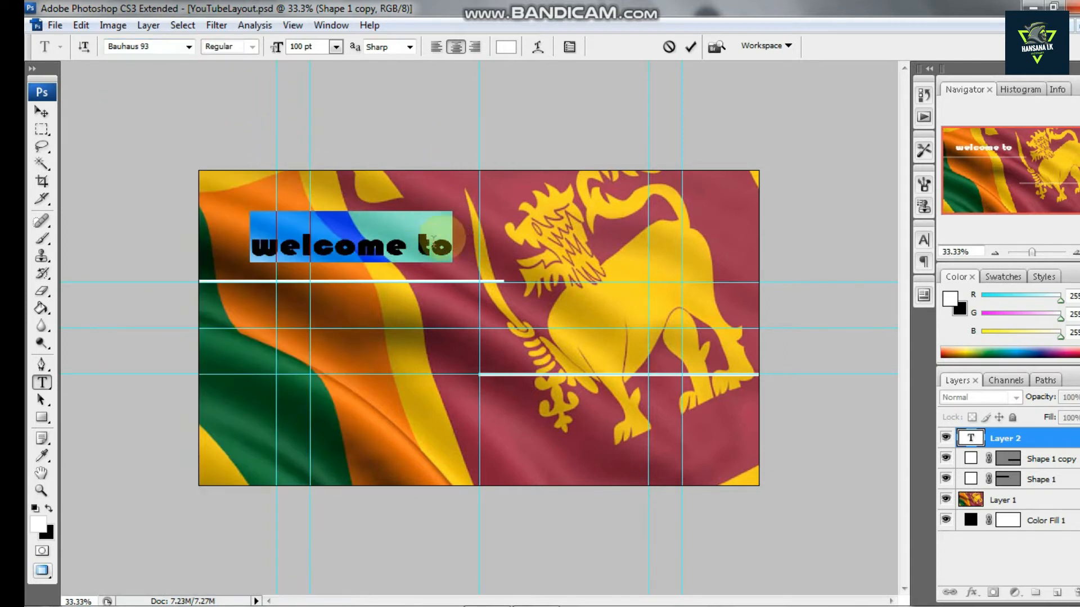
Apply faux italic styling to the selected text
left_click(570, 47)
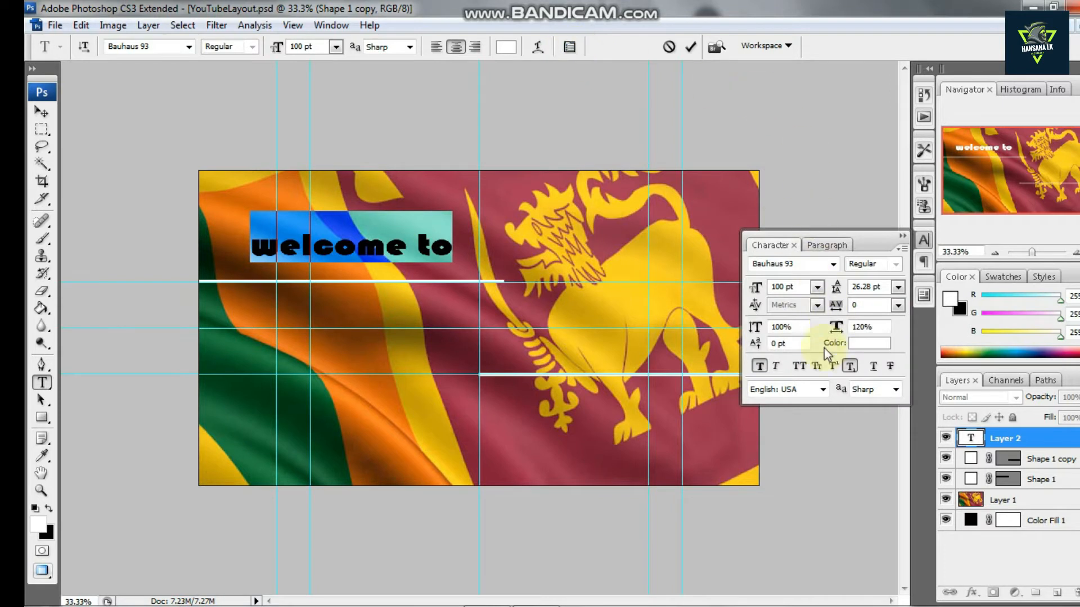
left_click(773, 366)
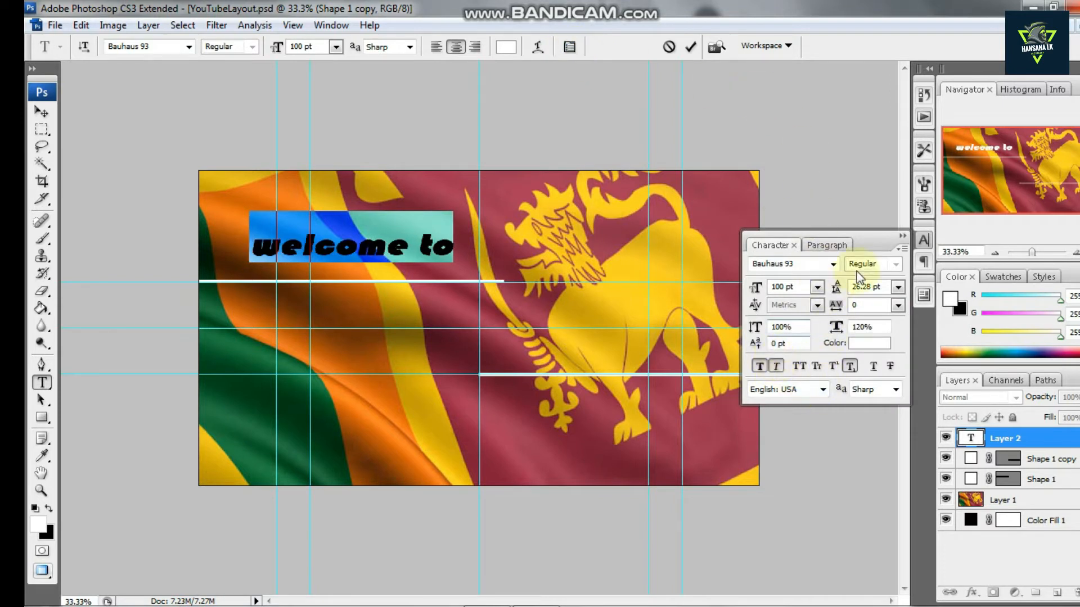
left_click(902, 237)
Replace the text with "WELCOME TO" in capitals
key("BackSpace")
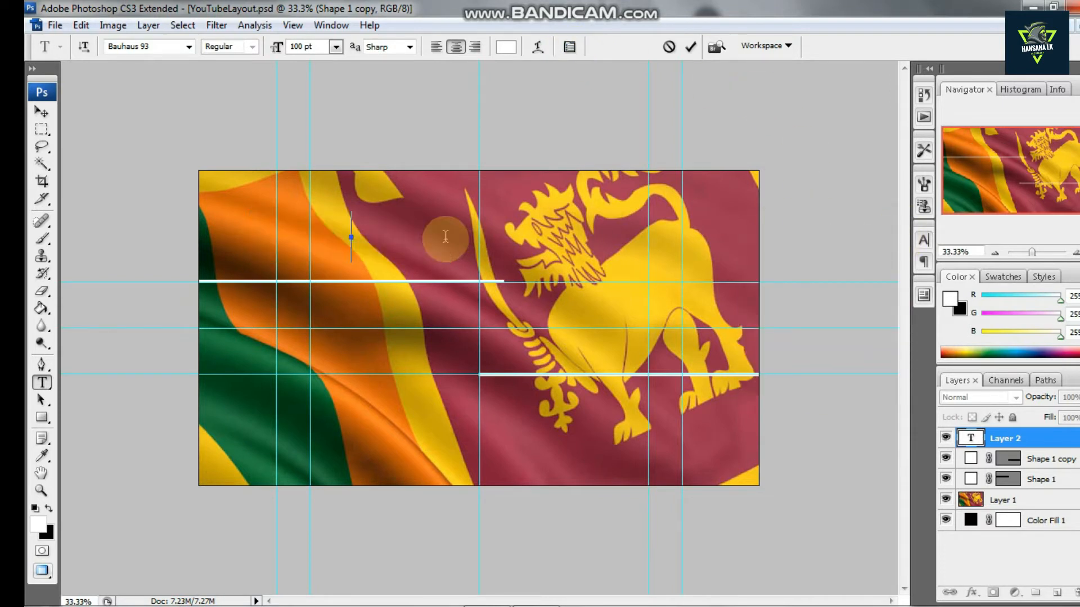
type("WEL")
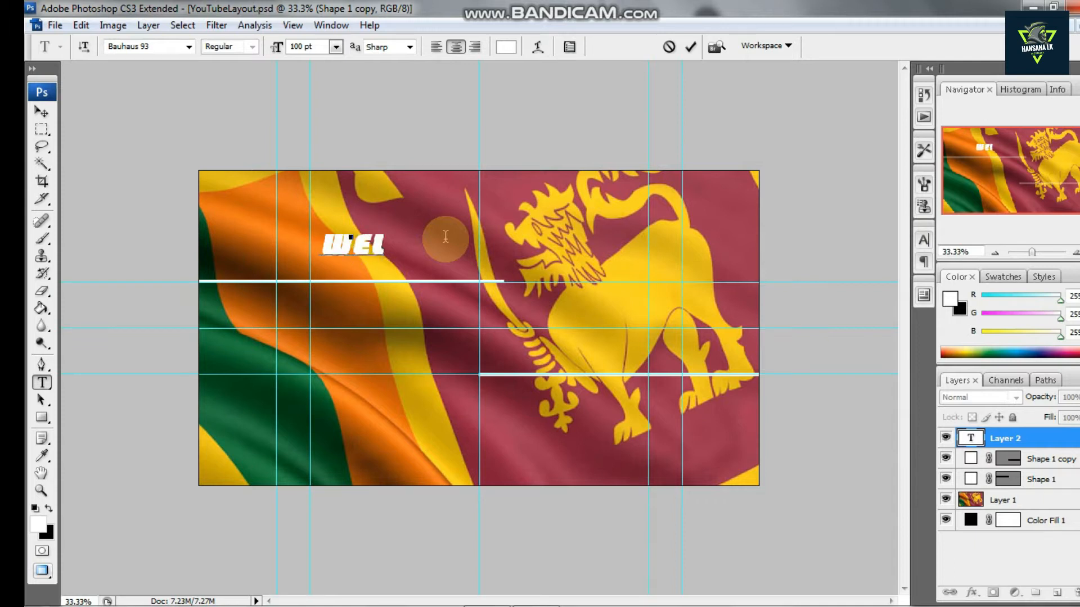
type("COME TO")
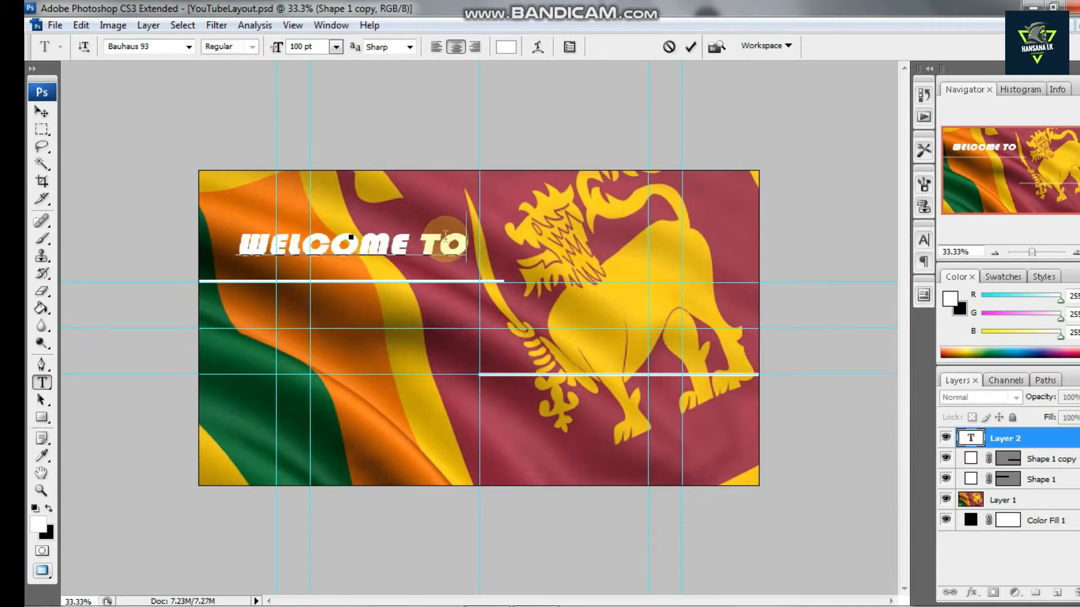
Select all the WELCOME TO text and color it black
left_click_drag(467, 243, 193, 234)
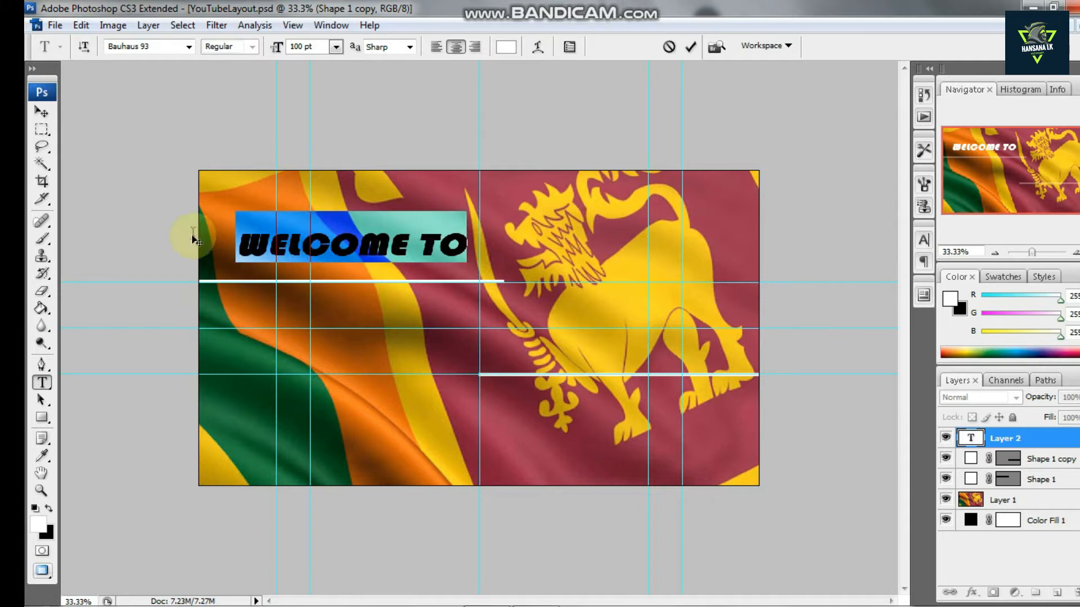
left_click(51, 511)
left_click(407, 248)
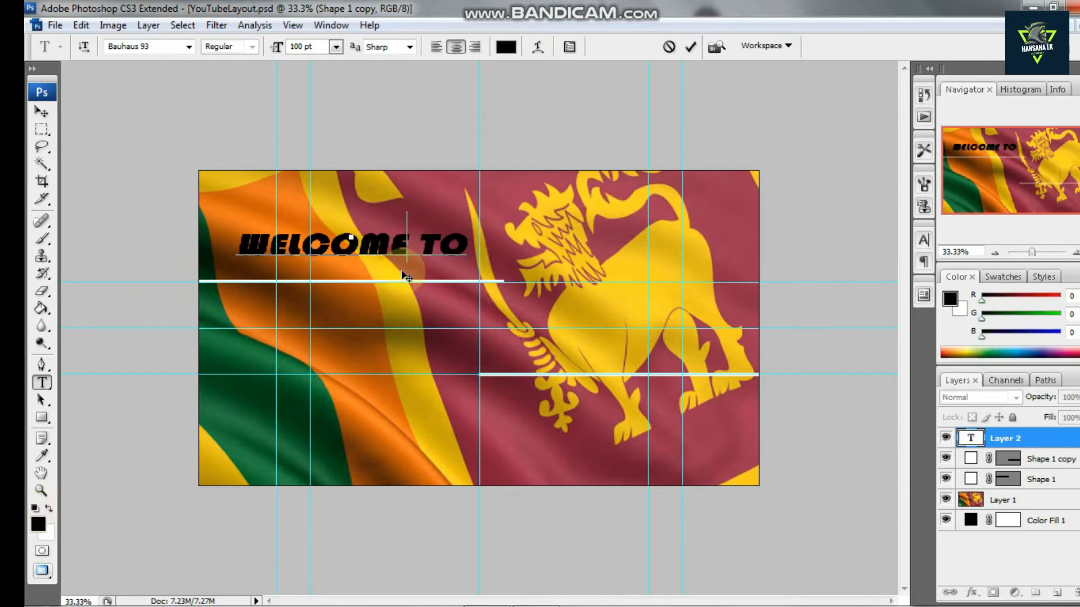
Scale the WELCOME TO text down and place it just below the upper white line with Free Transform
left_click(37, 112)
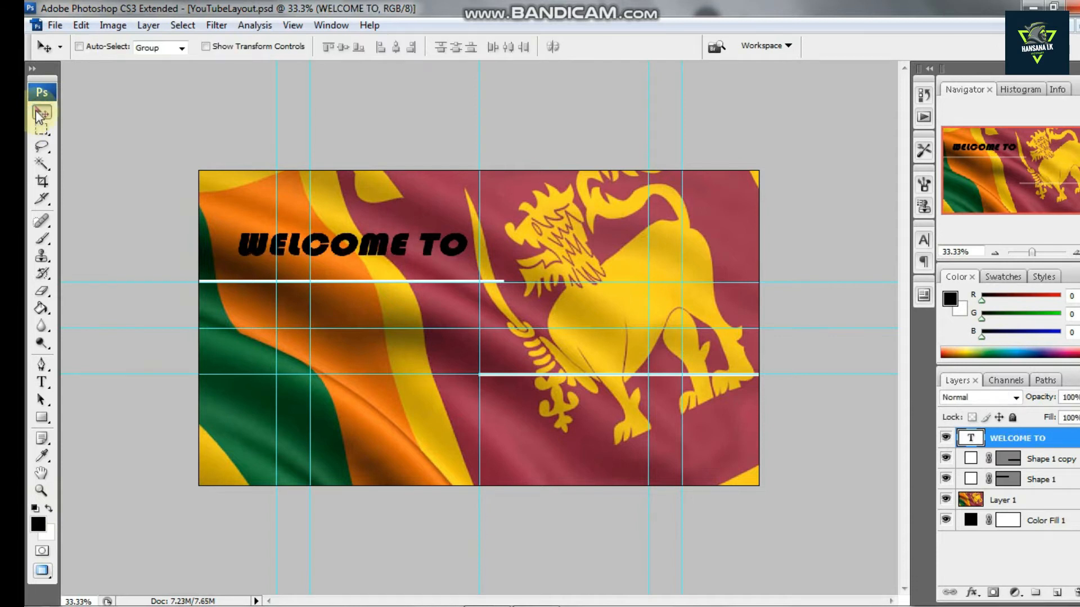
key("ctrl+t")
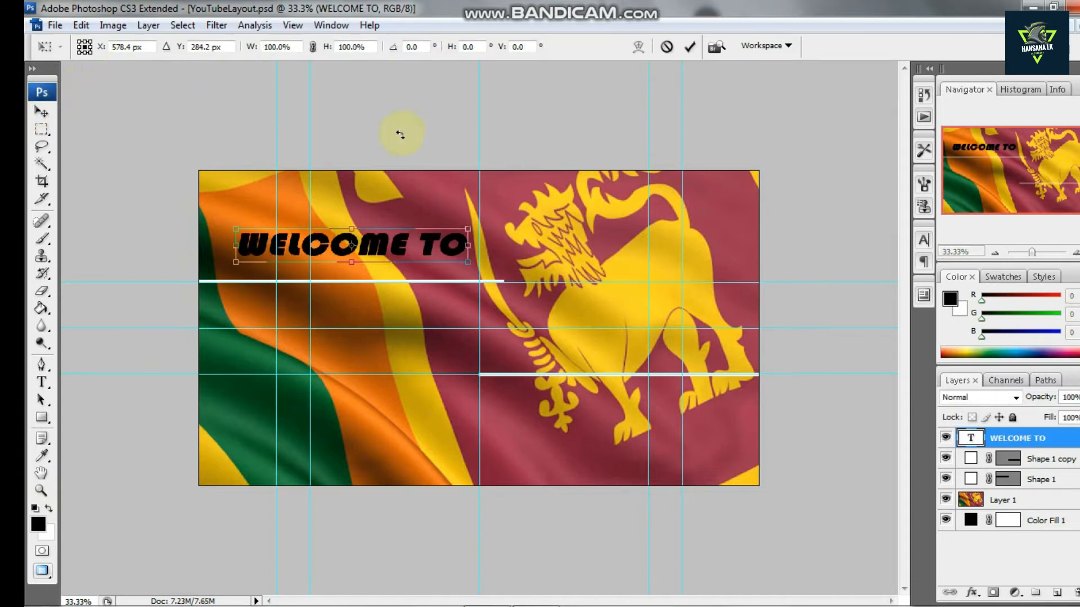
left_click_drag(467, 261, 463, 302)
key("Return")
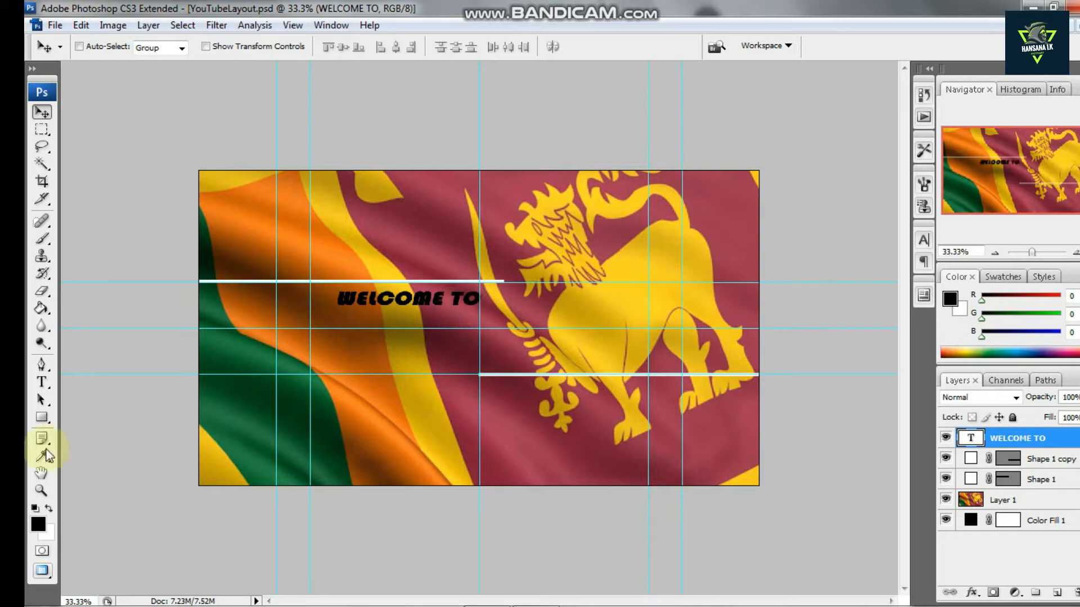
Add a second text layer with the channel name below the WELCOME TO line
left_click(41, 382)
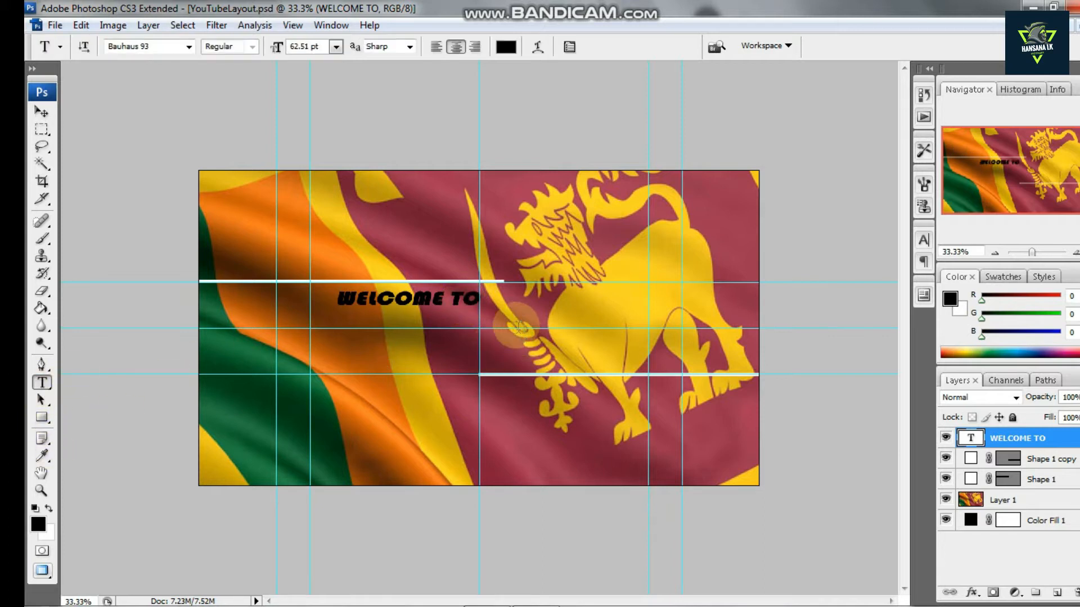
left_click(396, 355)
type("HA")
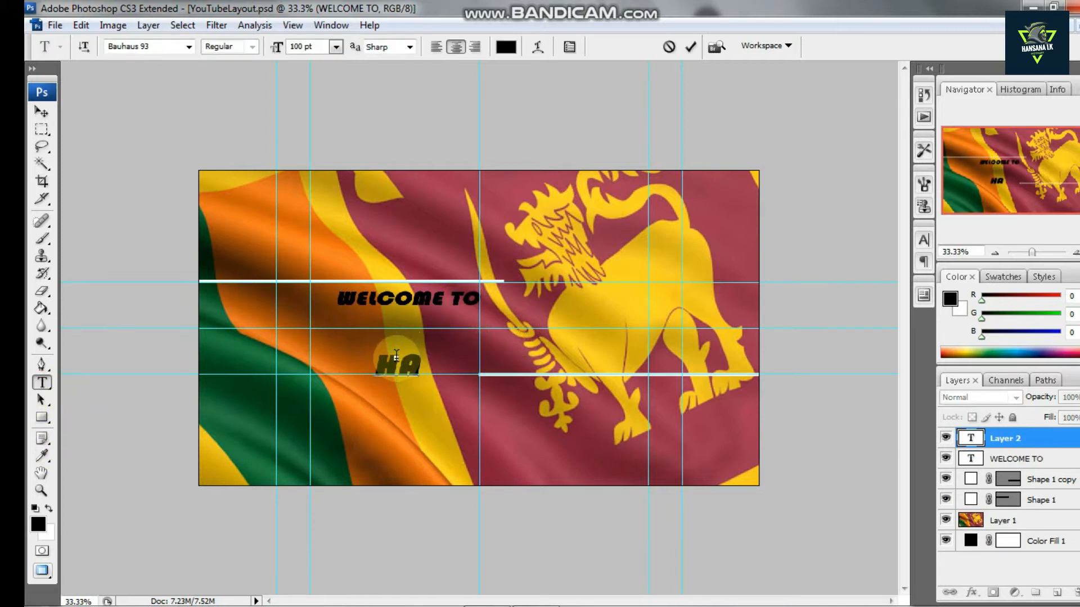
type("NSANA LK")
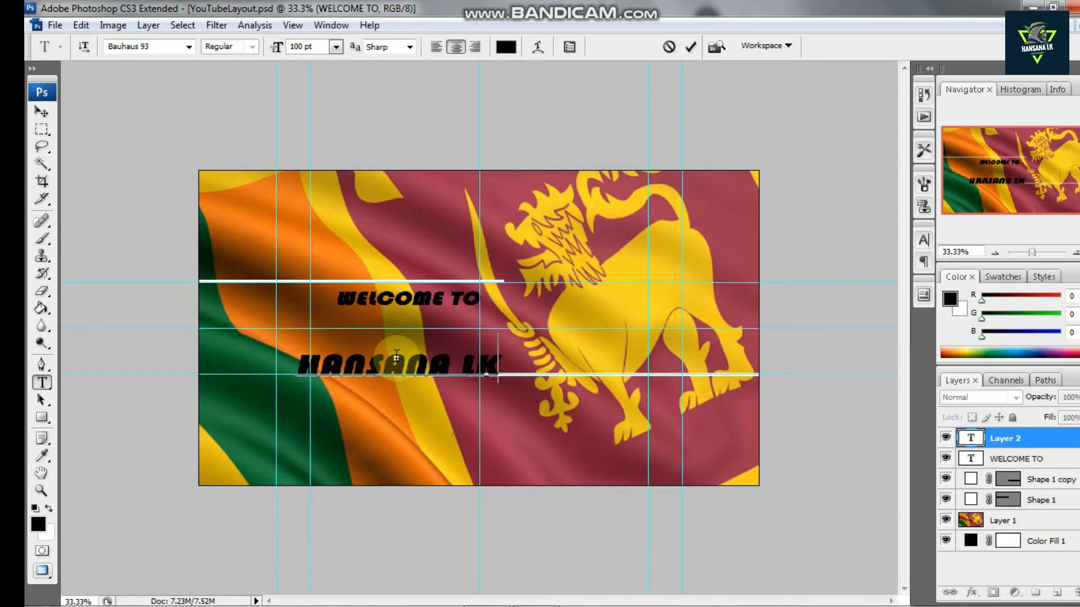
Select all of the channel name text and set its font to Impact
key("ctrl+a")
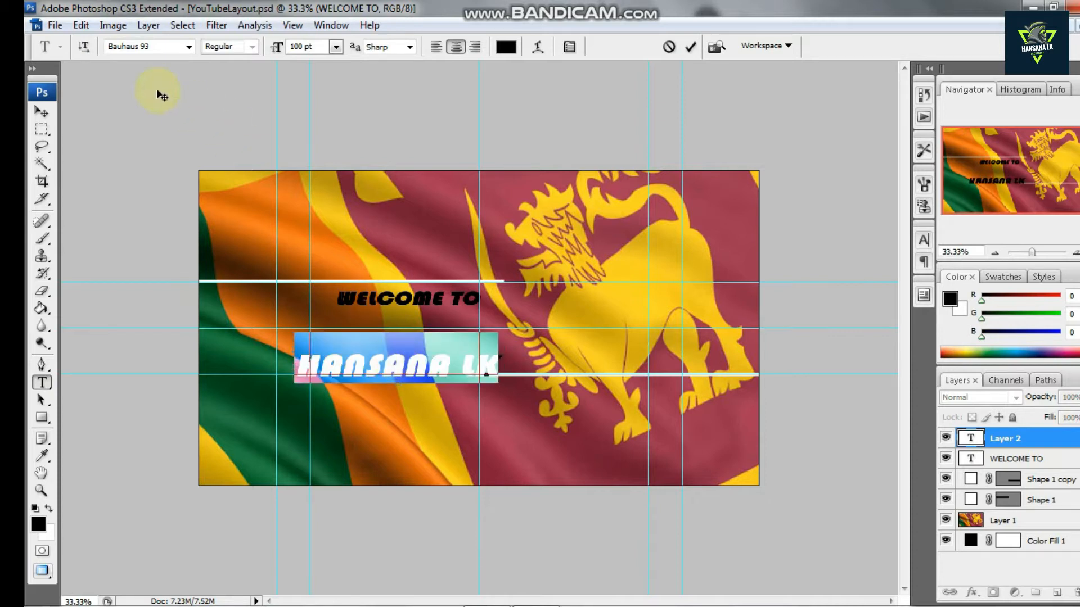
left_click(189, 47)
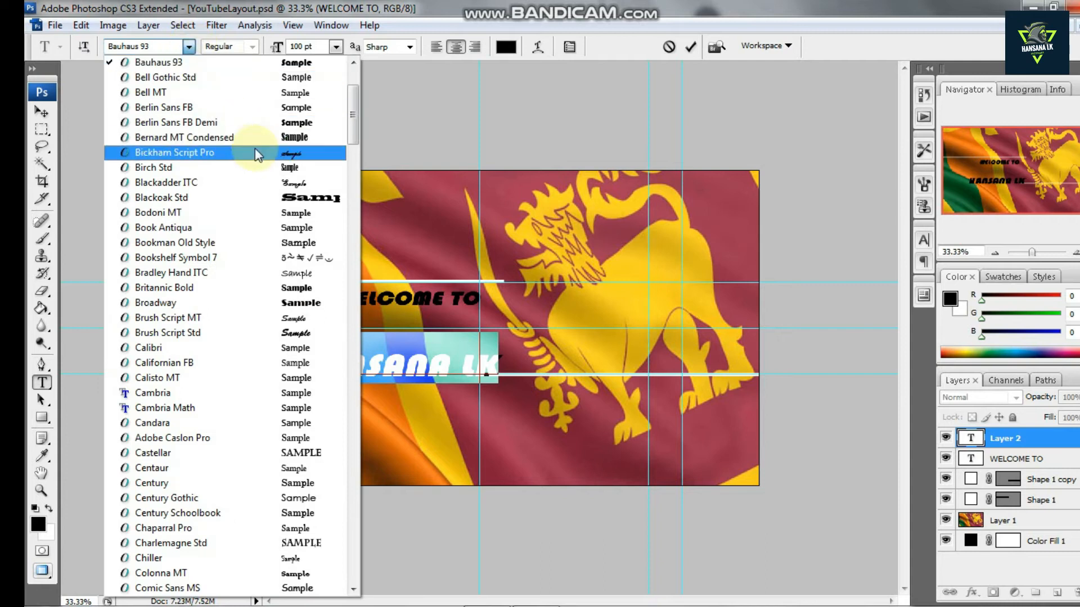
left_click(168, 48)
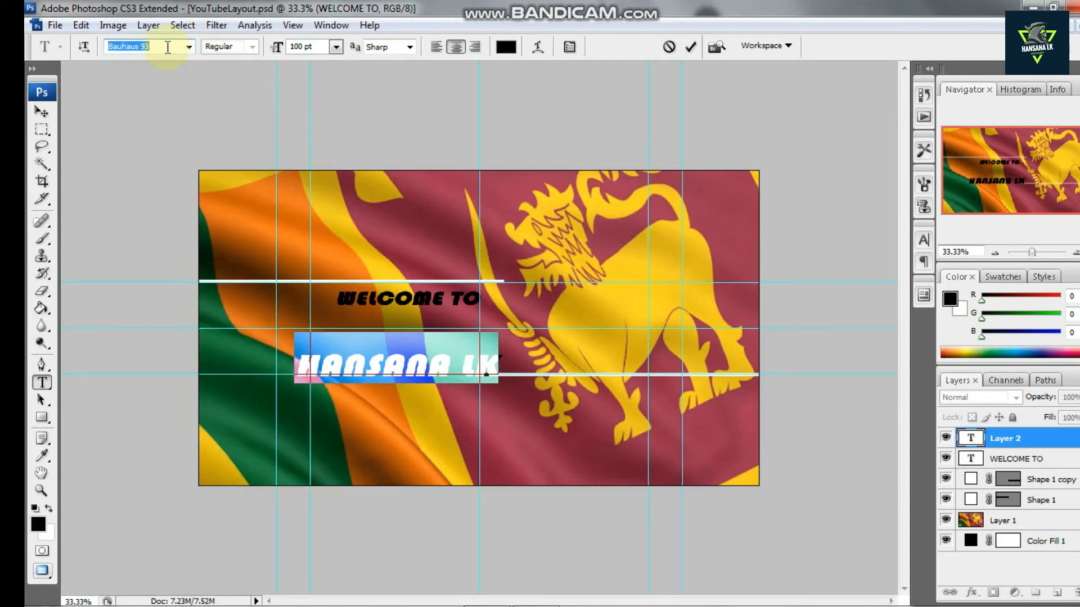
type("I")
key("Return")
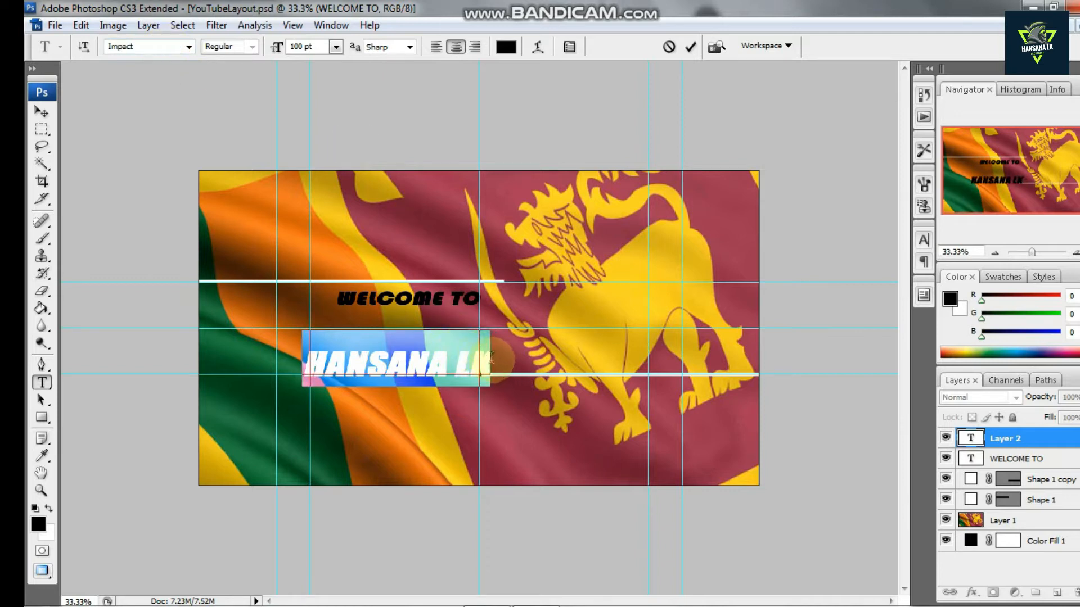
Move the channel name up directly beneath WELCOME TO and remove its italic styling
left_click(488, 359)
left_click_drag(400, 407, 435, 381)
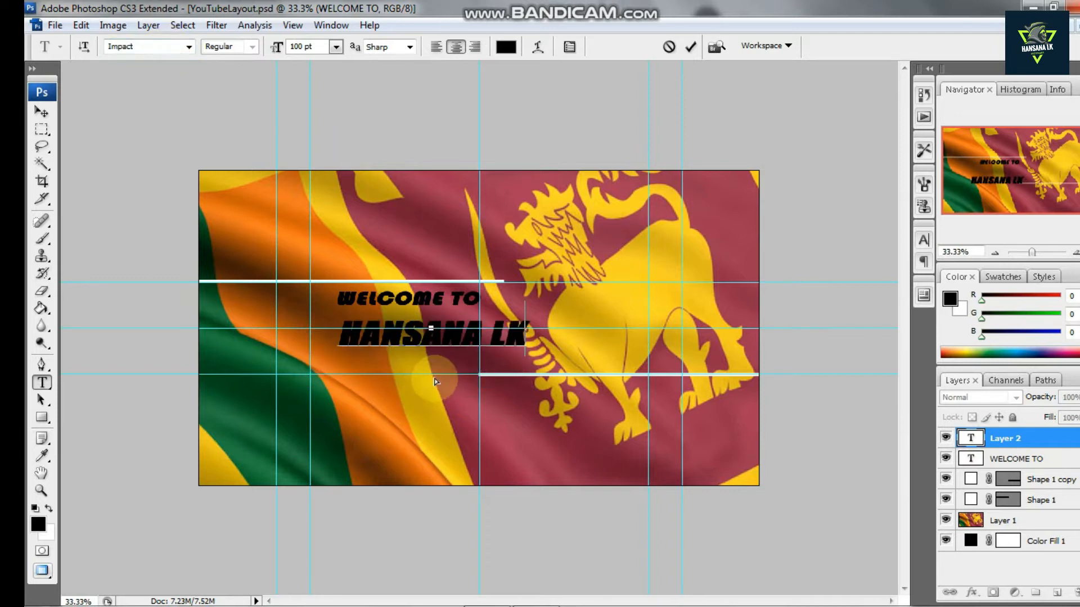
left_click_drag(527, 332, 307, 336)
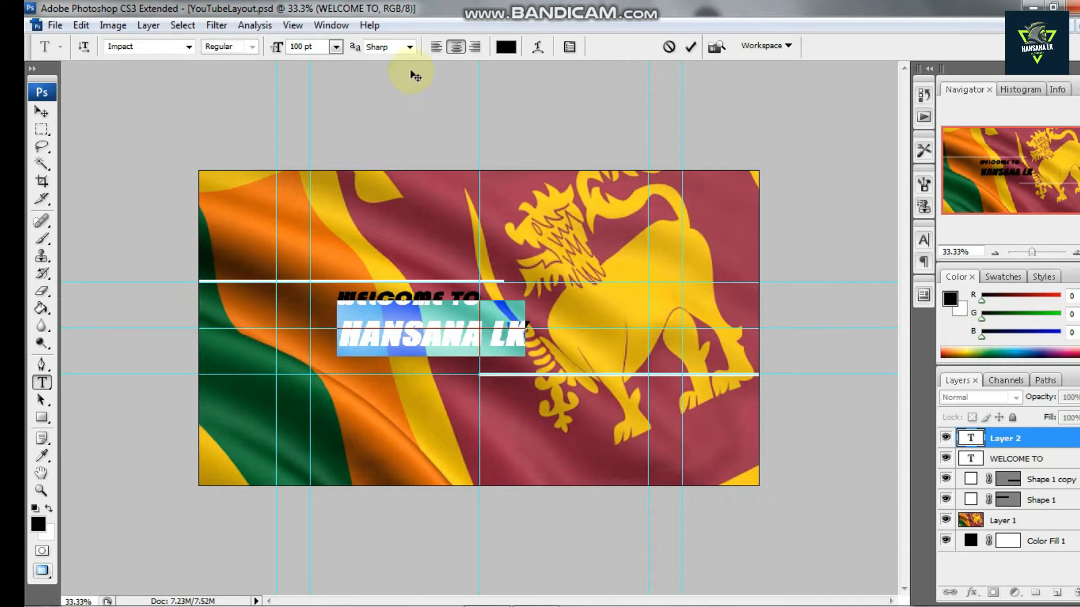
left_click(570, 47)
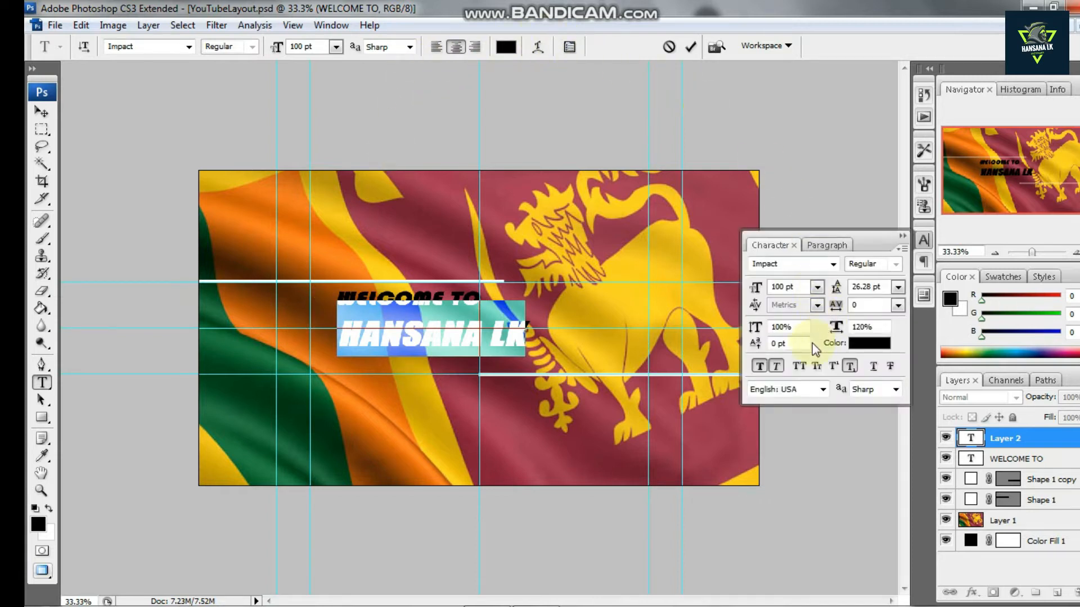
left_click(776, 367)
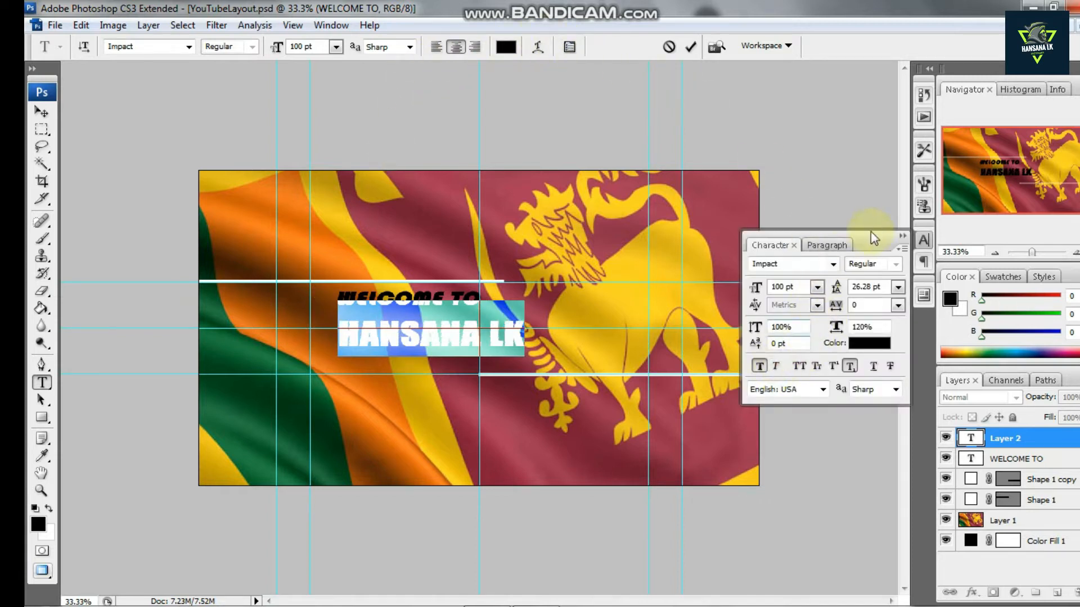
left_click(902, 236)
Set the channel name text's font size to 150 pt
left_click(336, 47)
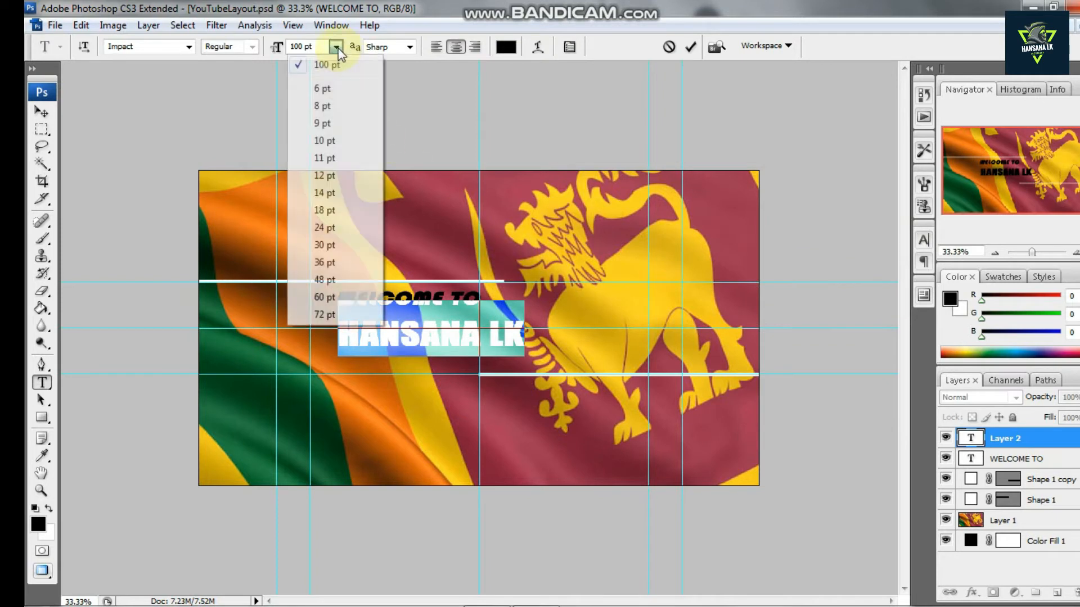
left_click(332, 49)
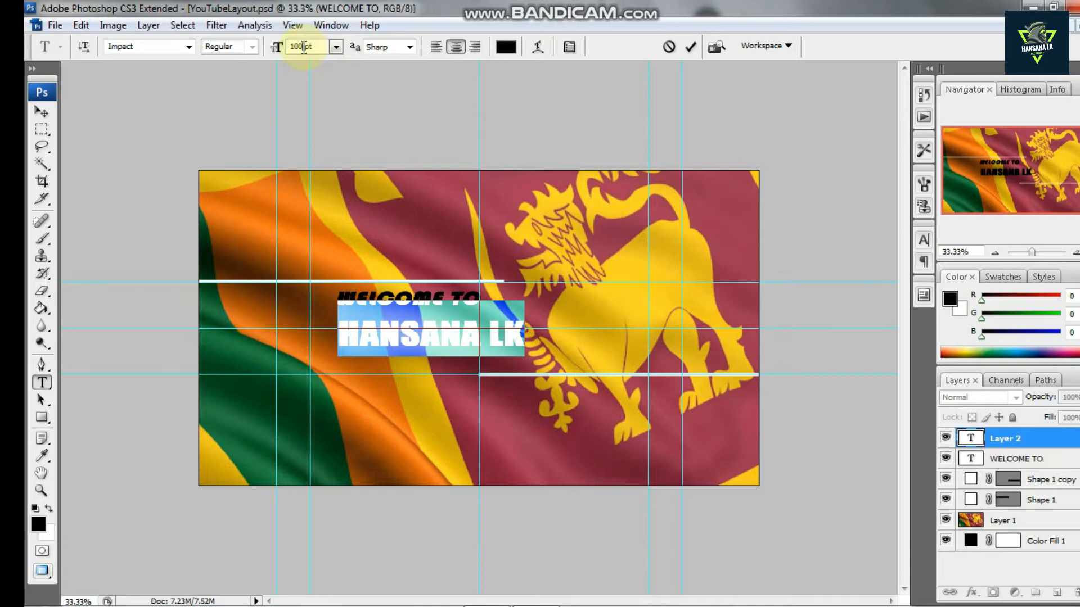
key("BackSpace")
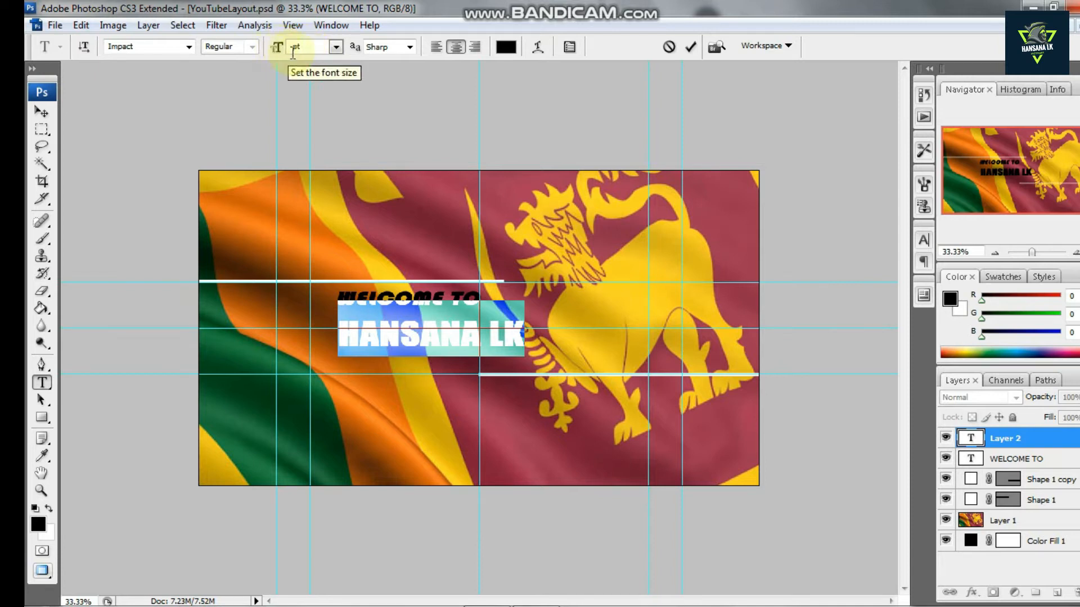
type("20 ")
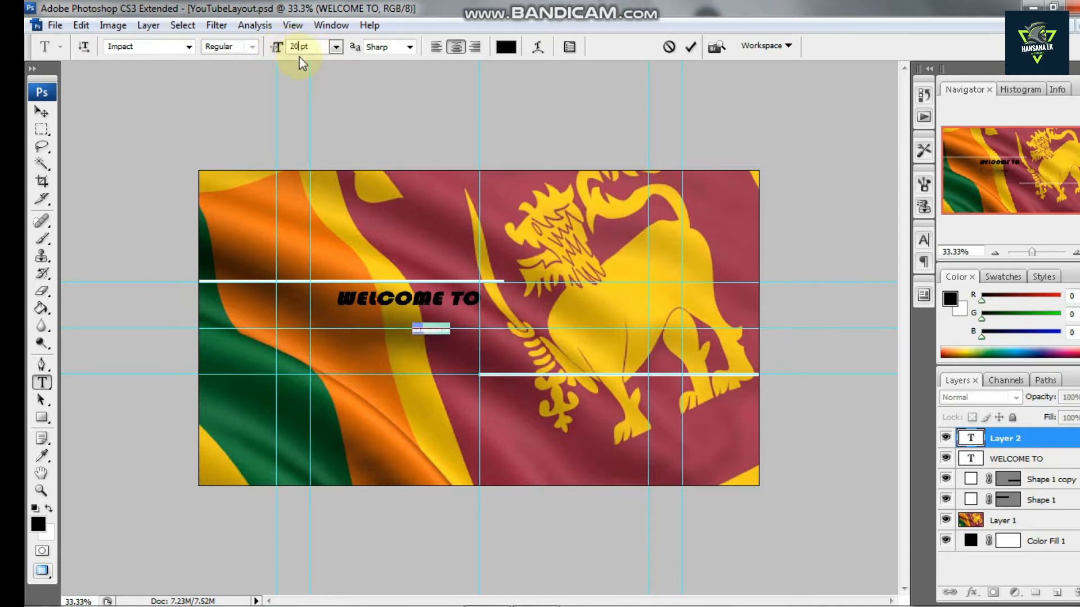
type("0")
key("BackSpace")
key("BackSpace")
key("BackSpace")
type("150")
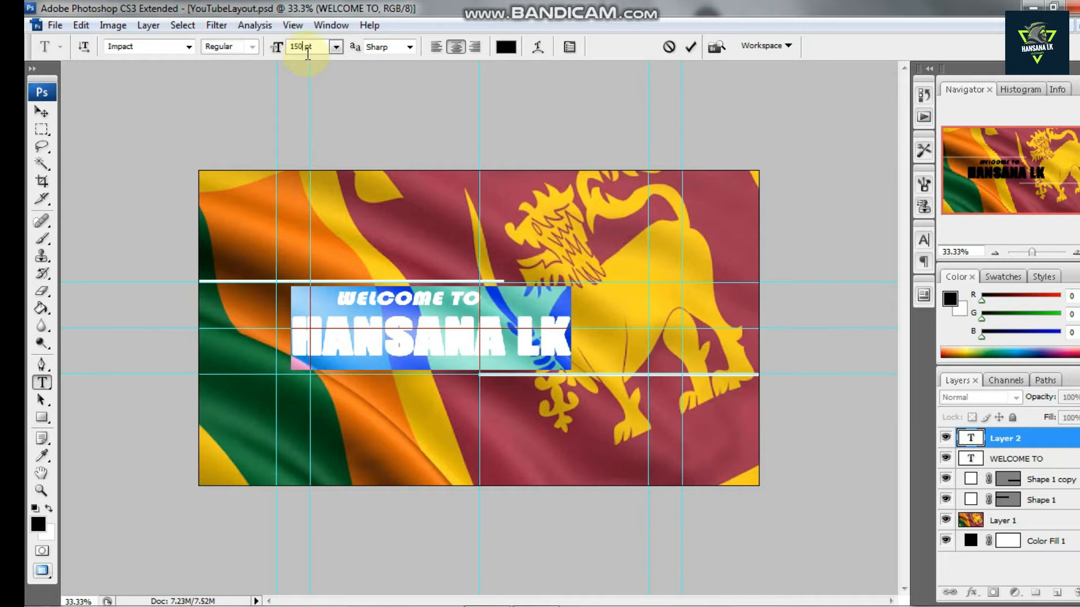
Set the channel name text's font size to 120 pt
key("BackSpace")
key("BackSpace")
key("BackSpace")
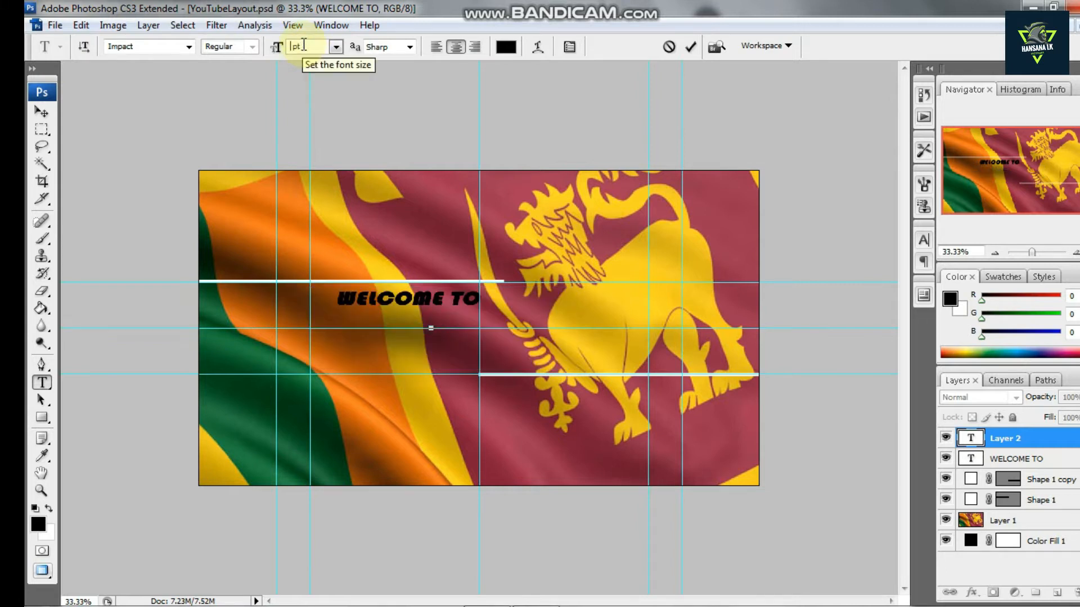
type("120")
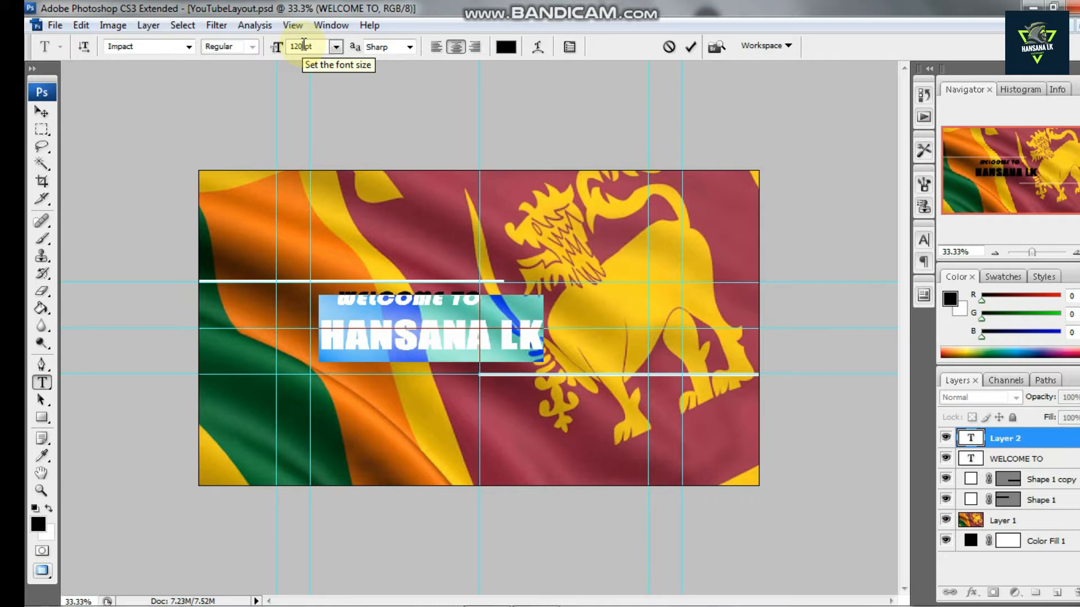
Reselect all of the channel name text and set its font size to 72 pt
left_click(533, 334)
left_click_drag(464, 374, 241, 301)
left_click(336, 47)
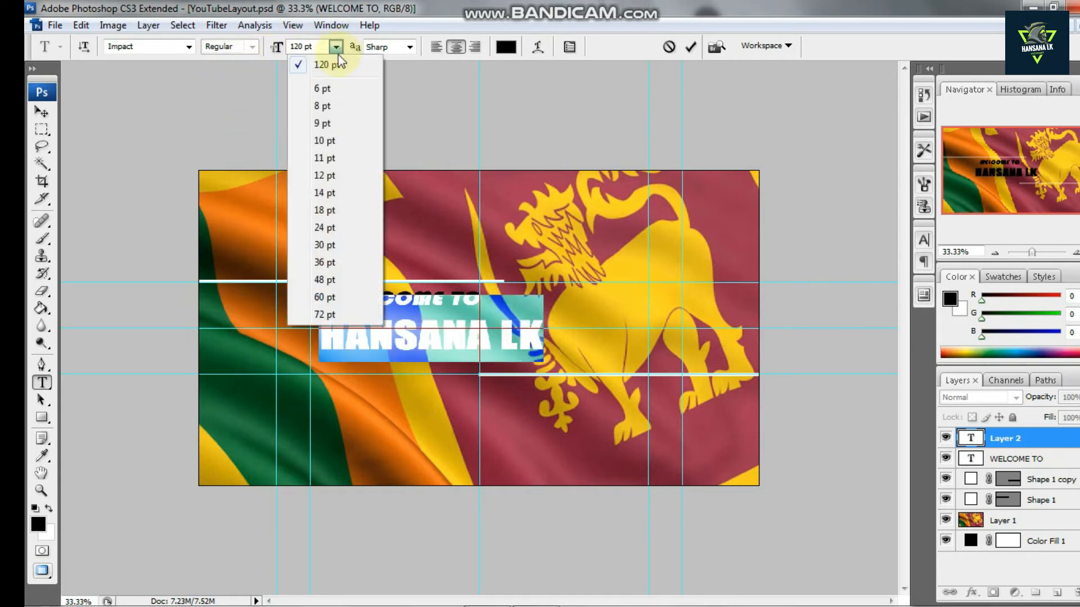
left_click(348, 315)
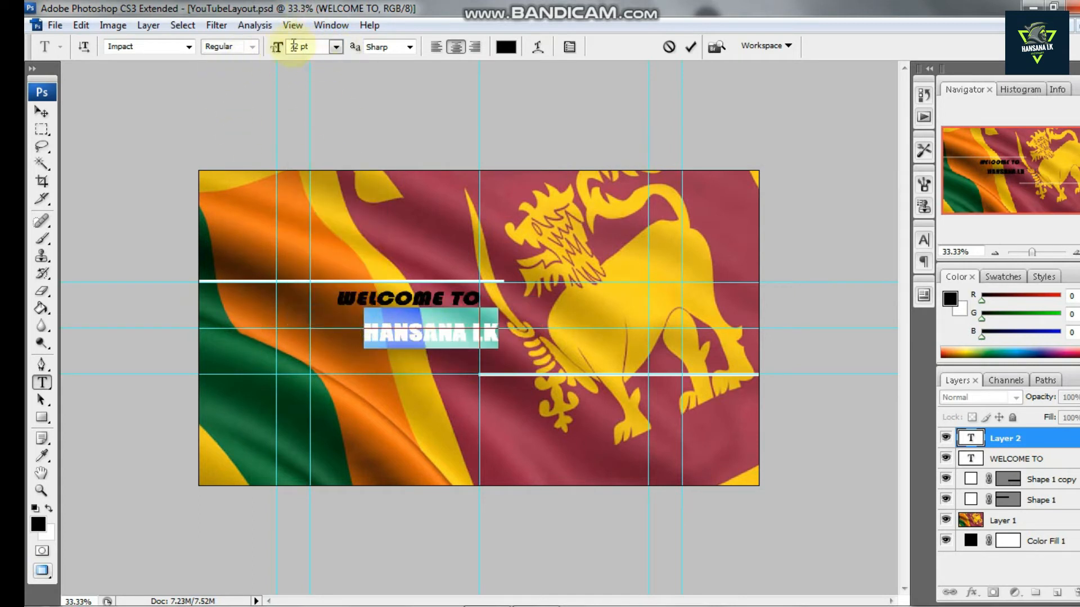
Set the channel name's font size to 100 pt and shift it slightly right beneath WELCOME TO
key("BackSpace")
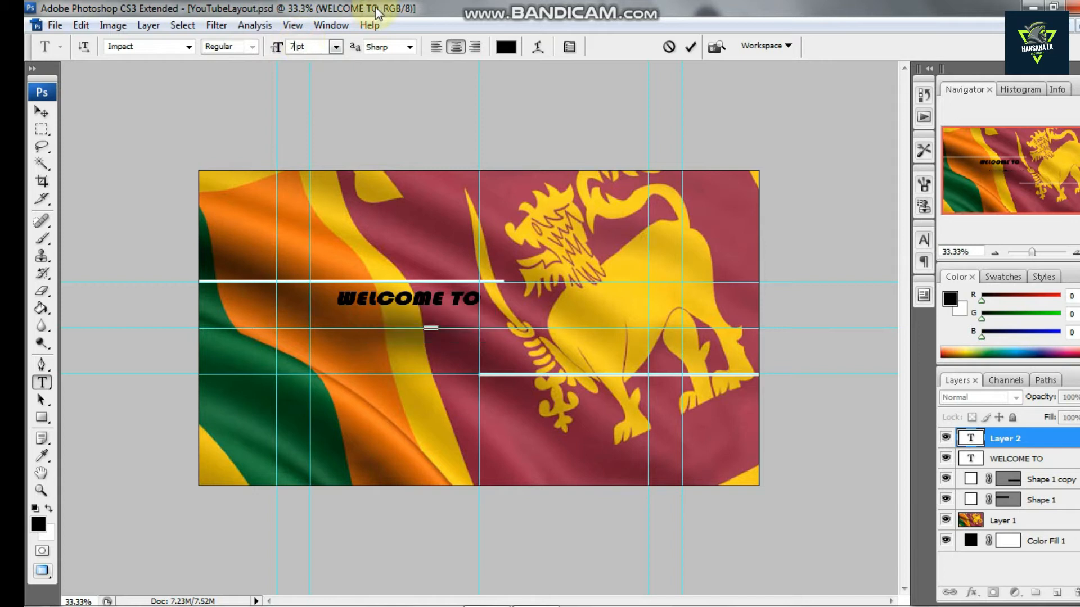
type("100")
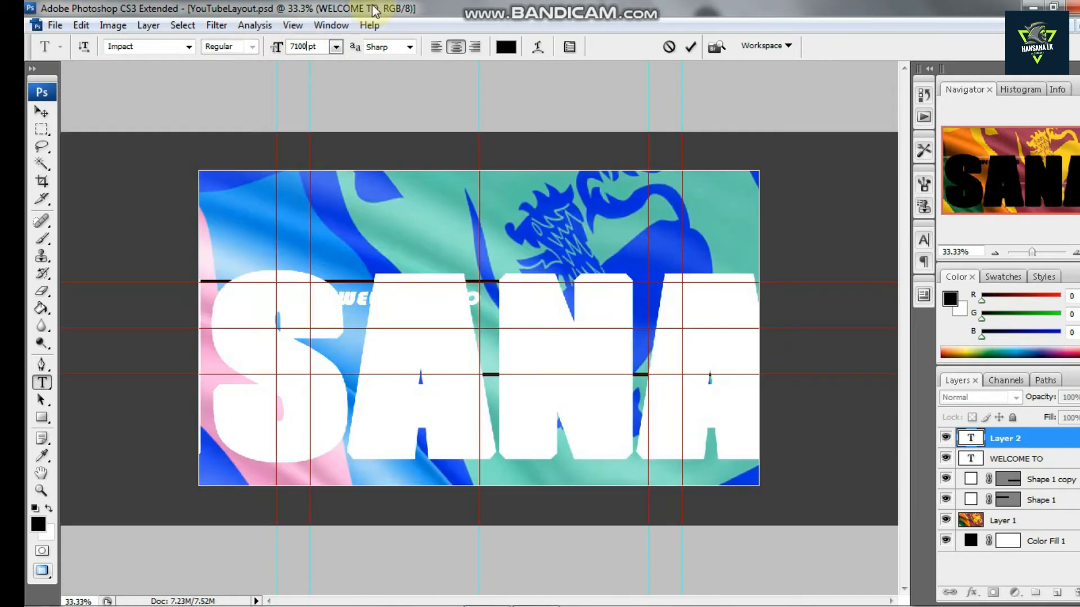
key("BackSpace")
key("BackSpace")
key("BackSpace")
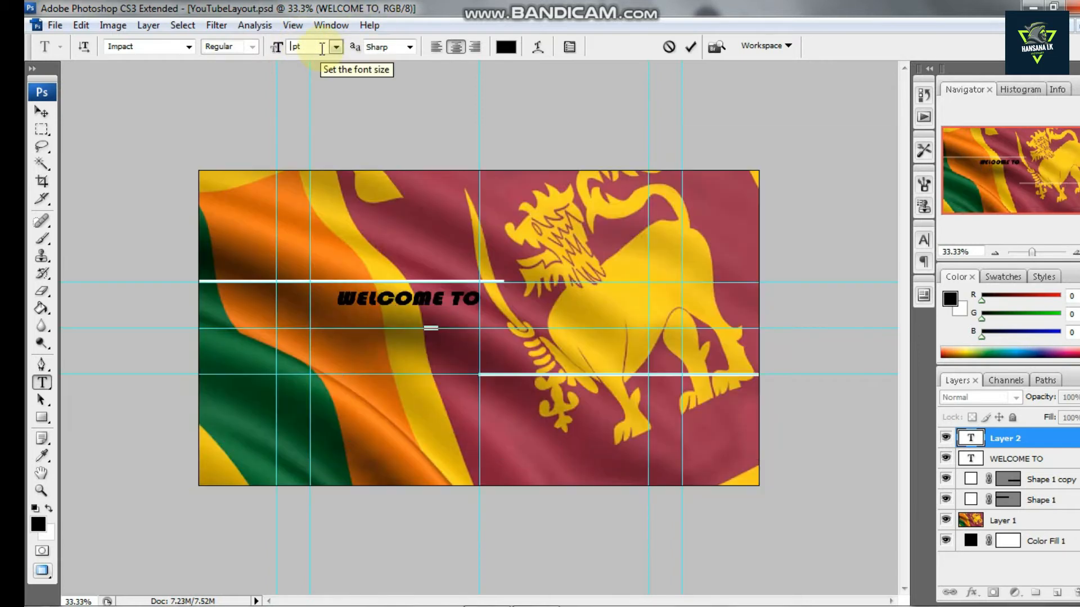
type("100")
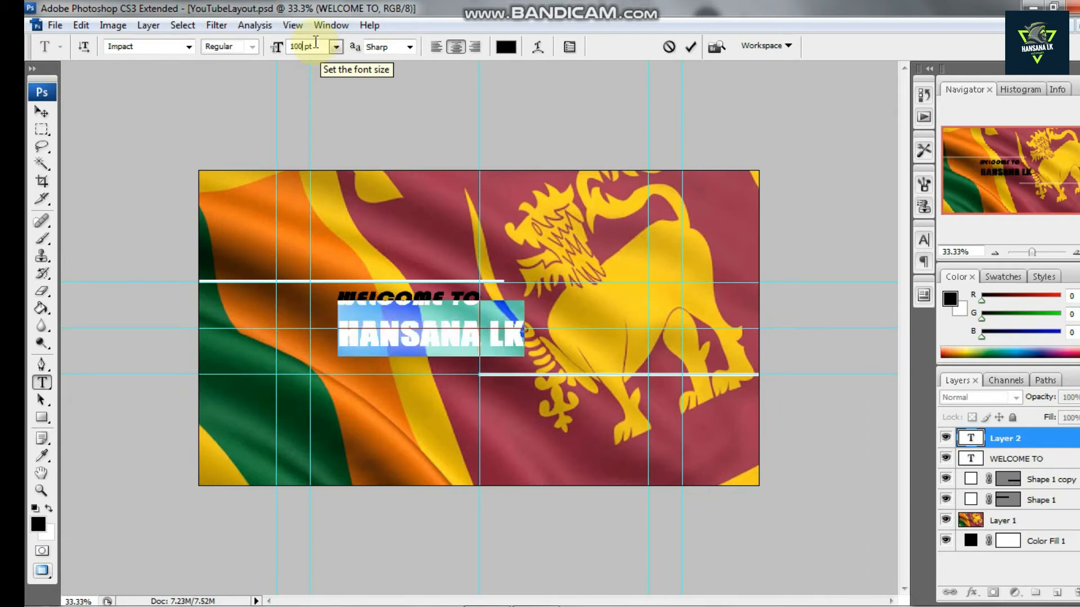
left_click(41, 114)
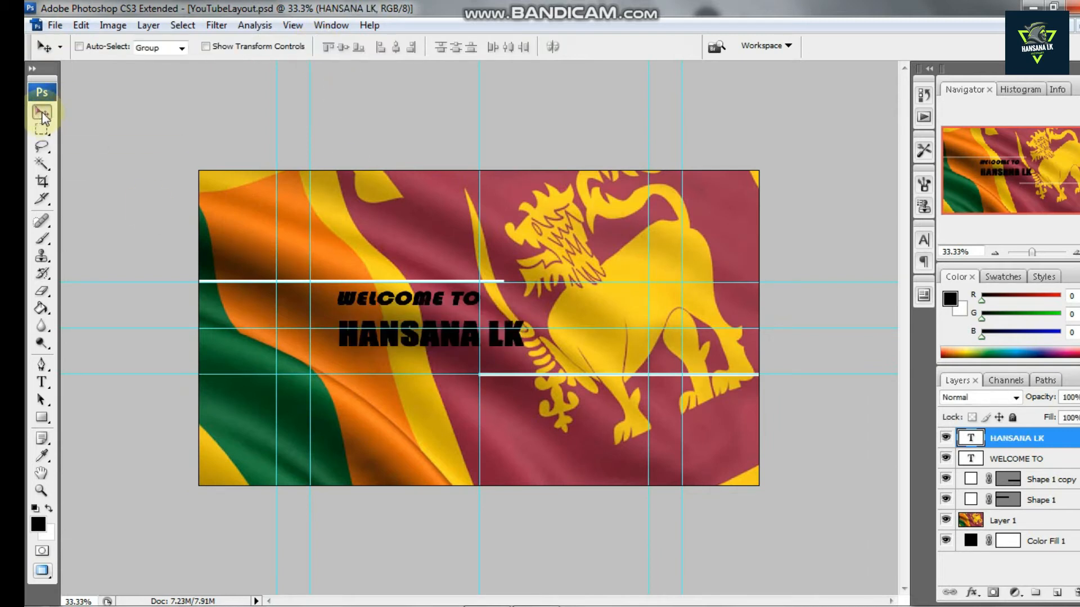
left_click_drag(464, 363, 474, 353)
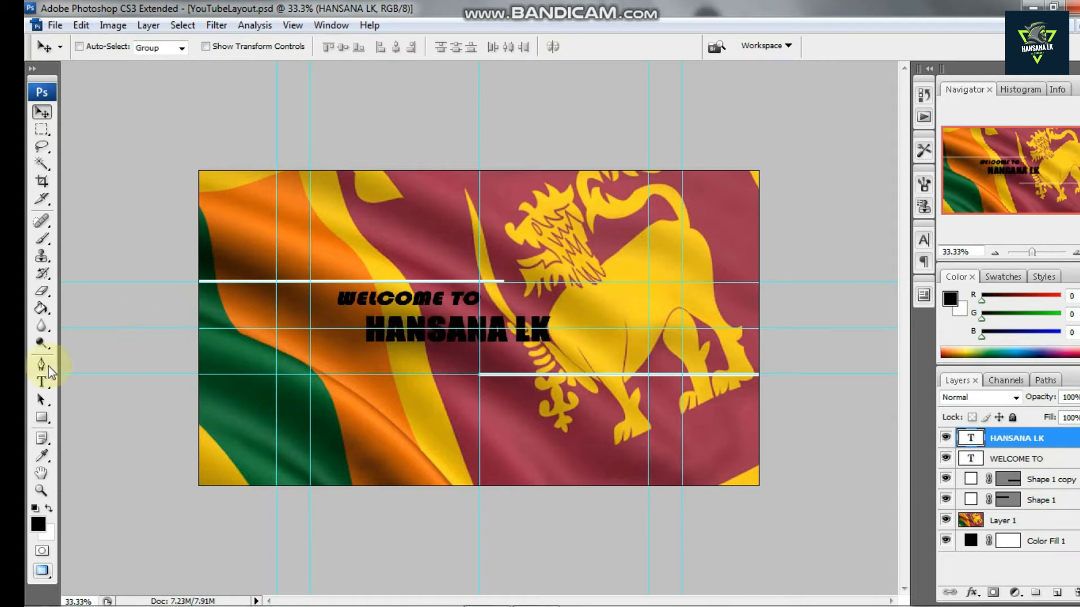
Open the facebook, instagram, telegram, viber and youtube PNG icons from the Social Media Icons folder
left_click(56, 26)
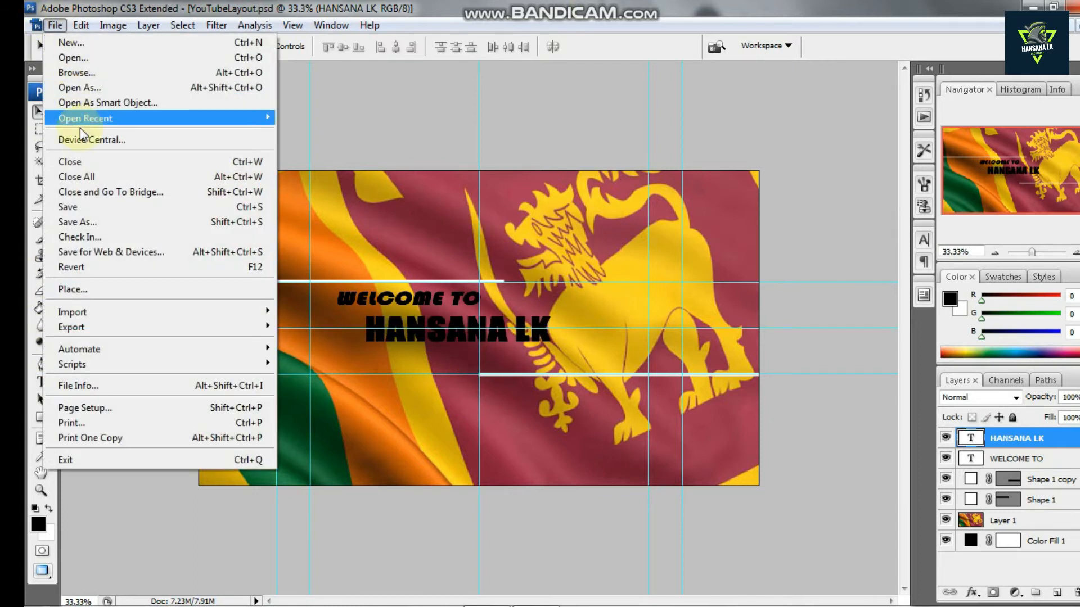
left_click(90, 61)
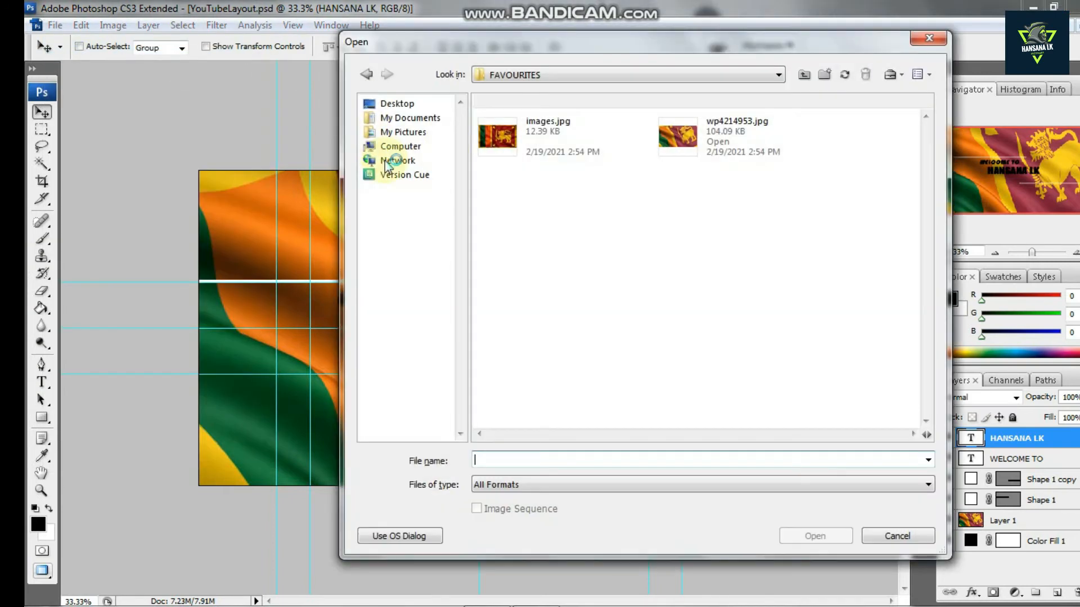
left_click(549, 72)
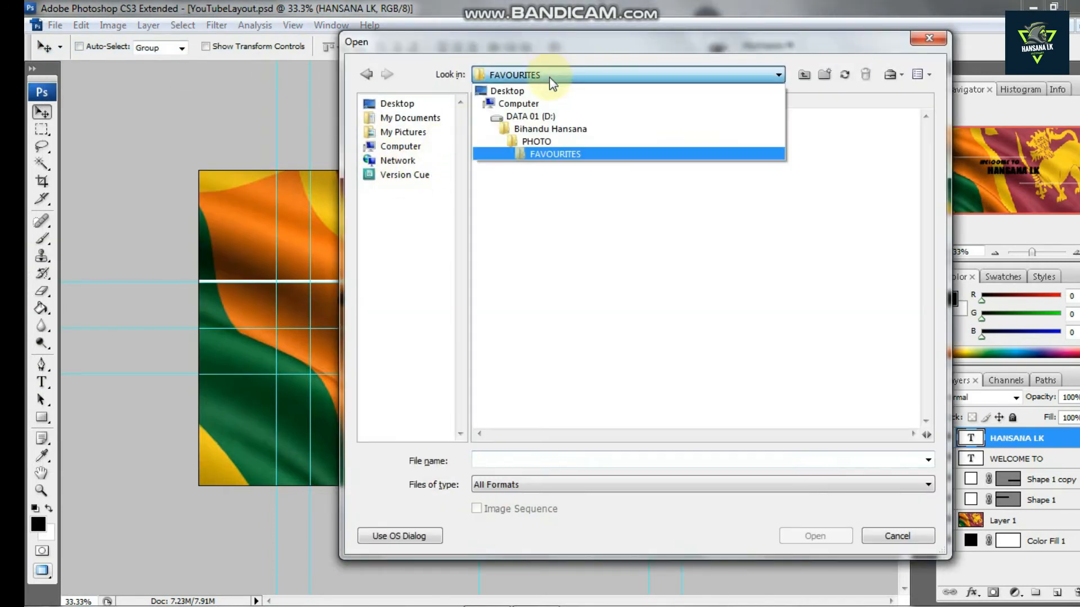
left_click(542, 124)
double_click(734, 123)
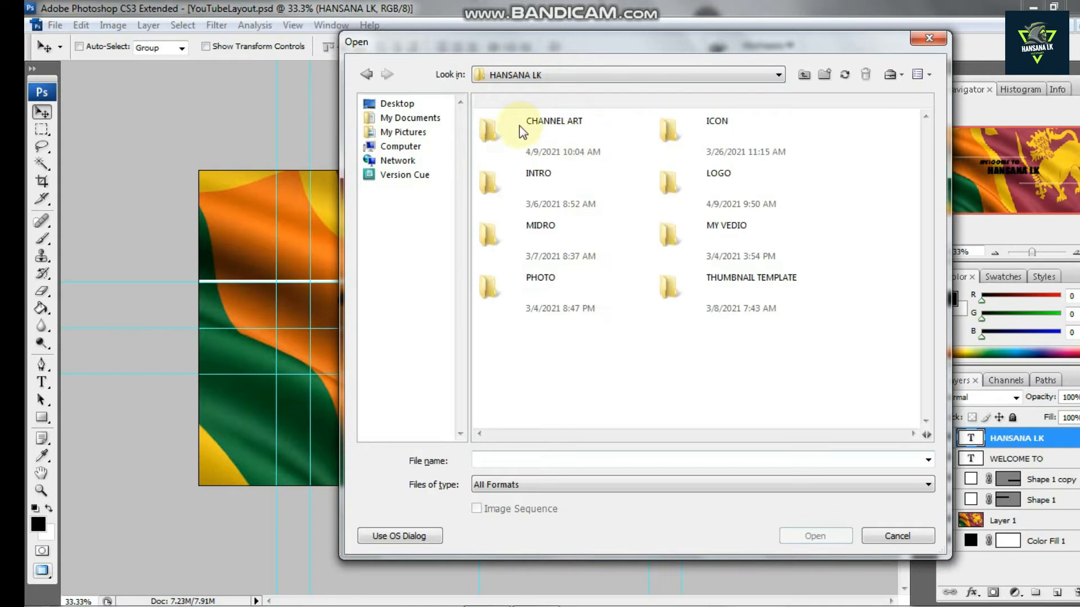
left_click(588, 125)
double_click(588, 125)
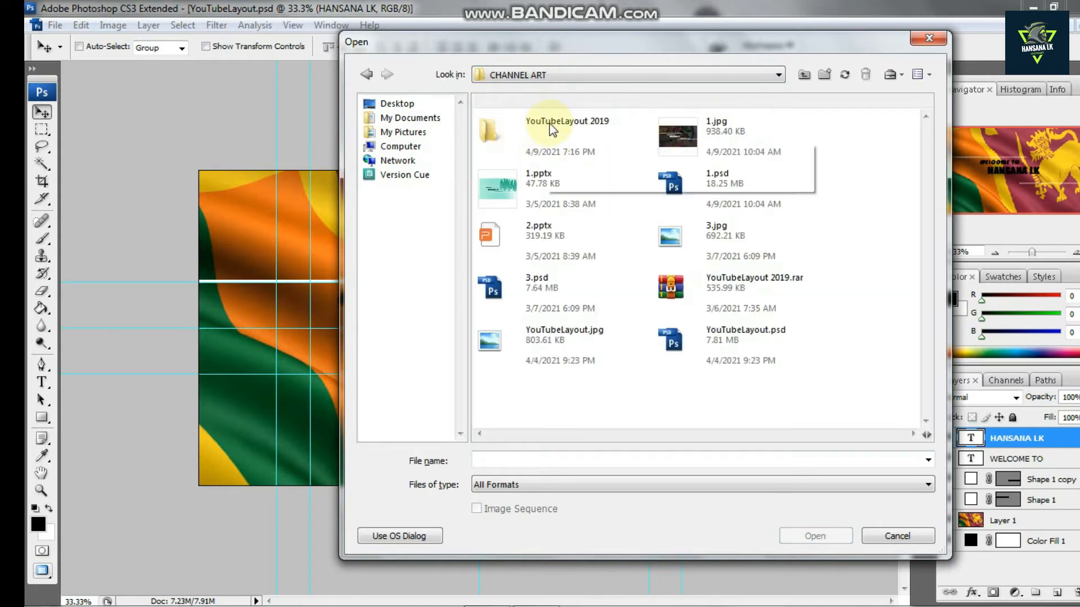
double_click(551, 124)
double_click(552, 123)
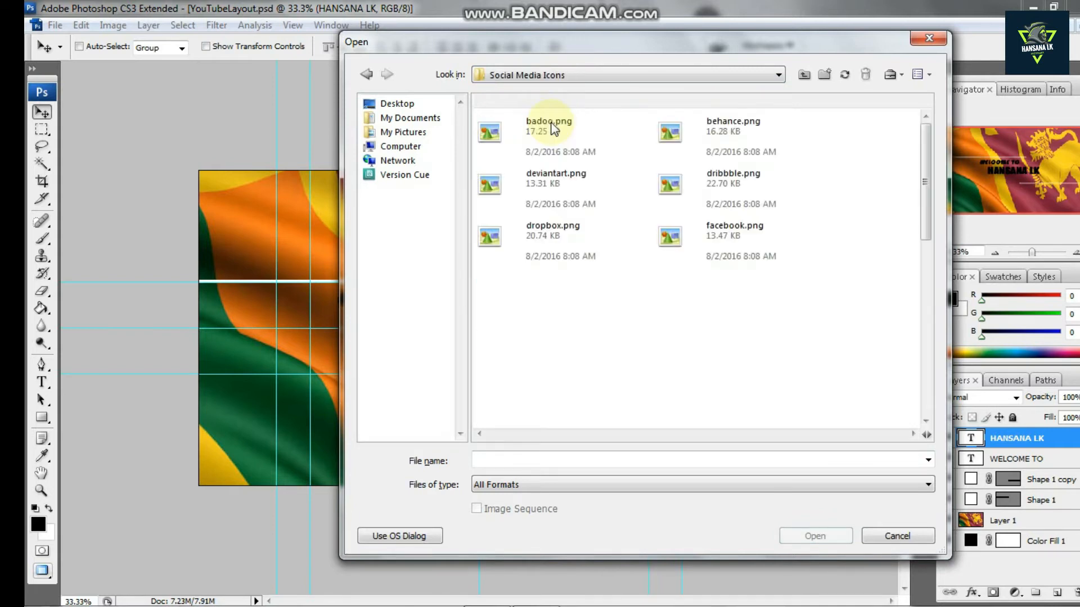
left_click(732, 248)
left_click_drag(926, 182, 925, 204)
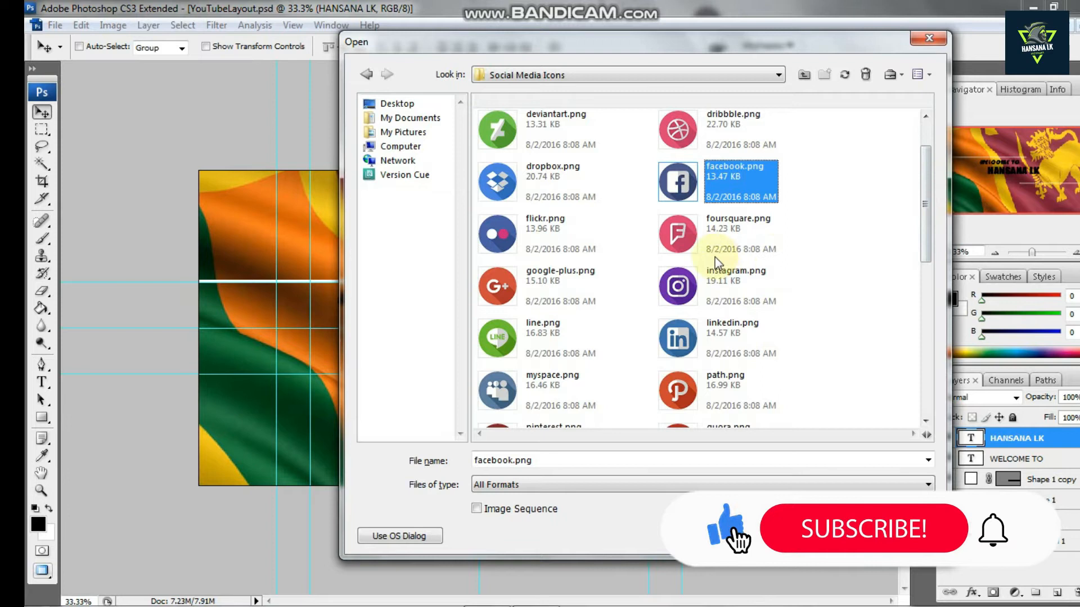
left_click(718, 287, "ctrl")
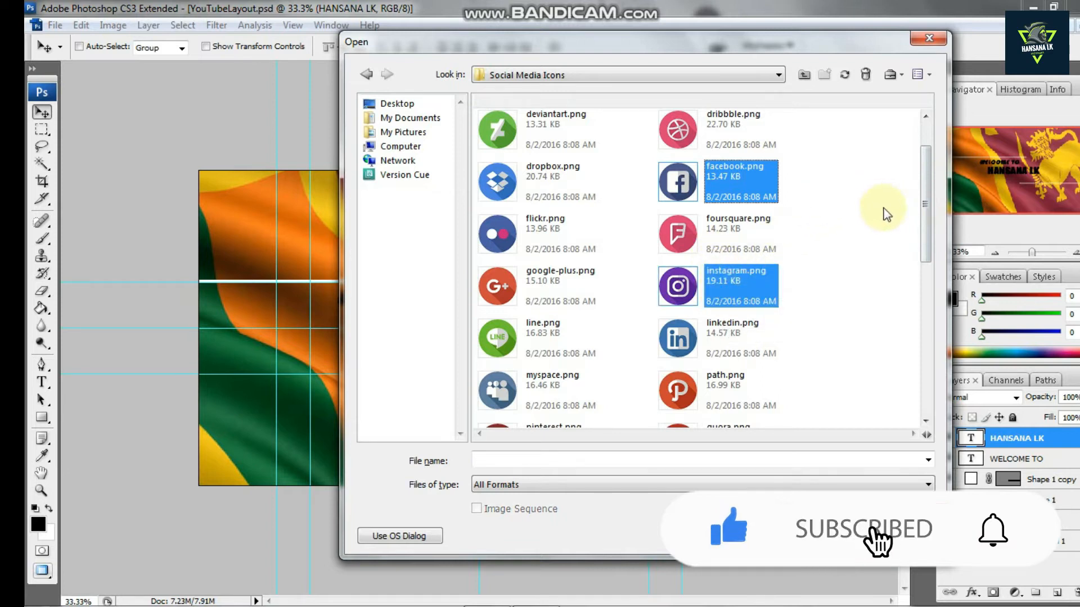
left_click_drag(926, 192, 936, 346)
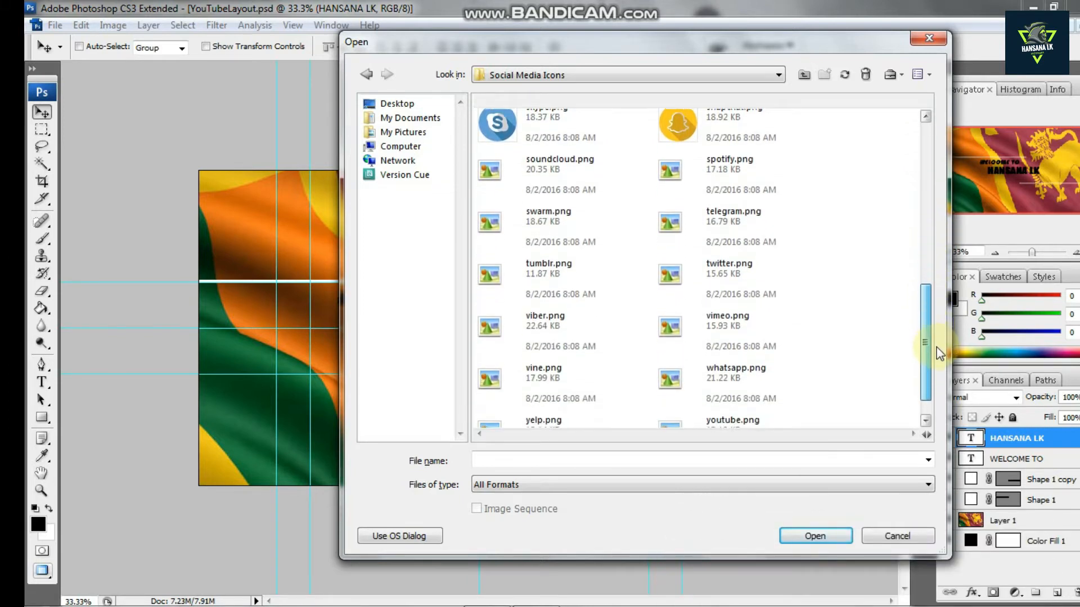
left_click(723, 214)
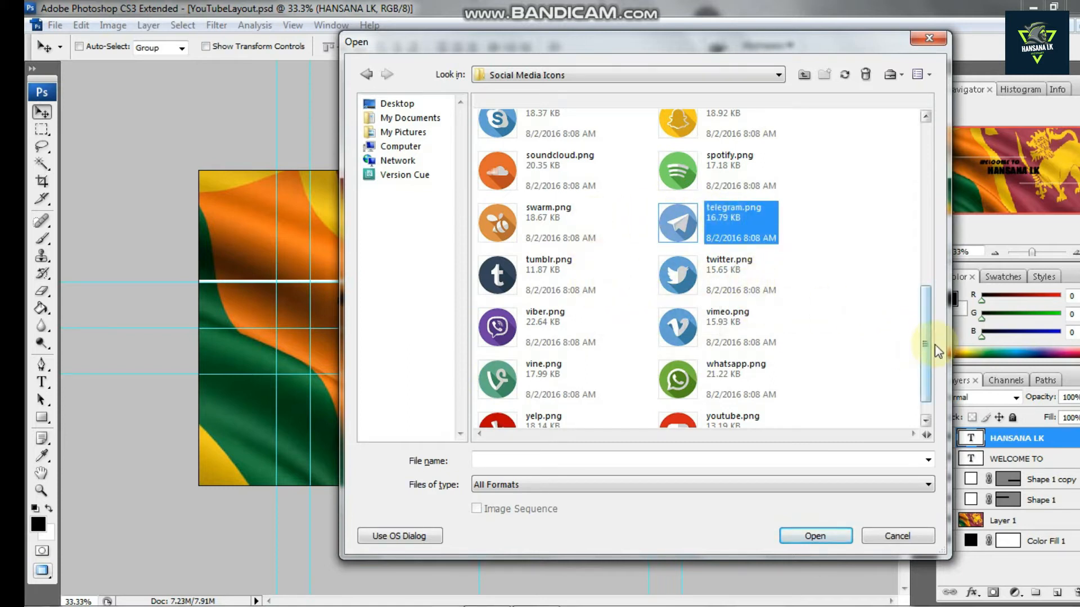
scroll(925, 350, "down", 1)
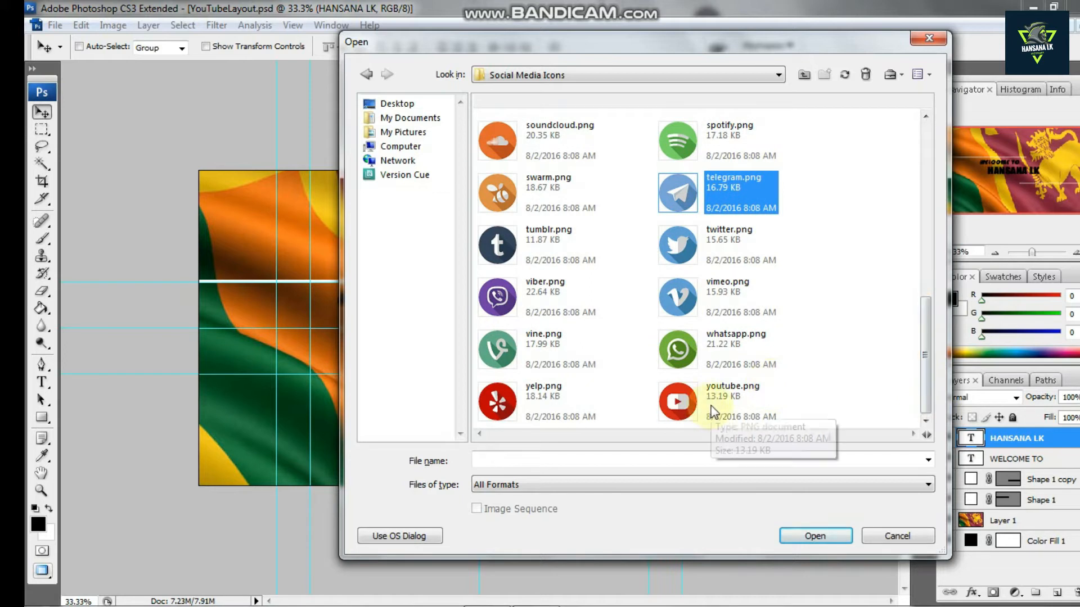
left_click(681, 391)
left_click(566, 310, "ctrl")
scroll(660, 245, "up", 3)
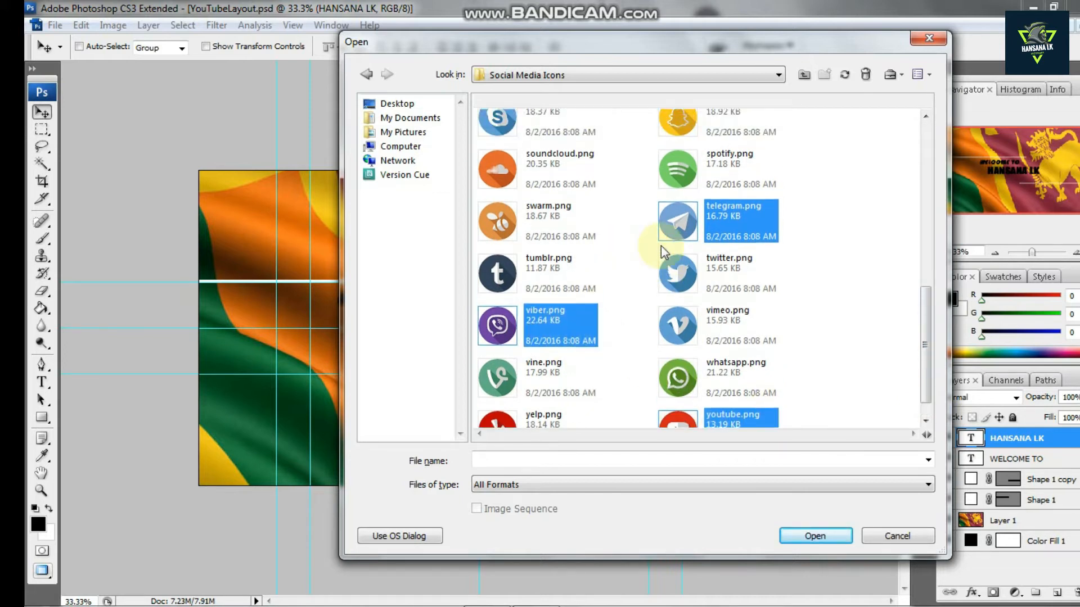
scroll(655, 242, "up", 7)
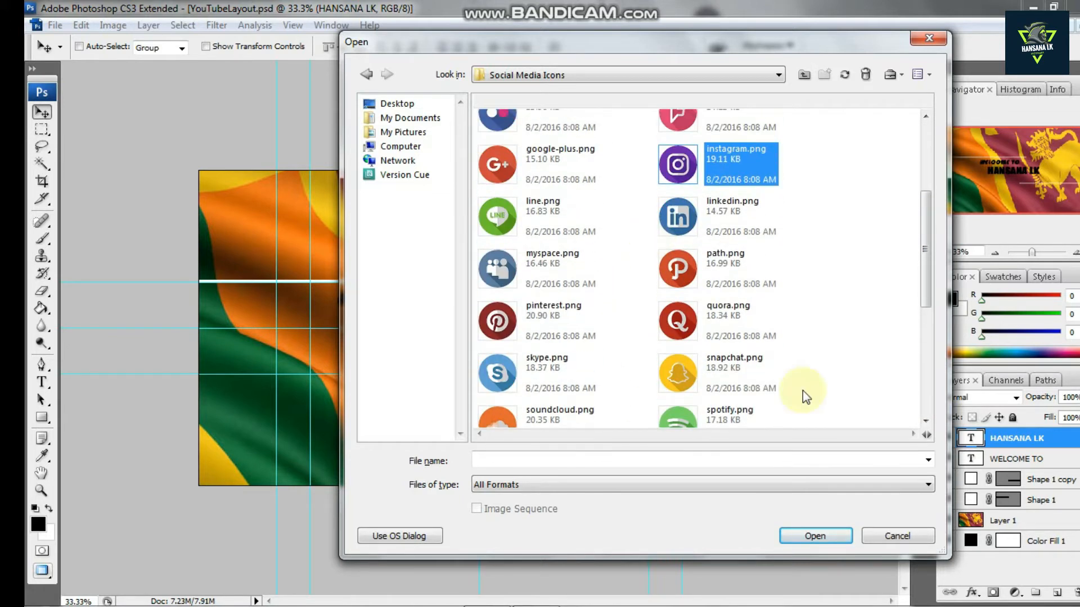
left_click(815, 536)
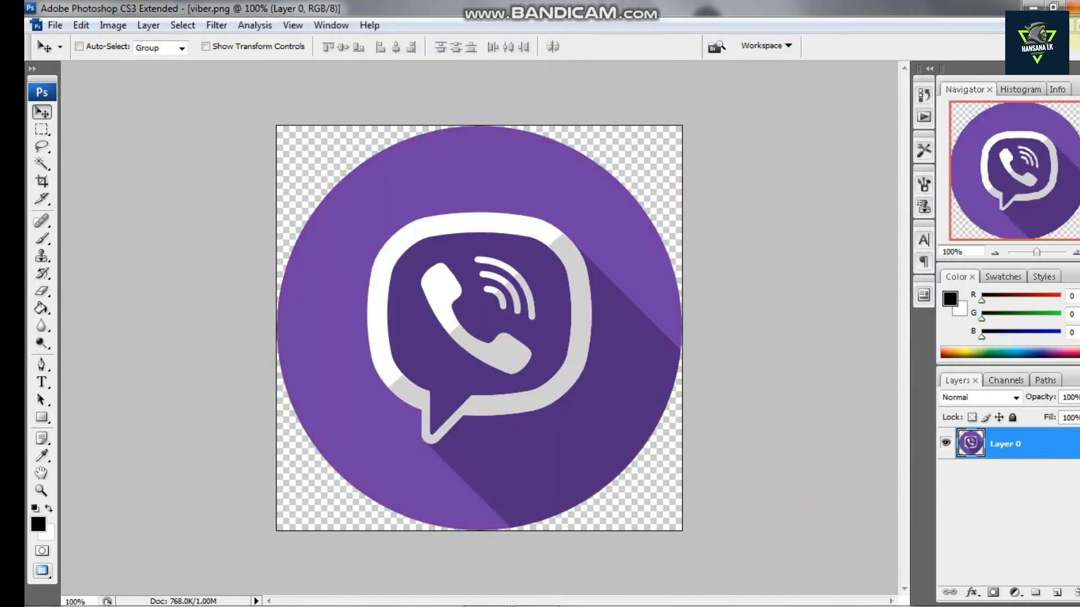
Drag the viber icon into the YouTubeLayout document and close the flag JPG without saving
left_click(1076, 26)
left_click_drag(410, 122, 470, 160)
left_click_drag(474, 253, 719, 332)
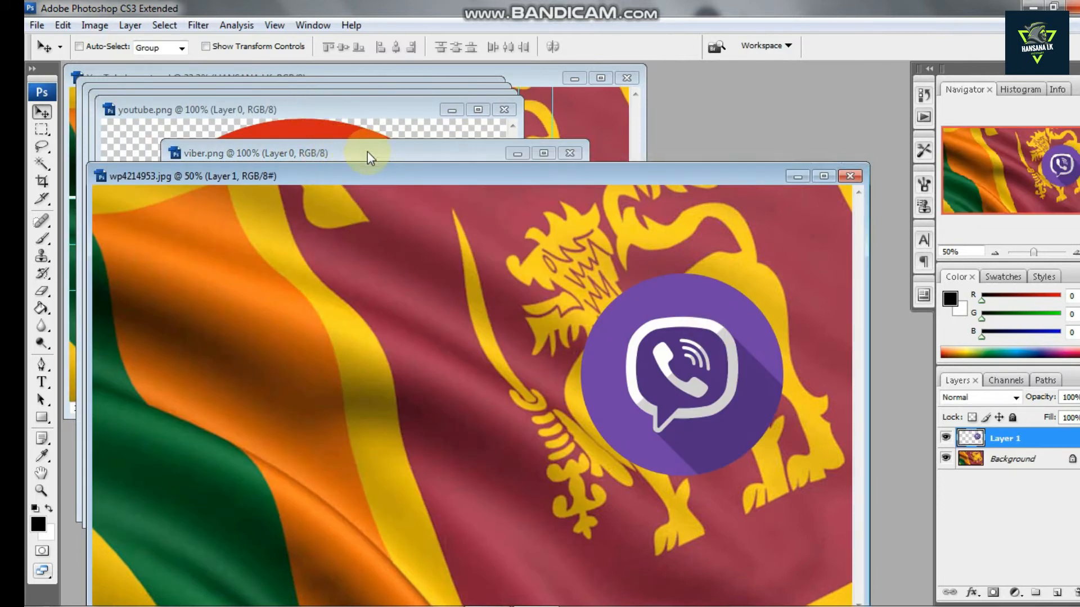
left_click_drag(746, 377, 601, 124)
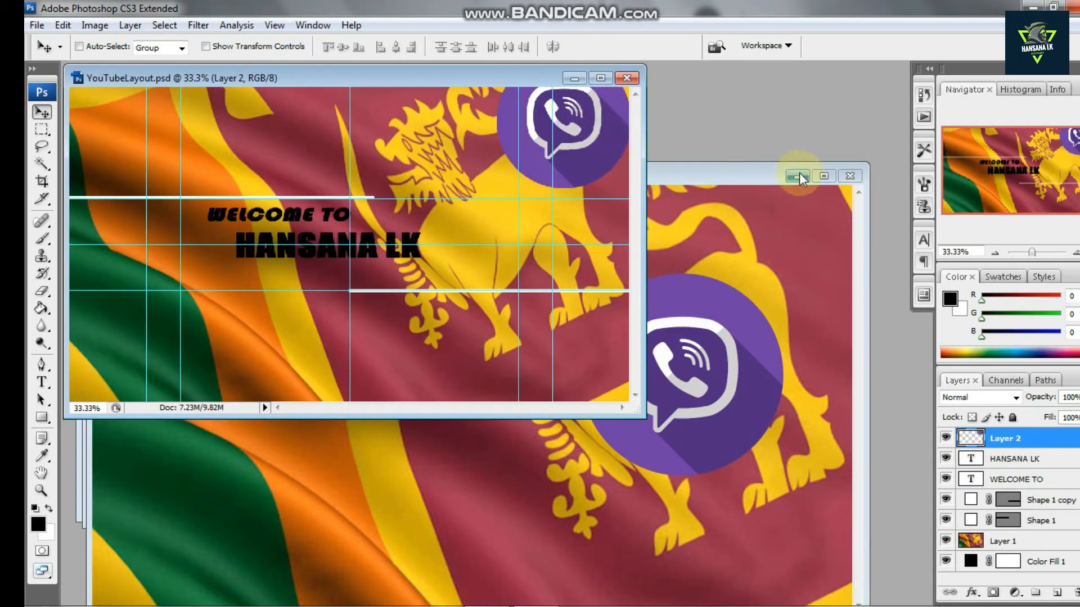
left_click(850, 176)
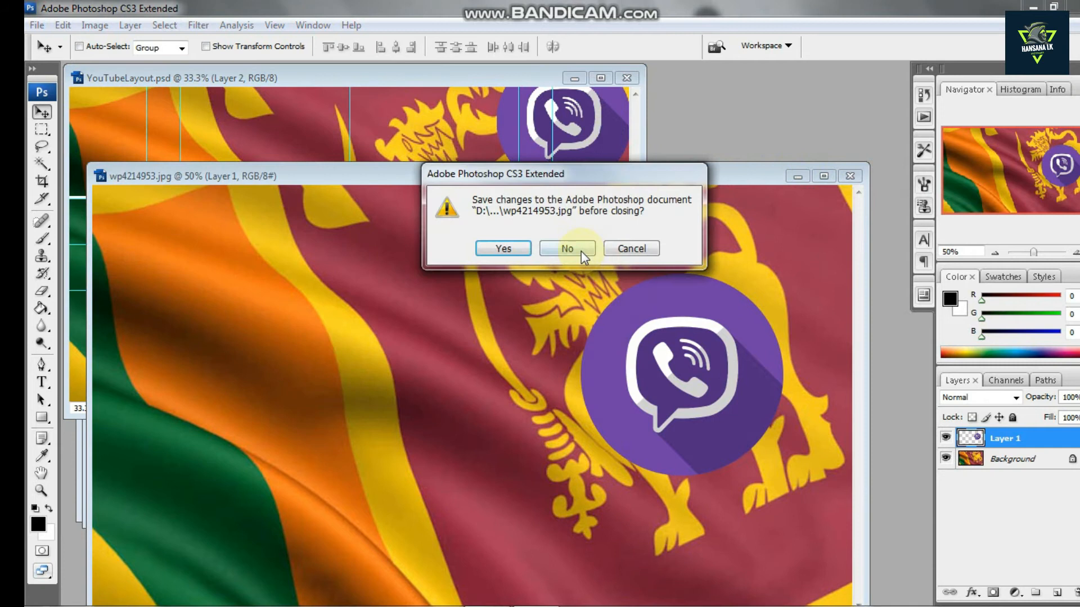
left_click(579, 249)
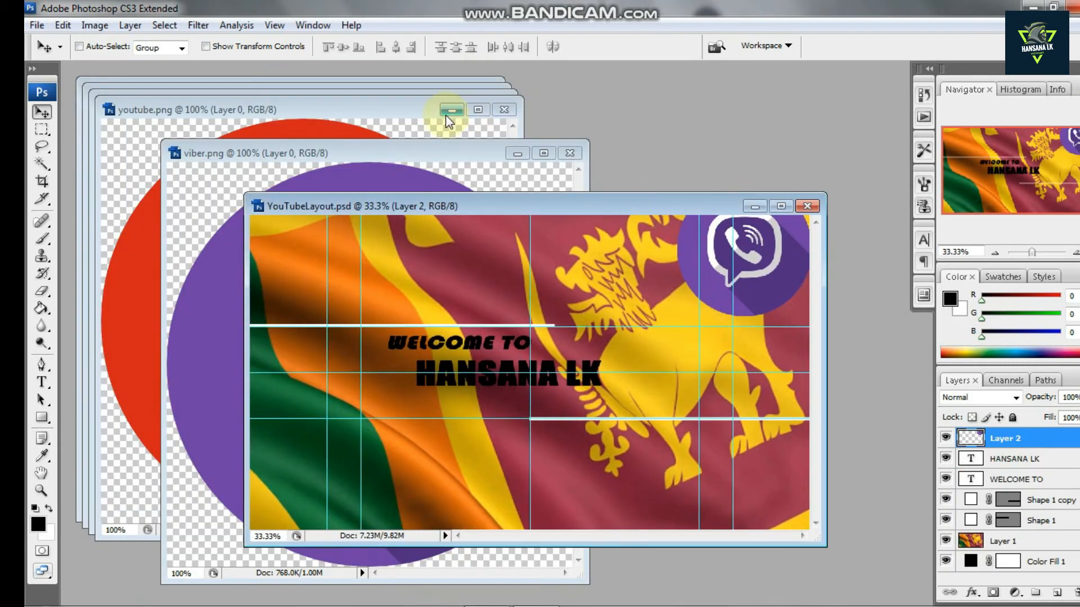
Drag the youtube, telegram, instagram and facebook icons into the YouTubeLayout document as separate layers
left_click(426, 147)
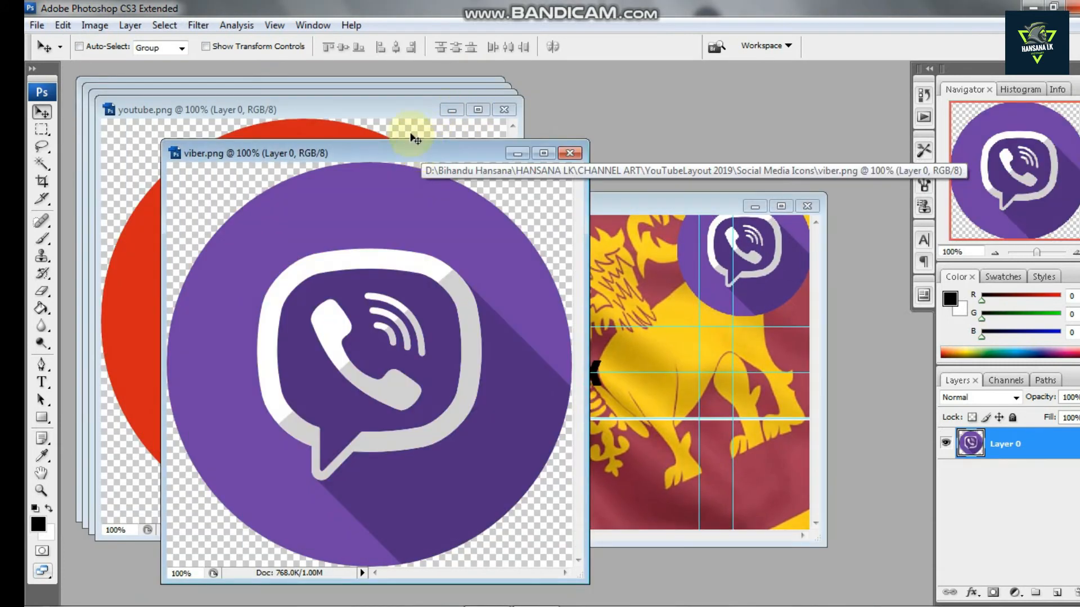
left_click(414, 108)
left_click_drag(352, 239, 731, 293)
left_click_drag(387, 112, 419, 178)
left_click(386, 105)
left_click_drag(332, 163, 723, 282)
left_click_drag(336, 103, 367, 159)
left_click(337, 102)
left_click_drag(314, 130, 723, 327)
left_click_drag(346, 100, 363, 164)
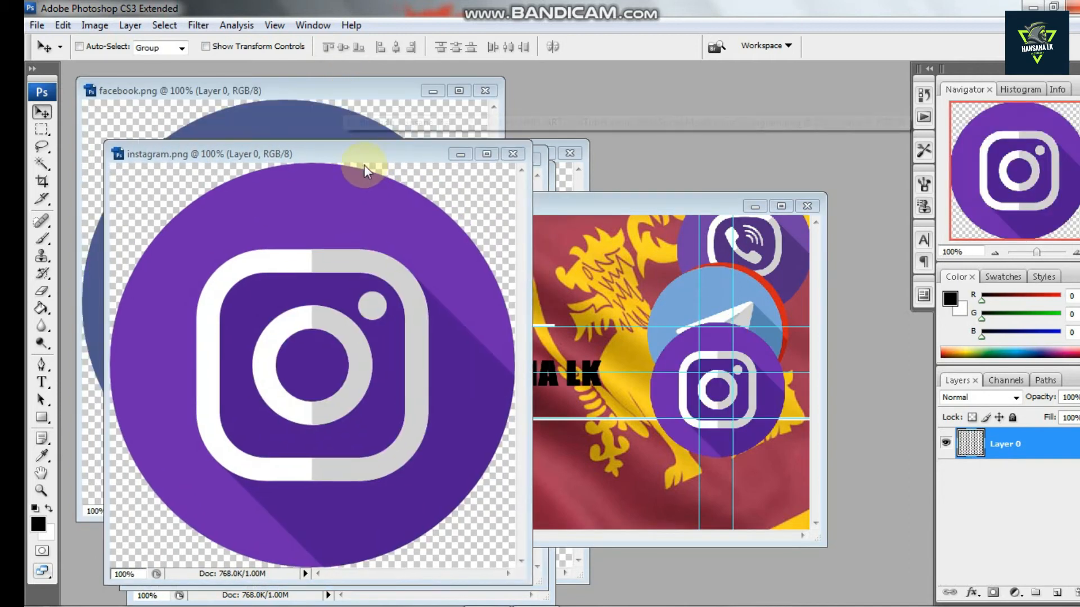
left_click_drag(313, 116, 722, 349)
left_click_drag(346, 86, 352, 137)
left_click(772, 211)
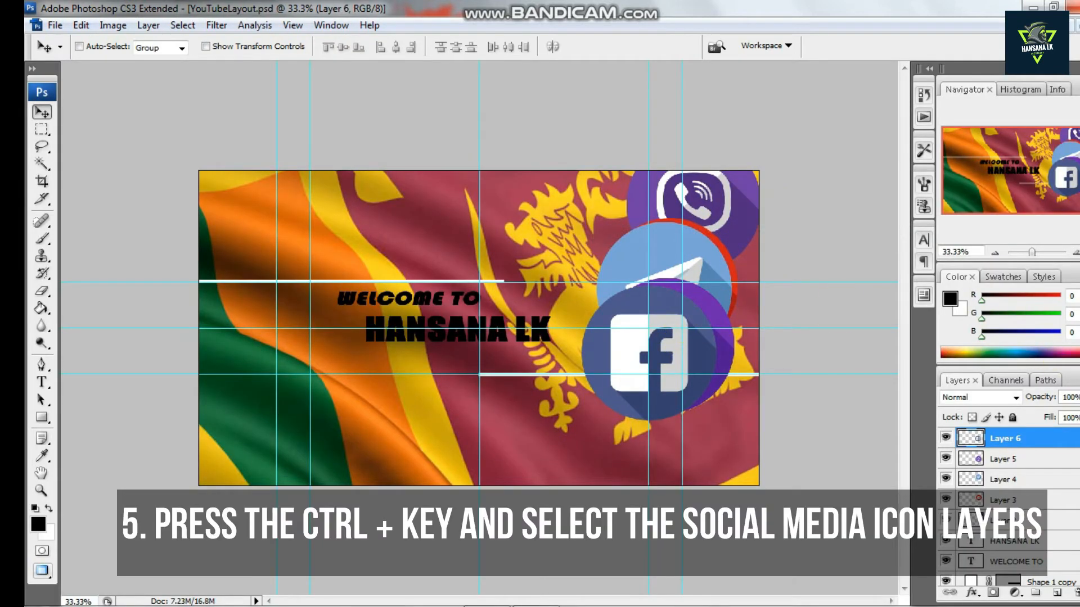
Select the five icon layers, scale them down to about 9.9% with Free Transform, and move them toward the title
left_click(1029, 458, "ctrl")
left_click(1012, 480, "ctrl")
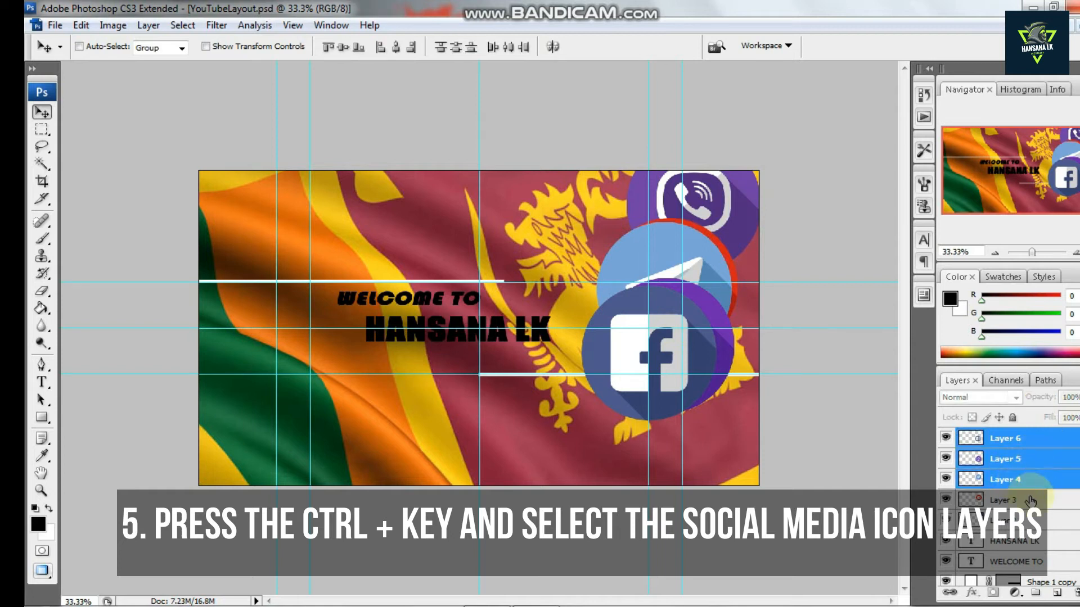
left_click(1024, 500, "ctrl")
left_click(1021, 521, "ctrl")
key("ctrl+t")
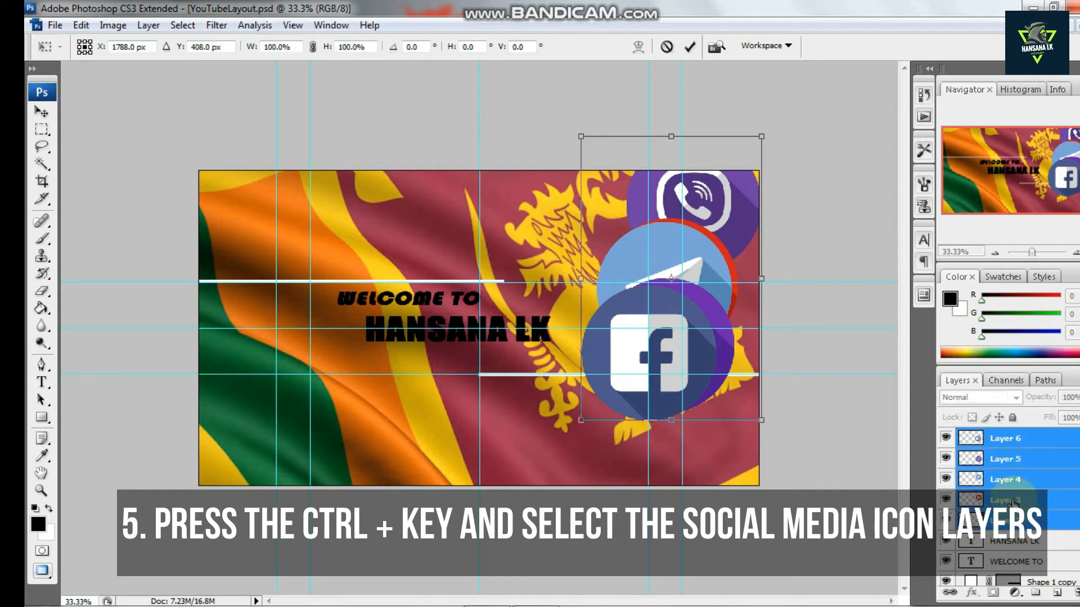
left_click_drag(579, 130, 741, 390)
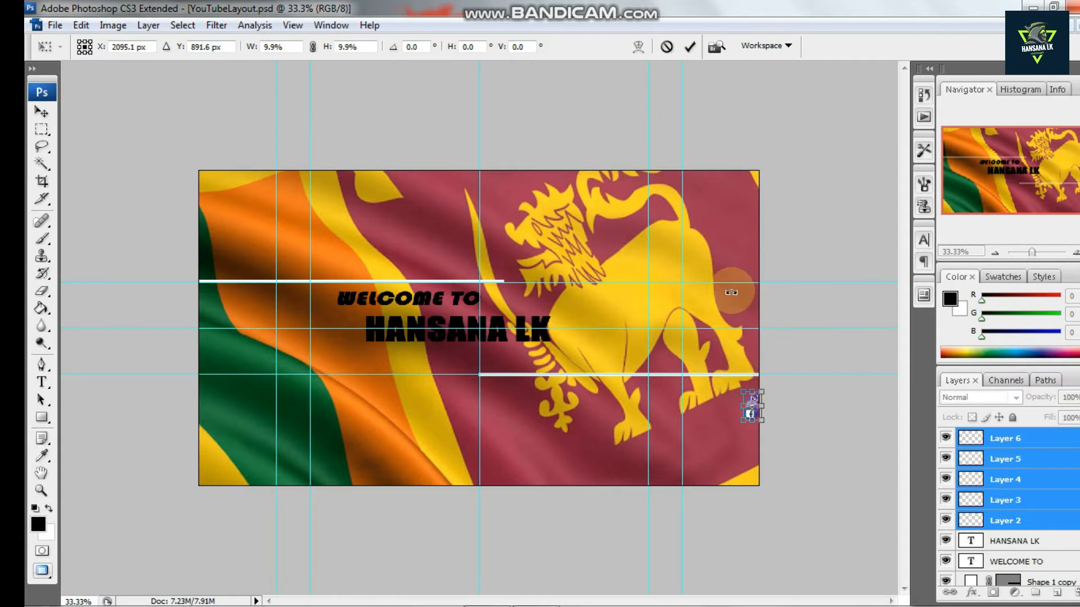
key("Return")
left_click_drag(752, 416, 609, 360)
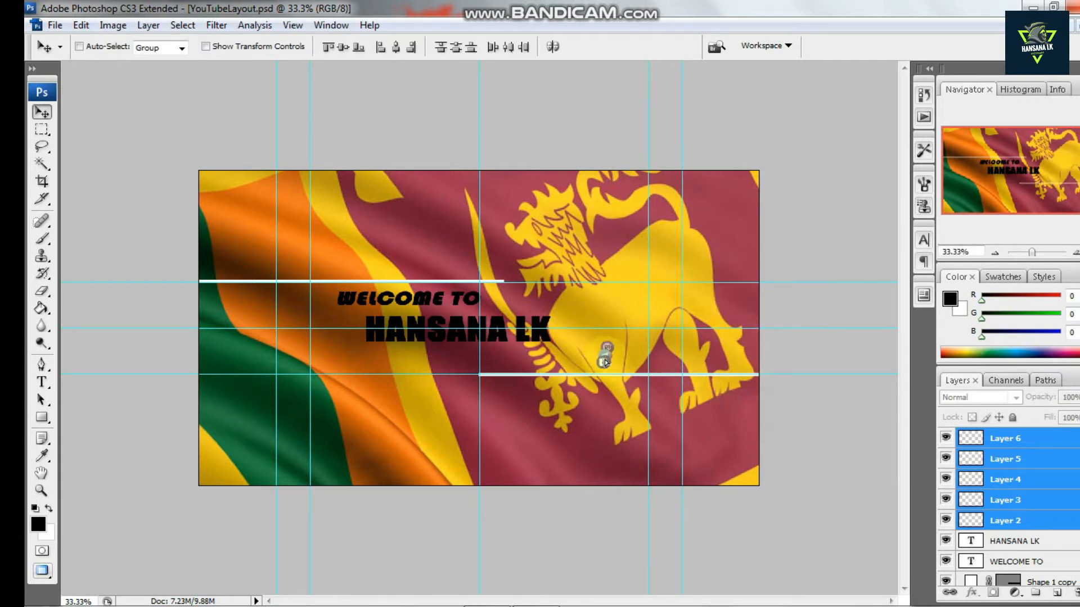
Select the facebook icon layer and nudge it left toward the title
left_click(1016, 523)
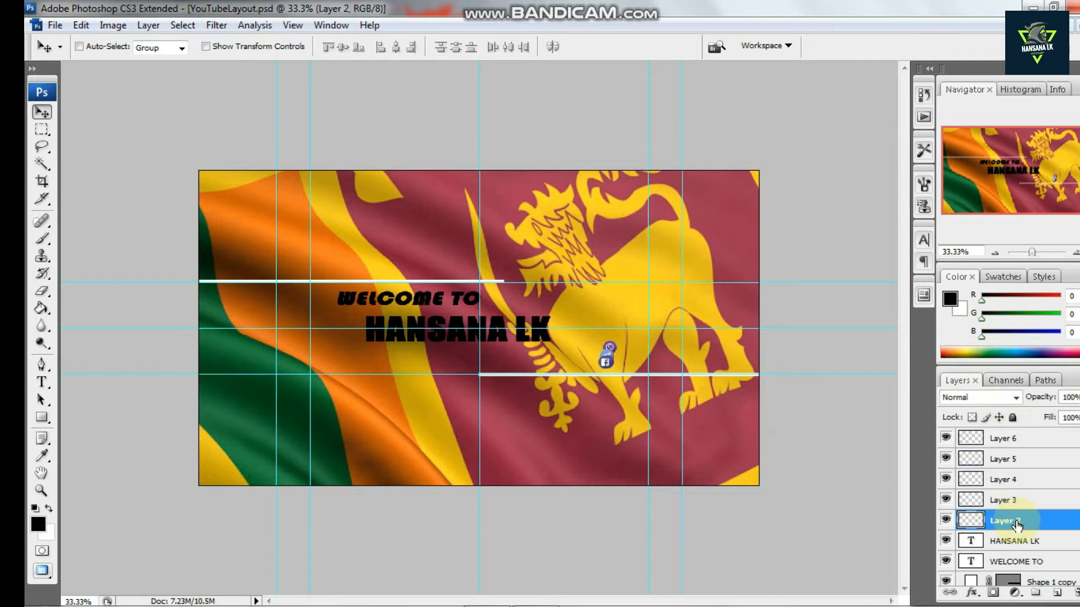
left_click(983, 439)
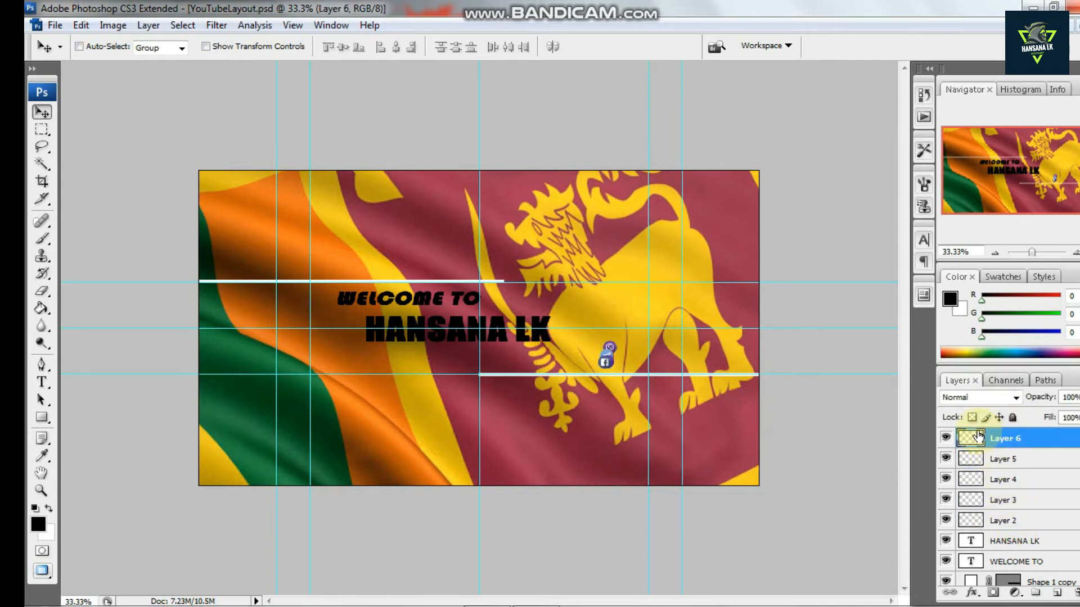
key("shift+Left")
key("shift+Left")
key("shift+Left")
key("shift+Left")
key("shift+Left")
key("shift+Left")
key("shift+Left")
key("shift+Left")
key("shift+Left")
key("shift+Left")
key("shift+Left")
key("shift+Left")
key("shift+Left")
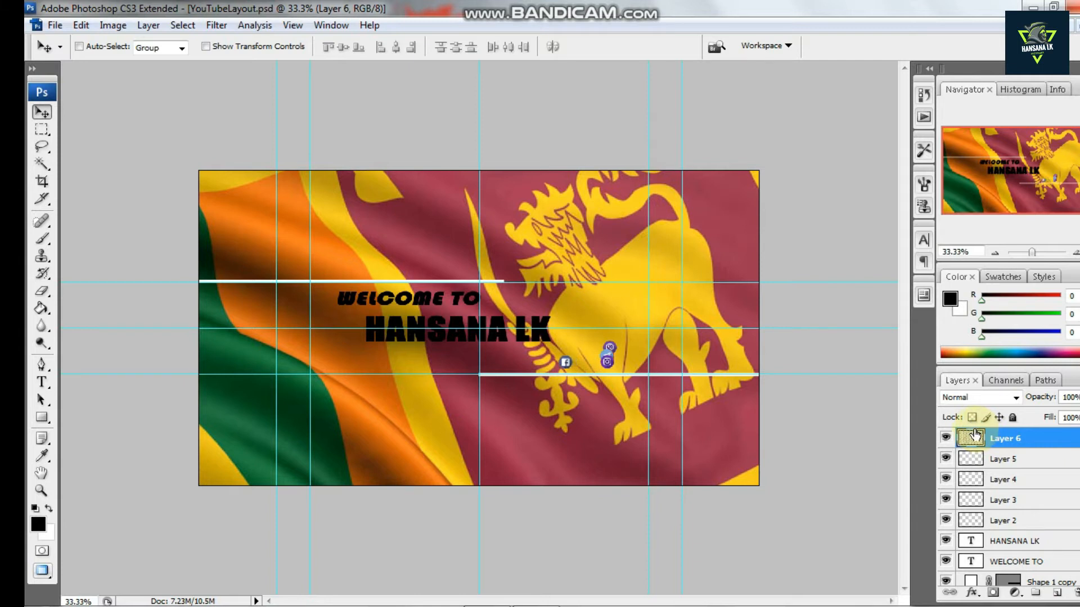
key("shift+Left")
key("shift+Left")
key("shift+Left")
key("shift+Left")
key("shift+Left")
key("shift+Left")
key("shift+Left")
key("shift+Left")
key("shift+Left")
key("shift+Left")
key("shift+Left")
key("shift+Left")
key("shift+Left")
key("shift+Left")
key("shift+Left")
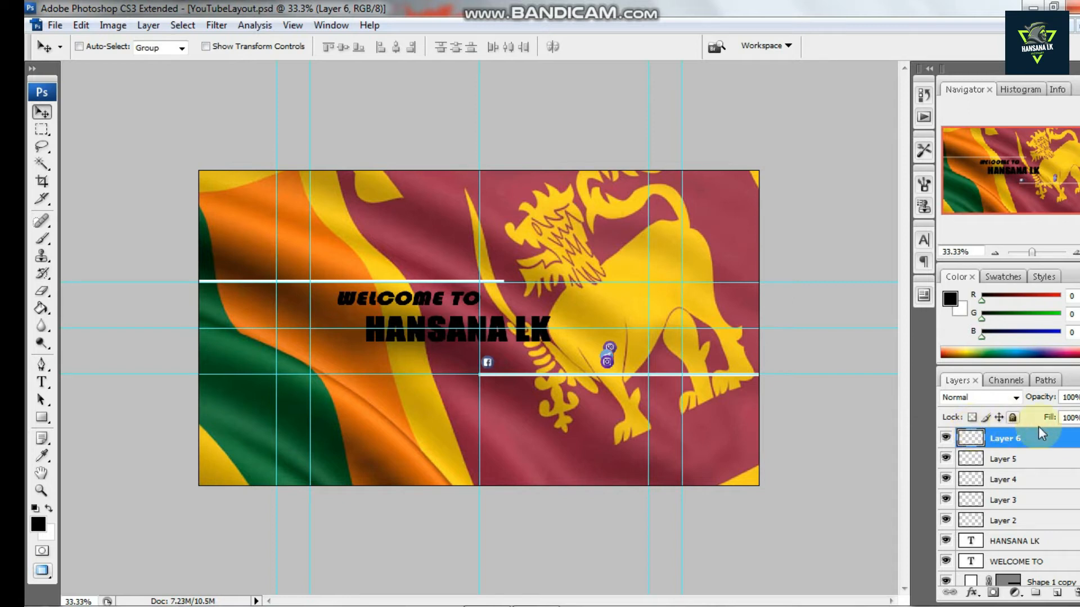
Select the youtube icon layer and nudge it left beside the facebook icon
left_click(1020, 467)
left_click(1026, 482)
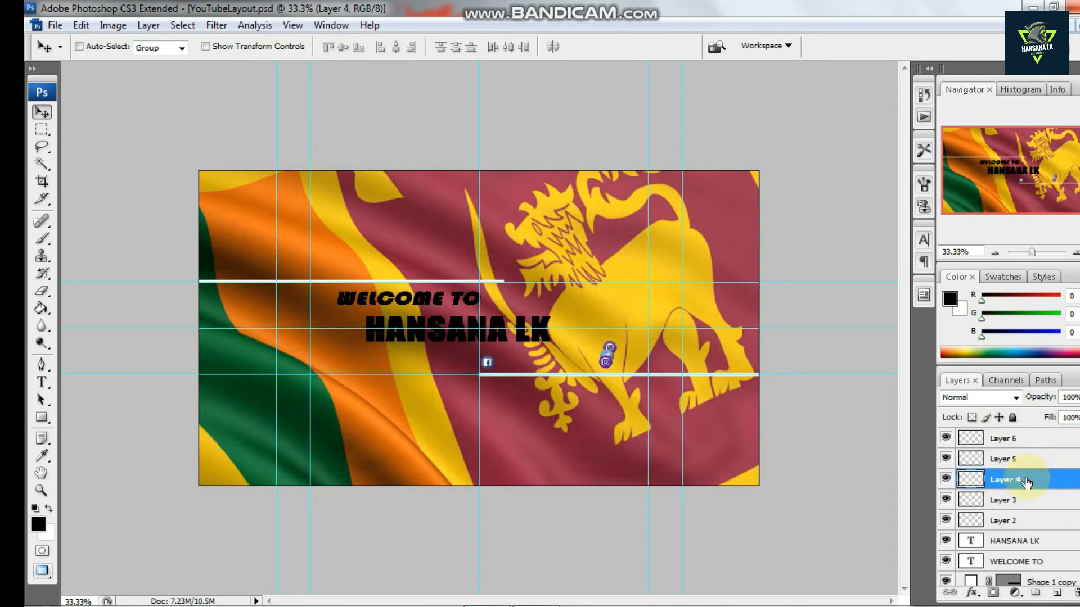
left_click(1032, 500)
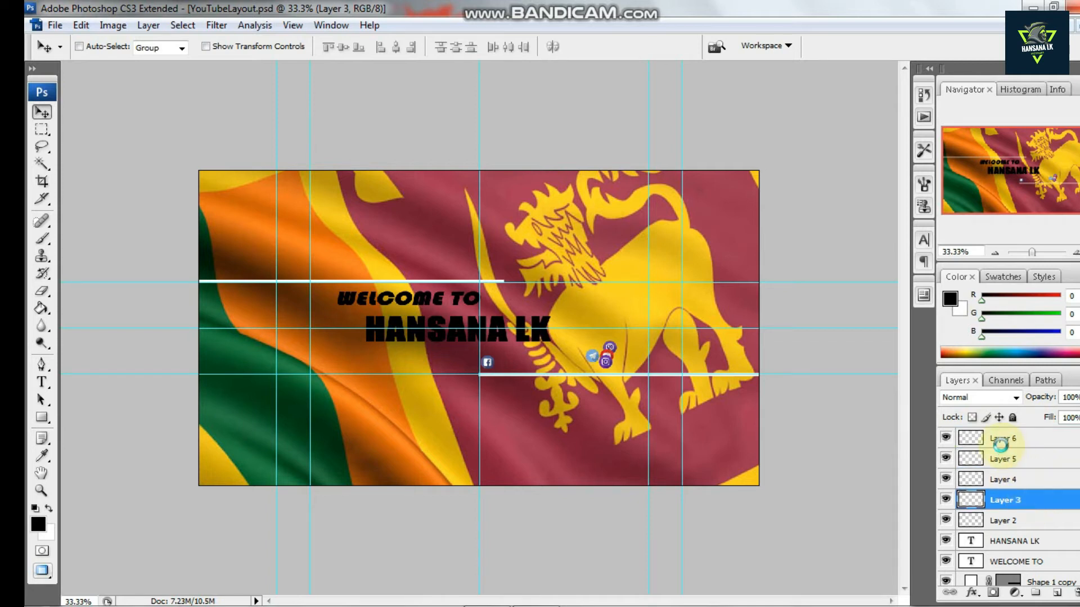
key("shift+Left")
key("shift+Left")
key("shift+Left")
key("shift+Left")
key("shift+Left")
key("shift+Left")
key("shift+Left")
key("shift+Left")
key("shift+Left")
key("shift+Left")
key("shift+Left")
key("shift+Left")
key("shift+Left")
key("shift+Left")
key("shift+Left")
key("shift+Left")
key("shift+Left")
key("shift+Left")
key("shift+Left")
key("shift+Left")
key("shift+Left")
key("shift+Left")
key("shift+Left")
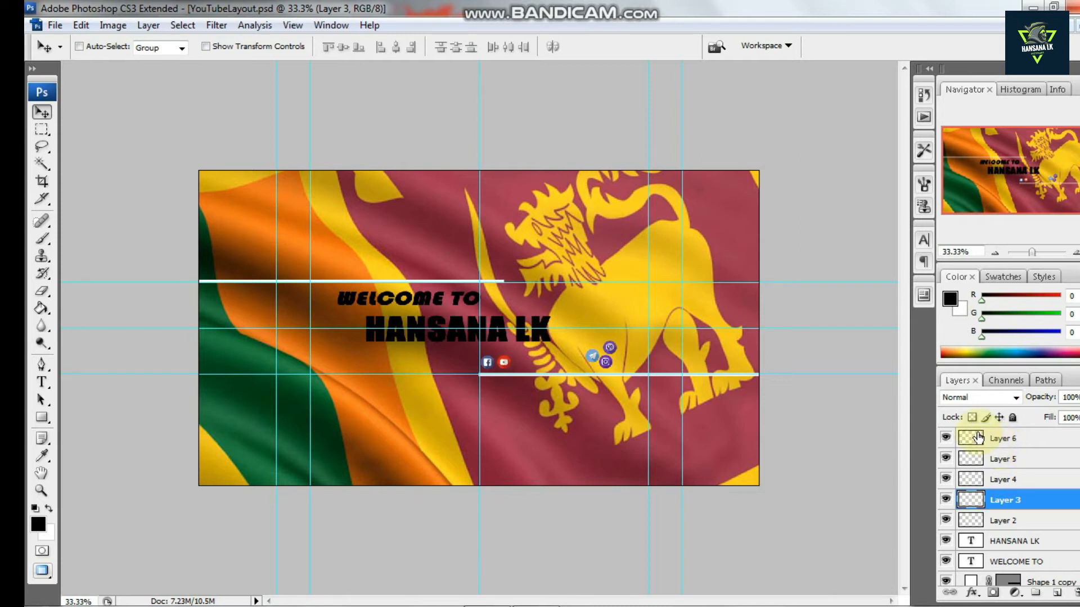
Nudge the viber, instagram and facebook icon layers slightly left
left_click(1018, 522)
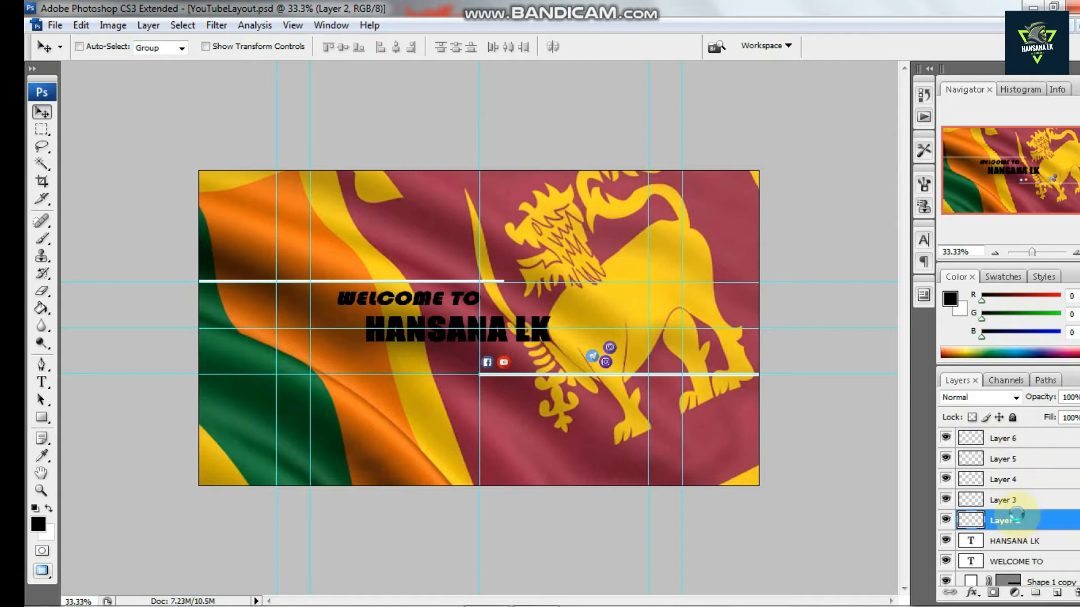
key("Left")
key("Left")
key("Left")
key("Left")
key("Left")
key("Left")
key("Left")
key("Left")
key("Left")
key("Left")
key("Left")
key("Left")
key("Left")
key("Left")
key("Left")
key("Left")
key("Left")
key("Left")
key("Left")
key("Left")
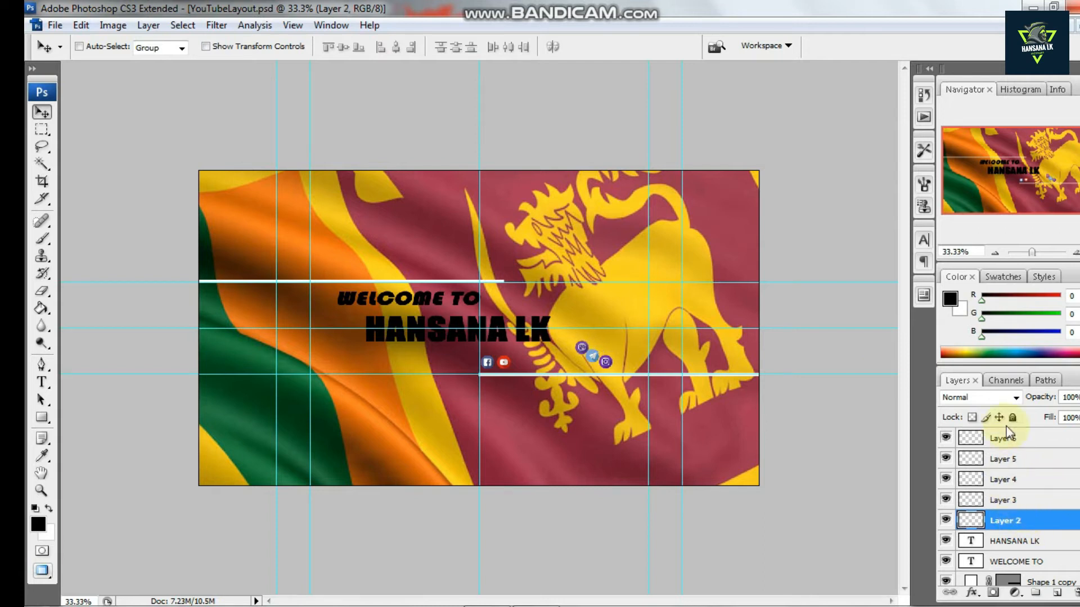
left_click(1017, 460)
key("Left")
key("Left")
key("Left")
key("Left")
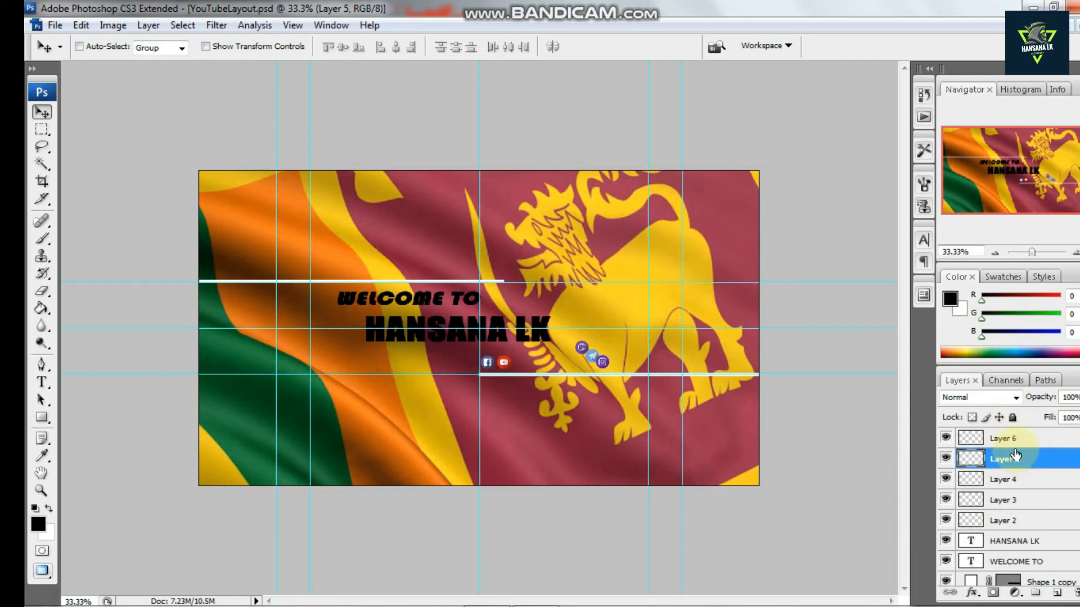
left_click(1010, 443)
key("Left")
key("Left")
key("Left")
key("Left")
key("Left")
key("Left")
key("Left")
key("Left")
key("Left")
key("Left")
key("Left")
key("Left")
key("Left")
key("Left")
key("Left")
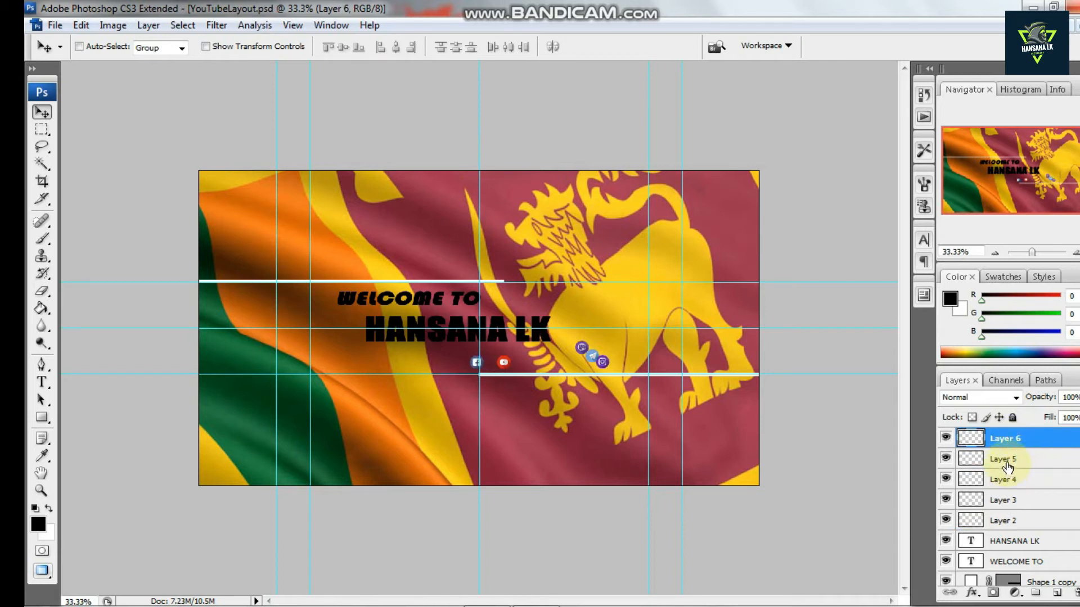
Move the telegram icon left and down into line beside the youtube icon
left_click(1007, 465)
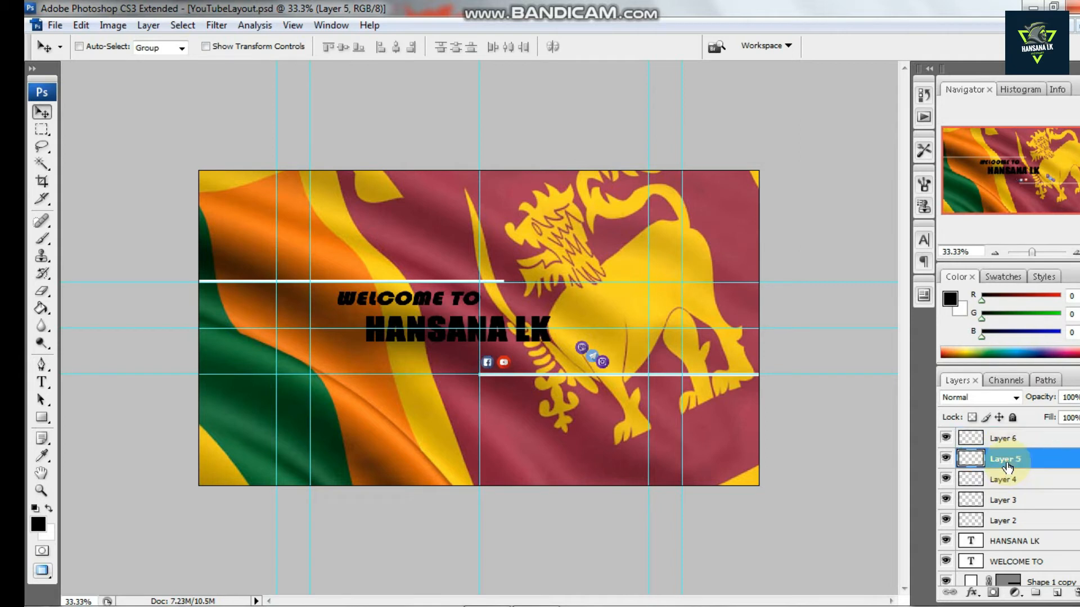
left_click(1021, 498)
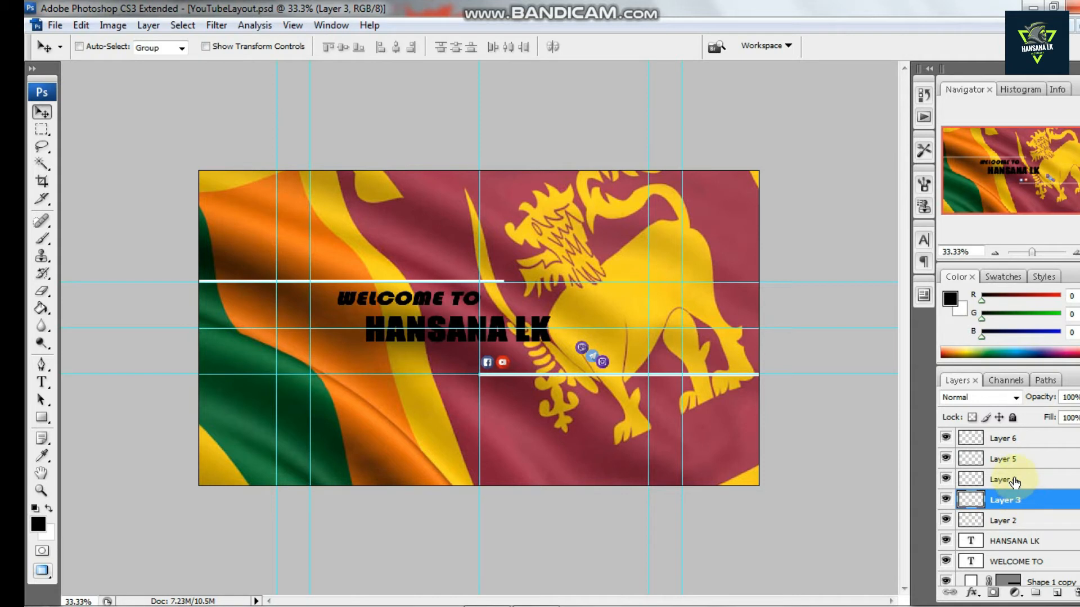
left_click(1014, 480)
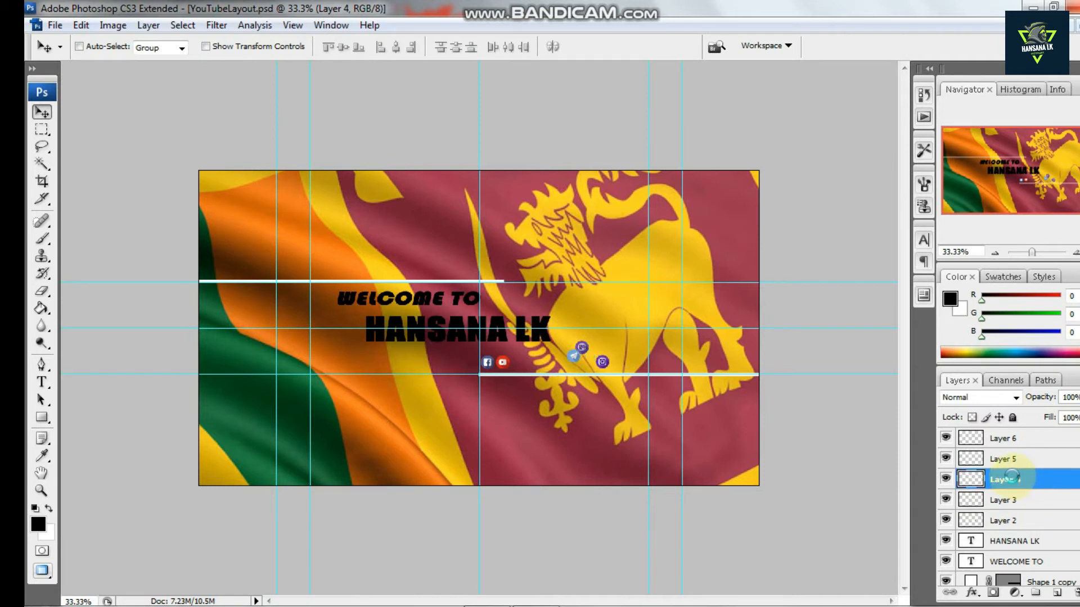
key("Left")
key("Left")
key("Left")
key("Left")
key("Left")
key("Left")
key("Left")
key("Left")
key("Left")
key("Left")
key("Left")
key("Left")
key("Left")
key("Left")
key("Left")
key("Left")
key("Left")
key("Left")
key("Left")
key("ctrl+plus")
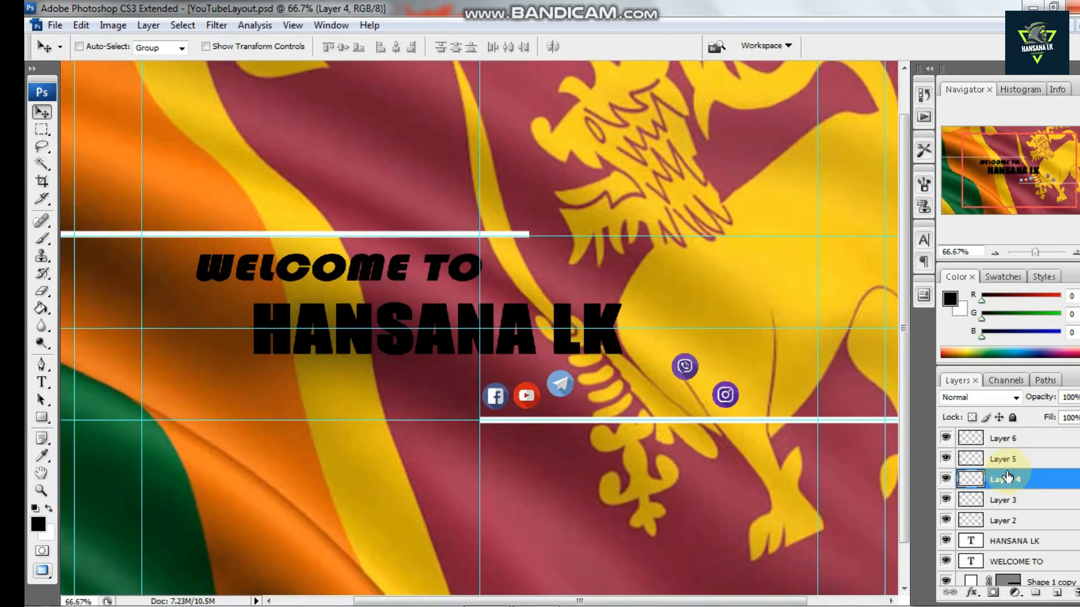
key("shift+Down")
key("shift+Down")
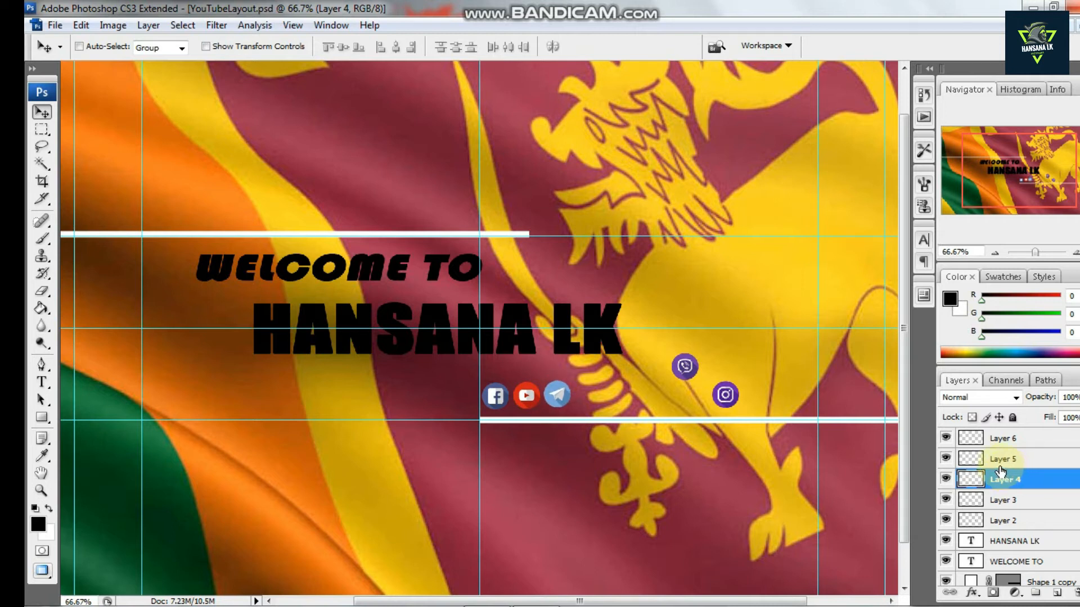
left_click(1006, 500)
key("shift+Left")
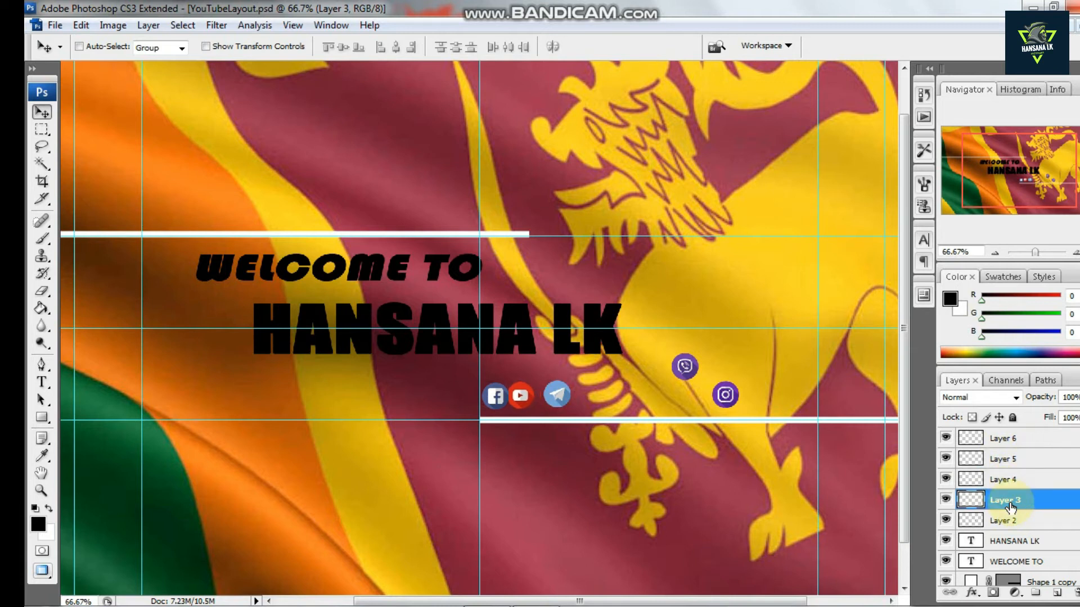
key("ctrl+z")
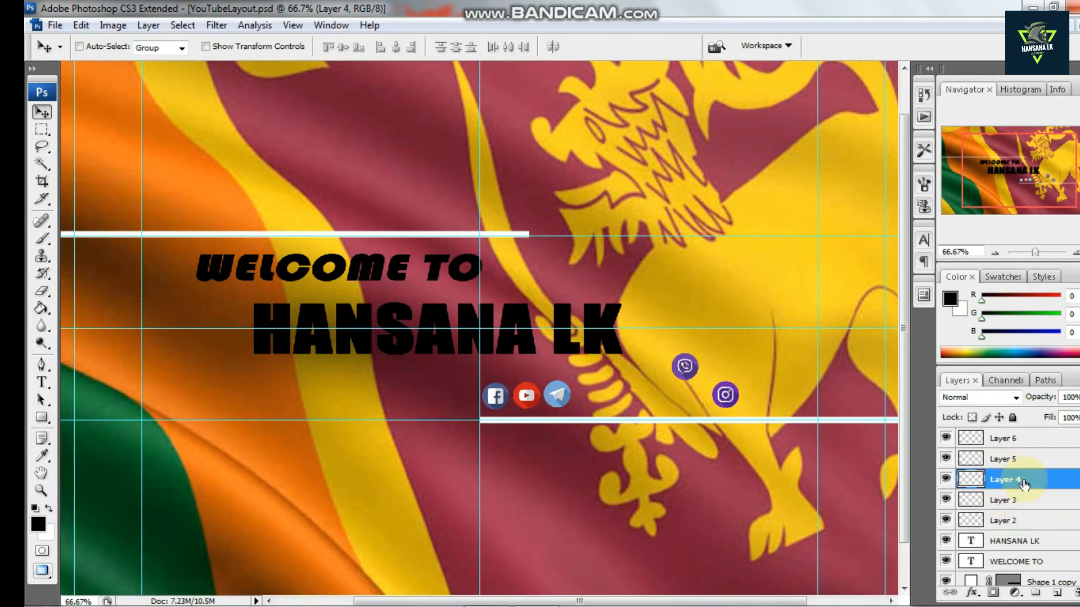
Move the instagram icon left into the row beside the telegram icon
left_click(1006, 500)
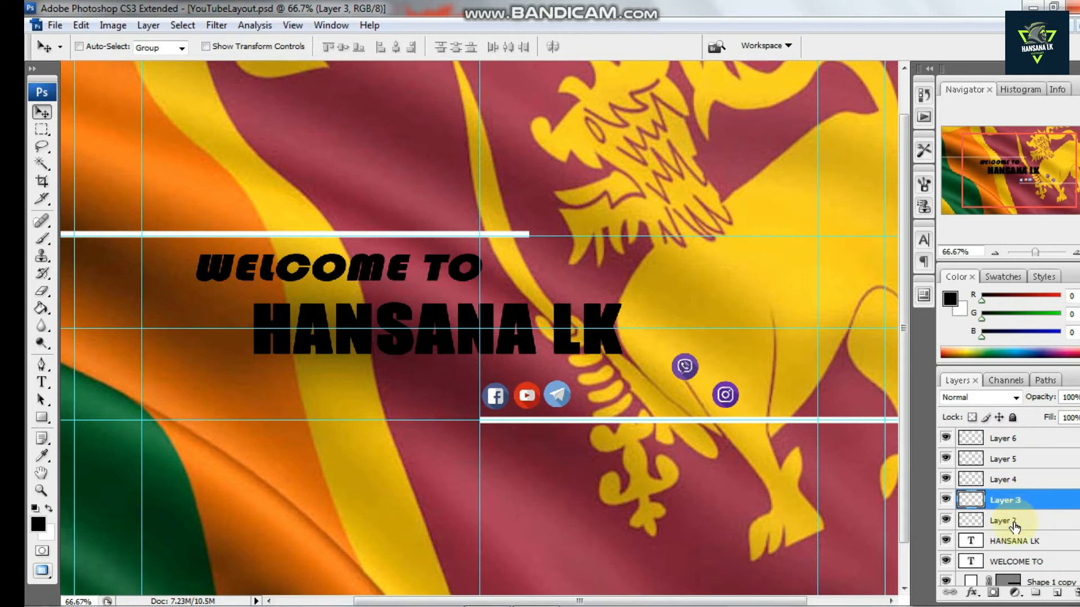
left_click(1014, 522)
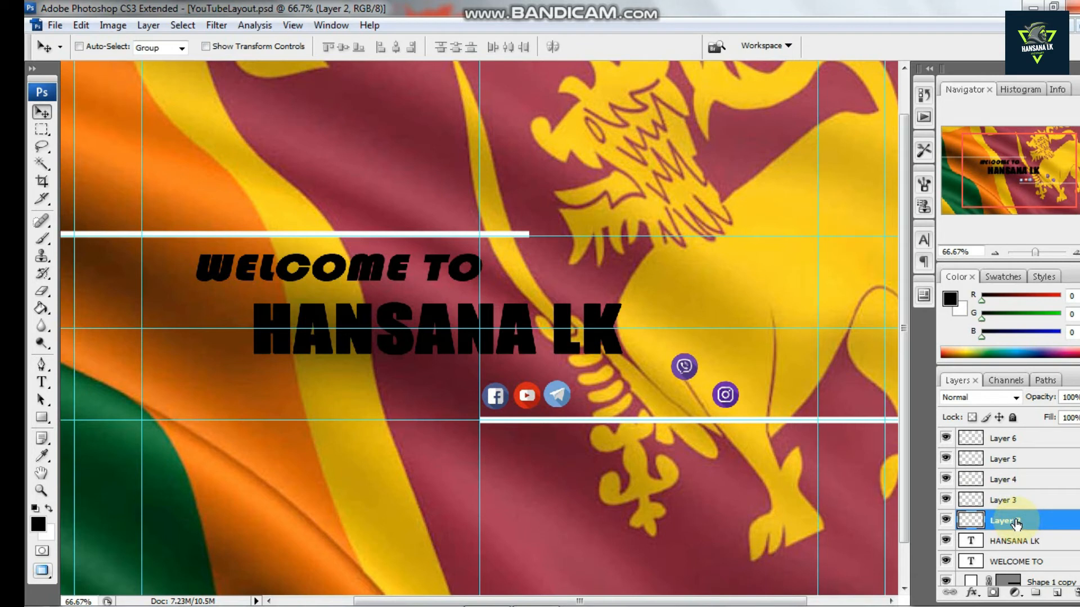
left_click(1013, 465)
key("Left")
key("Left")
key("Left")
key("Left")
key("Left")
key("Left")
key("Left")
key("Left")
key("Left")
key("Left")
key("Left")
key("Left")
key("Left")
key("Left")
key("Left")
key("Left")
key("Left")
key("Left")
key("Left")
key("Left")
key("Left")
key("Left")
key("Left")
key("Left")
key("Left")
key("Left")
key("Left")
key("Left")
key("Left")
key("Left")
key("Left")
key("Left")
key("Left")
key("Left")
key("Left")
key("Left")
key("Left")
key("Left")
key("Left")
key("Left")
key("Left")
key("Left")
key("Left")
key("Left")
key("Left")
key("Left")
key("Left")
key("Left")
key("Left")
key("Left")
key("Left")
key("Left")
key("Left")
key("Left")
key("Left")
key("Left")
key("Left")
key("Left")
key("Left")
key("Left")
key("shift+Left")
key("shift+Left")
key("shift+Left")
key("shift+Left")
key("shift+Left")
key("shift+Left")
key("shift+Left")
key("shift+Left")
key("shift+Left")
key("shift+Left")
key("shift+Left")
key("shift+Left")
key("shift+Left")
key("shift+Left")
key("shift+Left")
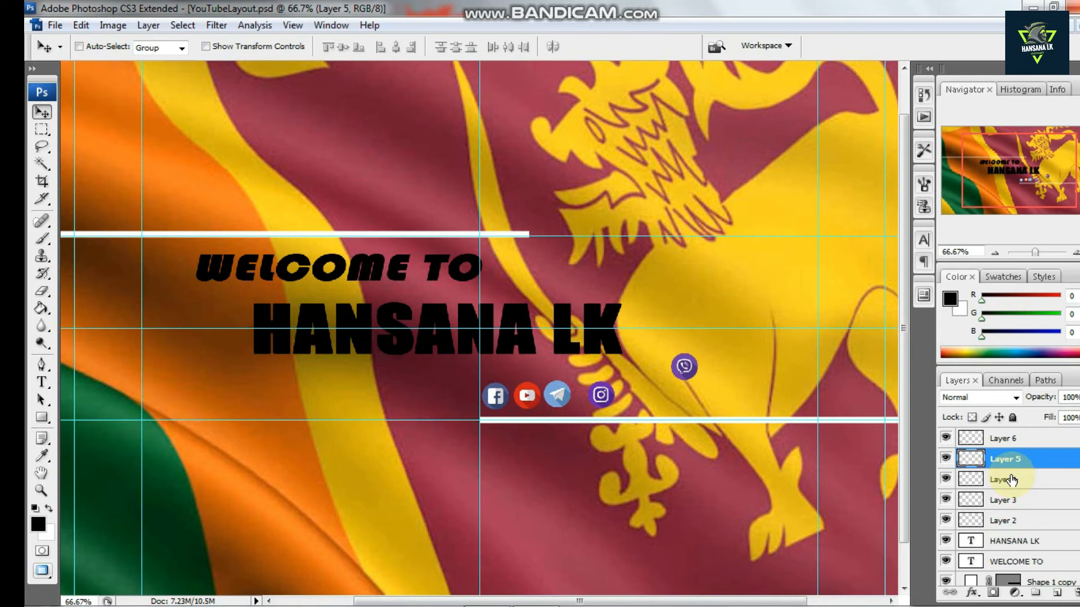
key("shift+Left")
key("shift+Left")
key("shift+Left")
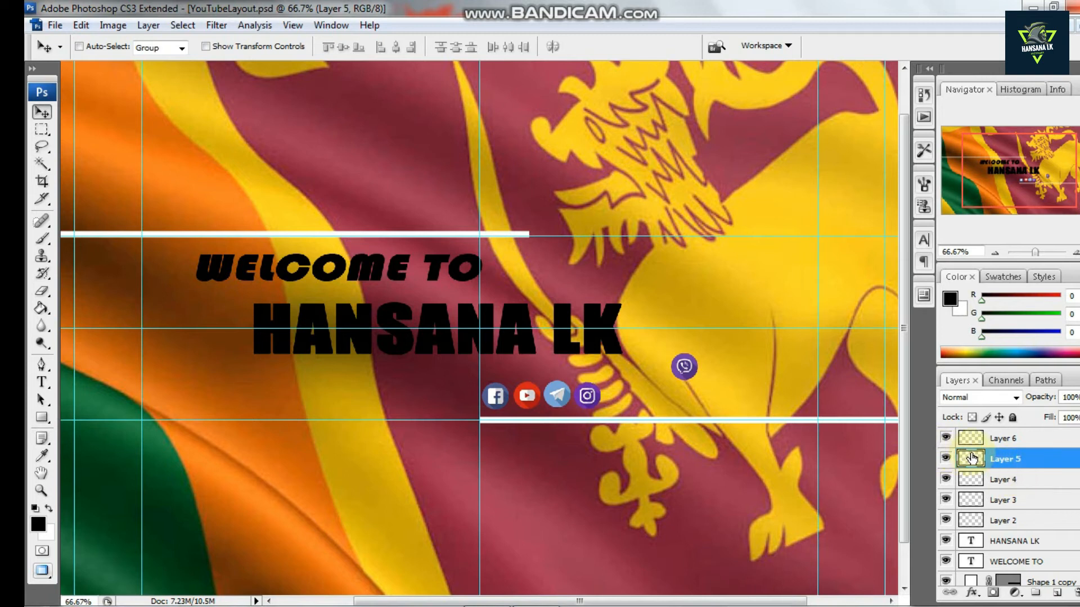
Delete the viber icon layer from the layout
left_click(946, 438)
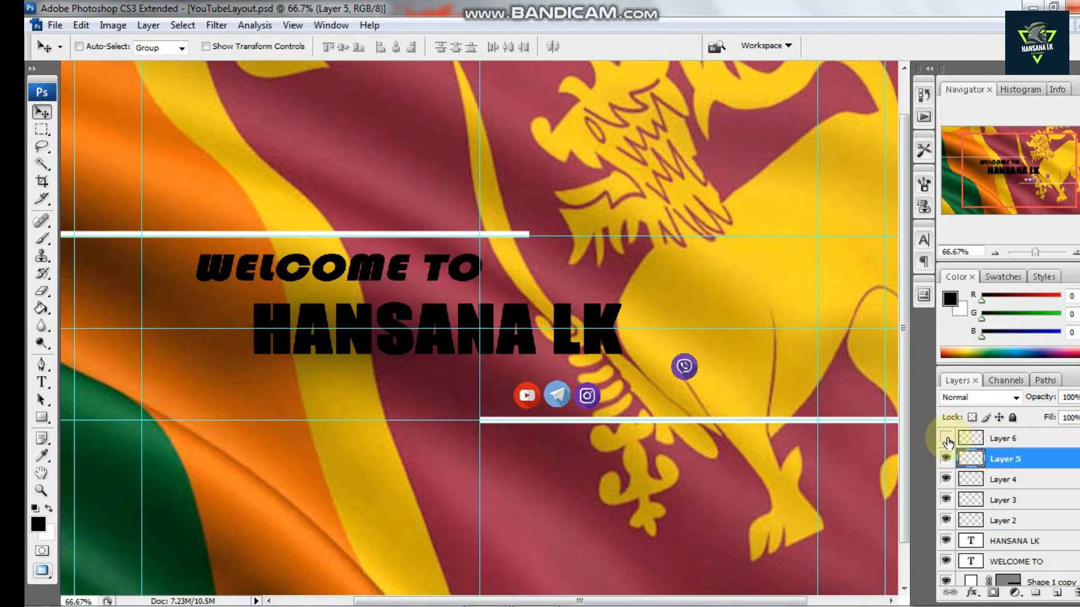
left_click(945, 438)
left_click(946, 458)
left_click(946, 458)
left_click(946, 479)
left_click(945, 479)
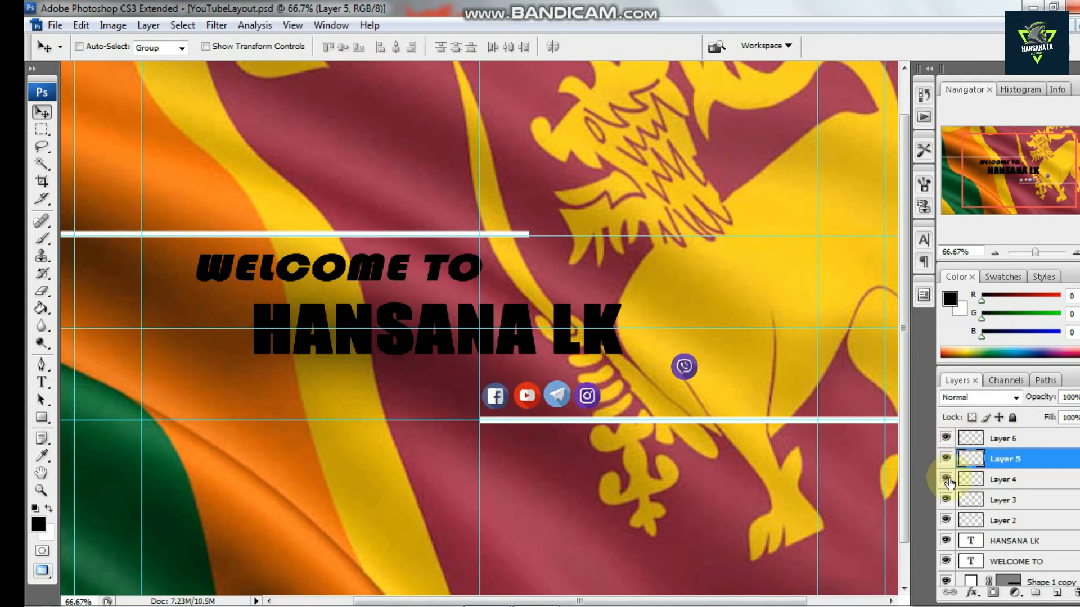
left_click(995, 481)
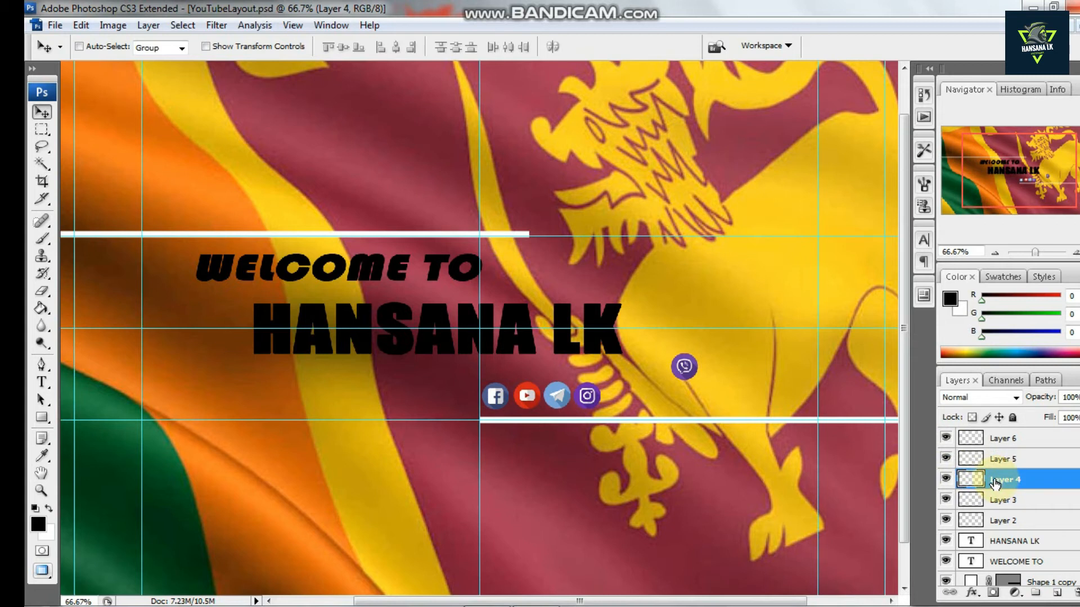
left_click(945, 500)
left_click(946, 500)
left_click(946, 520)
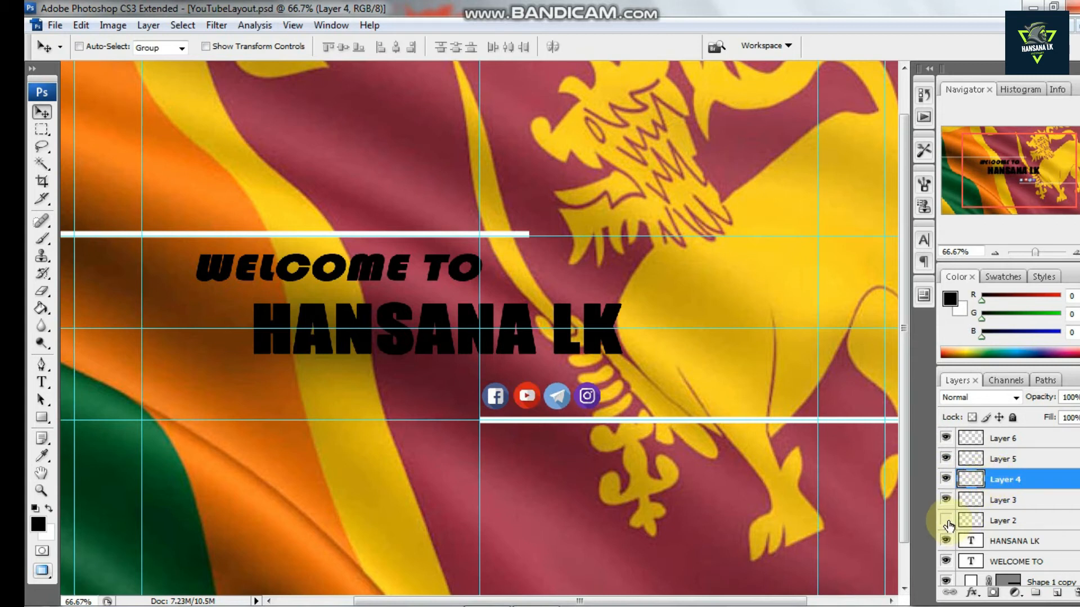
left_click_drag(999, 528, 1074, 593)
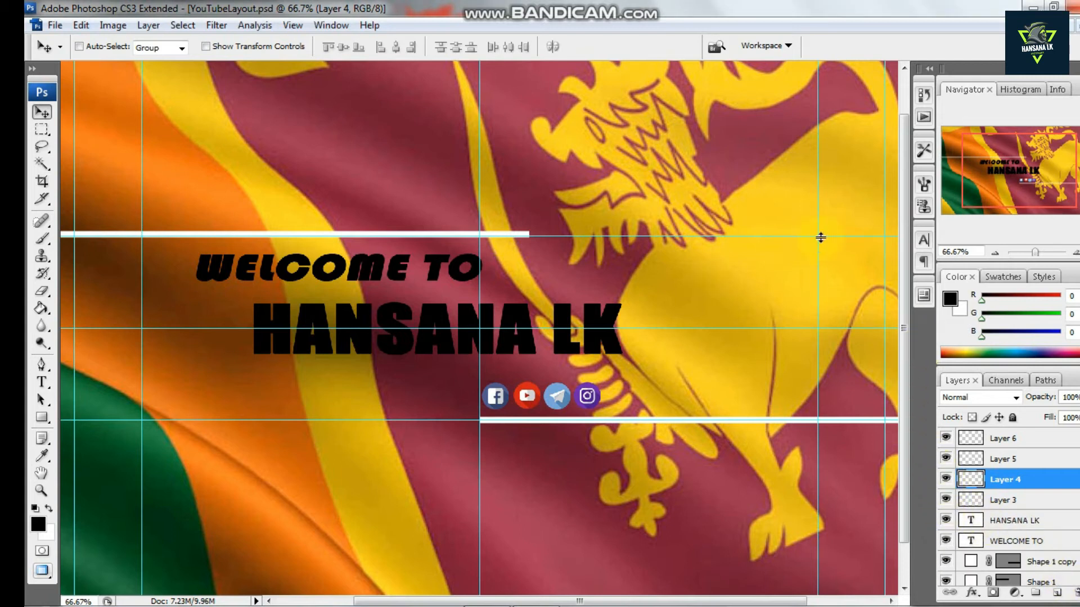
Add the text "BE SOCIAL WITH US" above the upper line with the Type tool
left_click(41, 382)
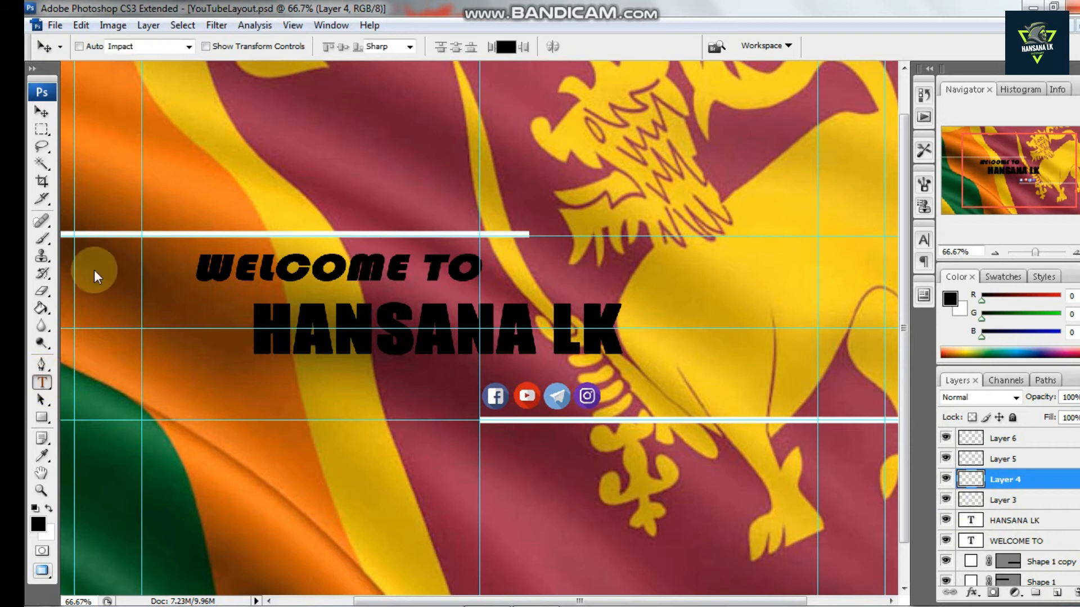
left_click(200, 173)
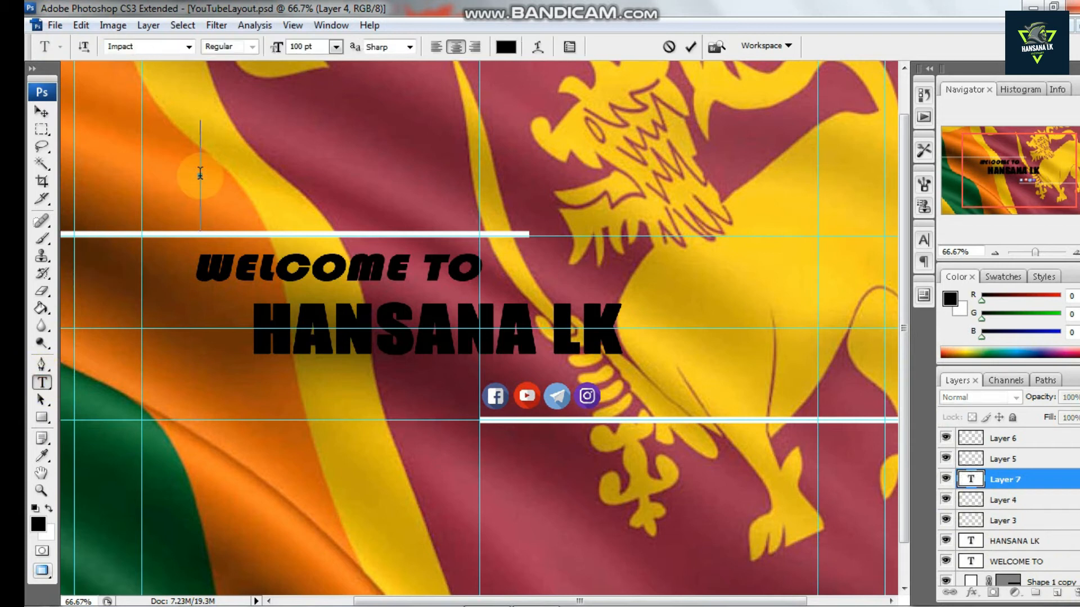
type("BE SO")
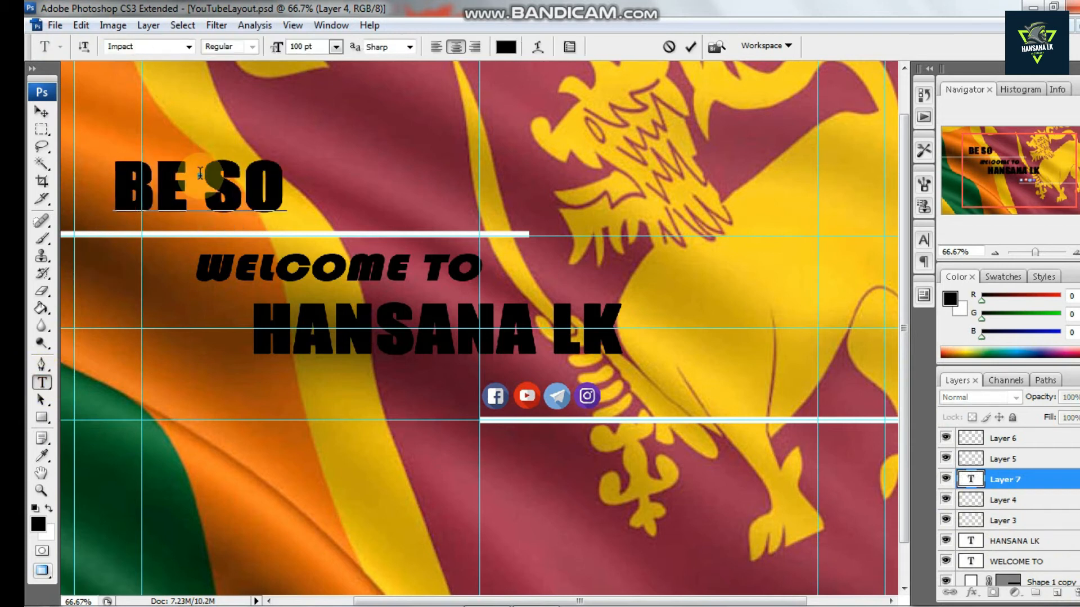
type("CI")
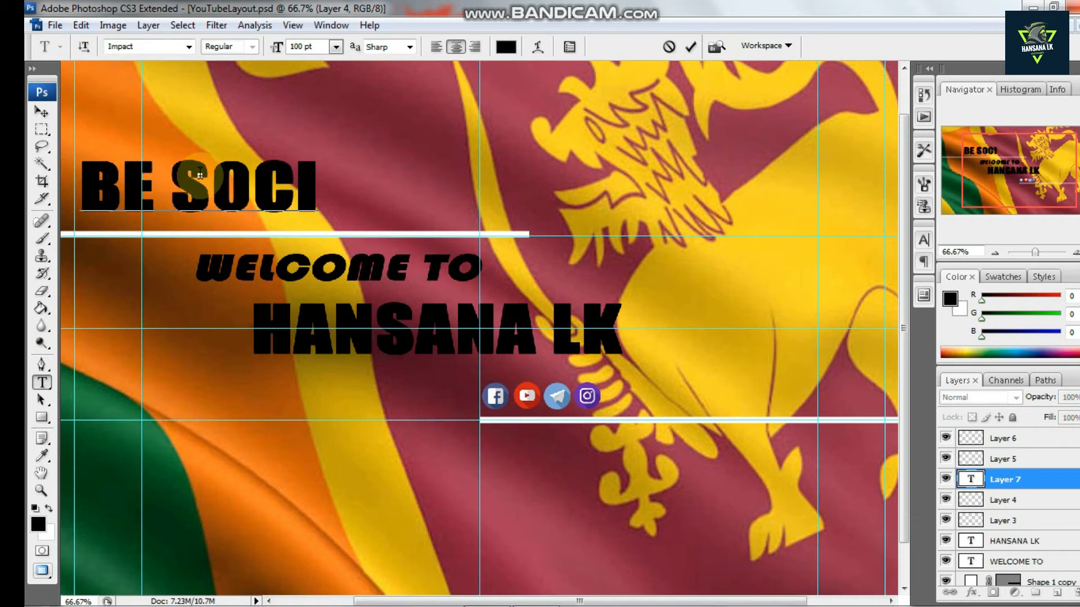
type("AL")
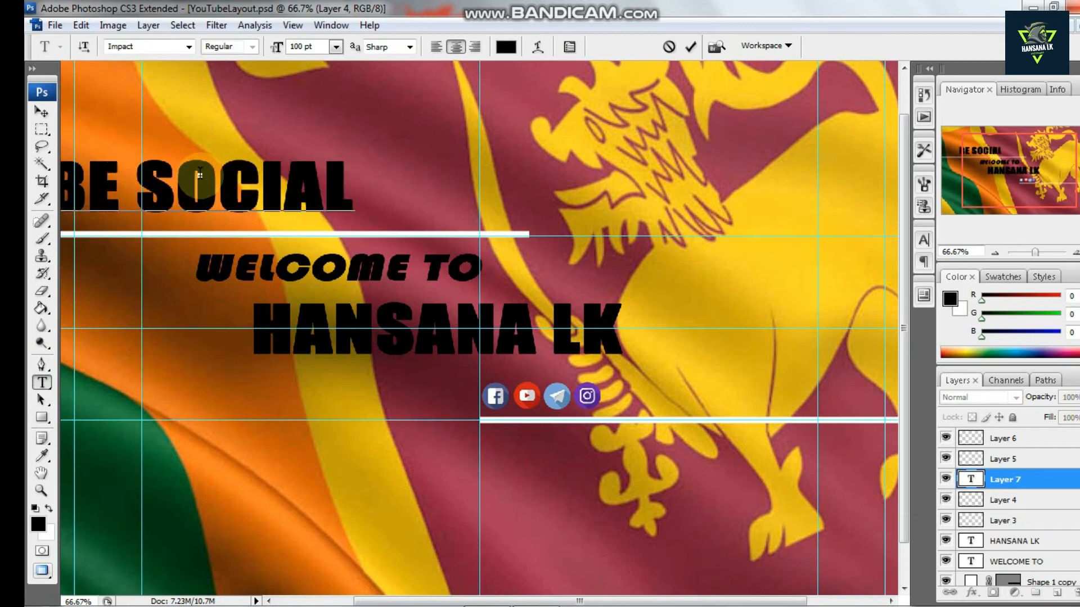
type(" WITH")
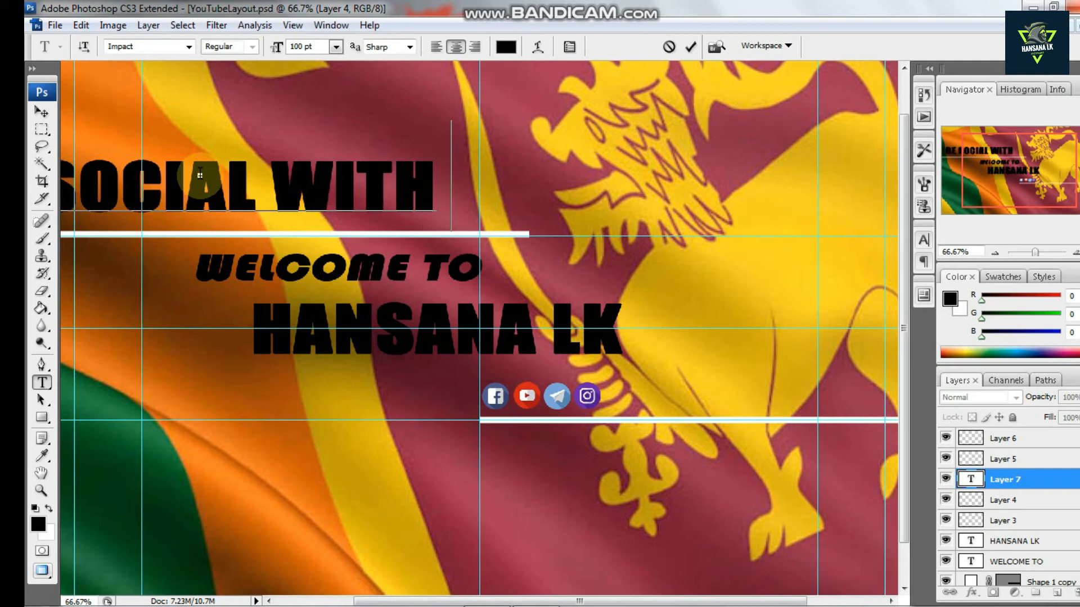
type(" US")
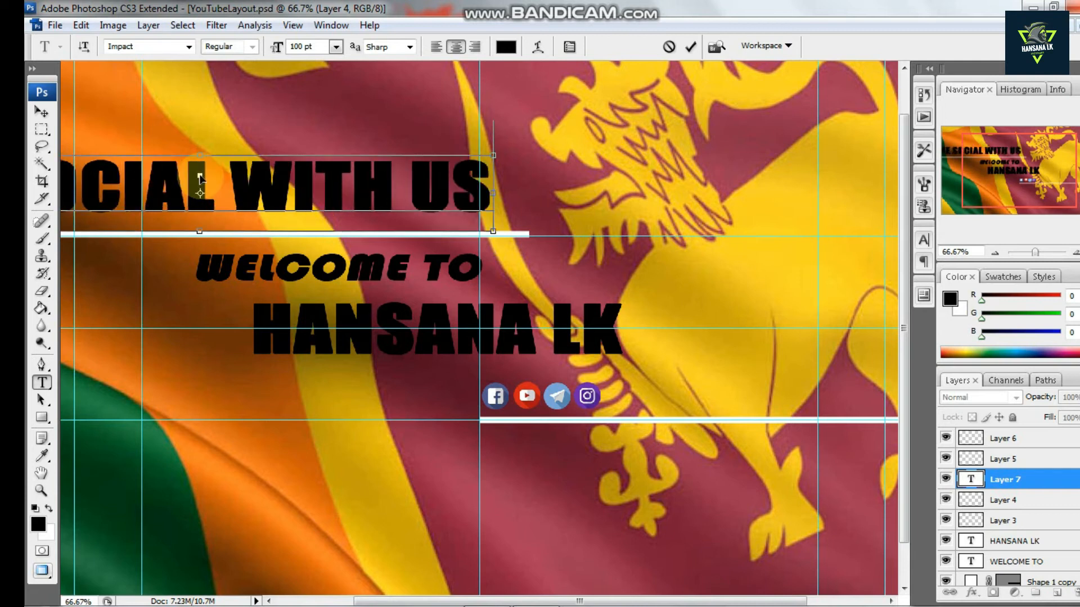
Try out several different fonts on the selected BE SOCIAL WITH US heading text
key("ctrl+a")
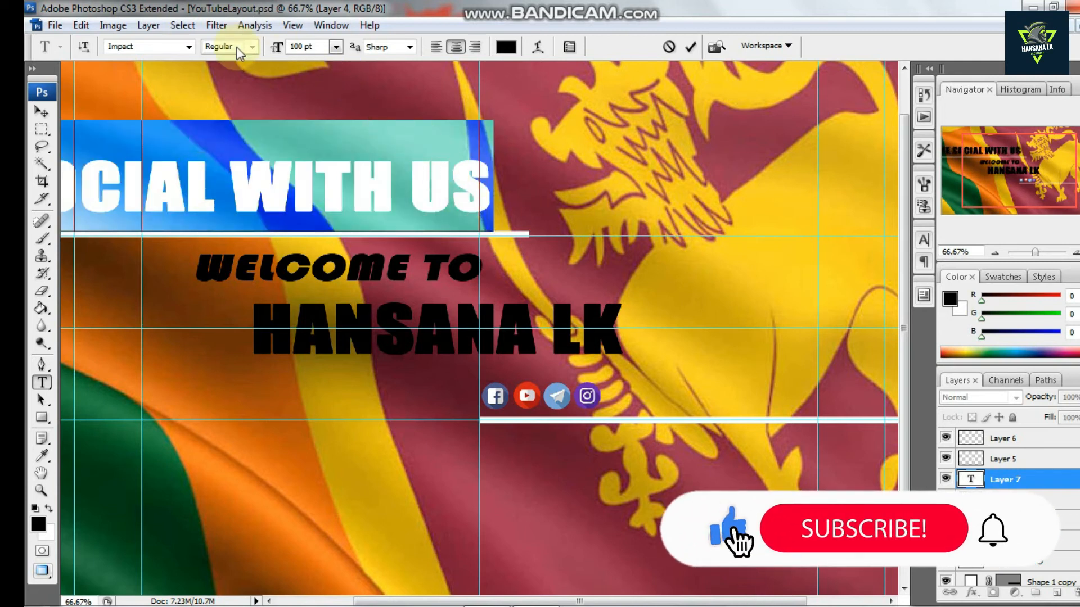
left_click(188, 46)
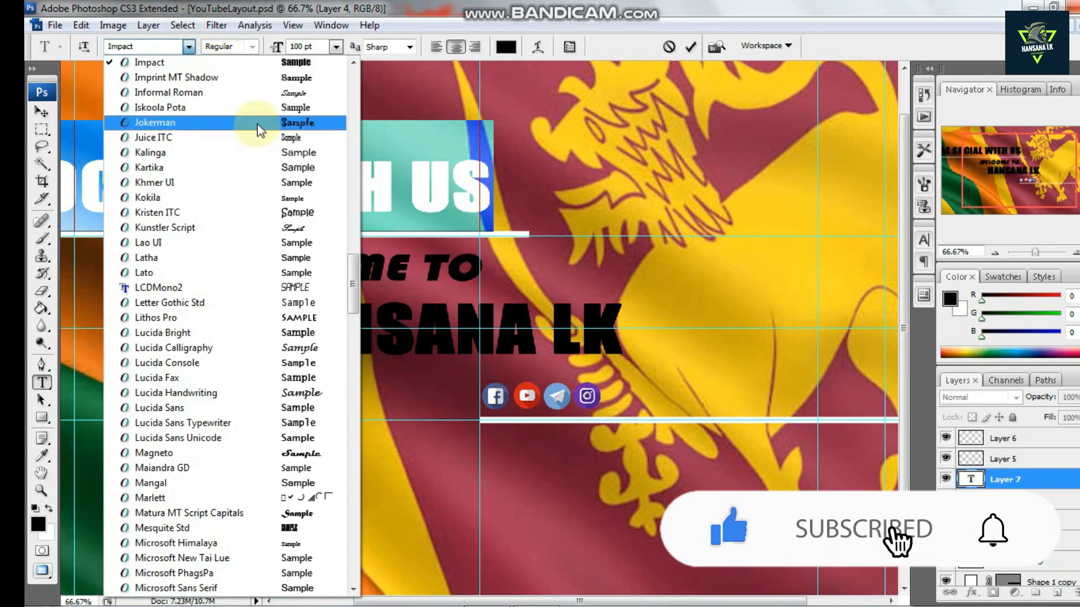
scroll(260, 130, "up", 1)
left_click_drag(352, 265, 347, 89)
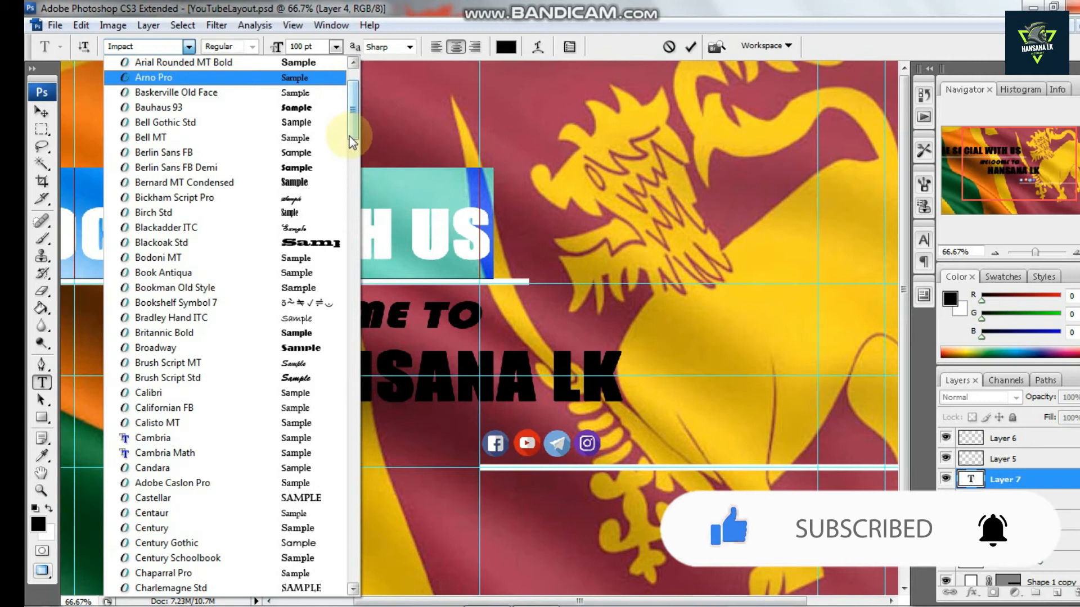
left_click(303, 188)
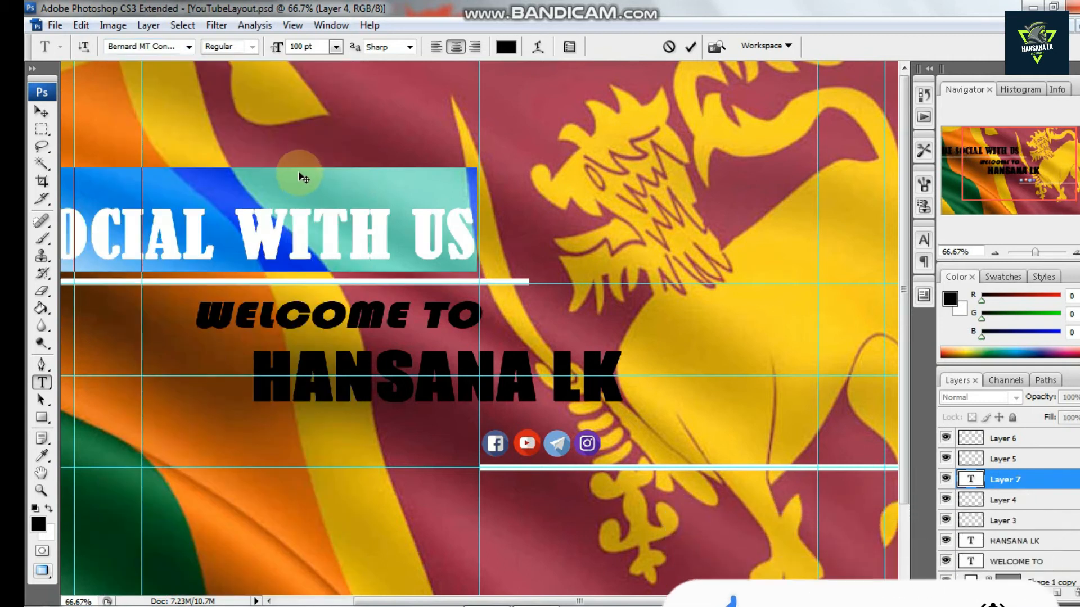
left_click(190, 47)
scroll(315, 169, "up", 5)
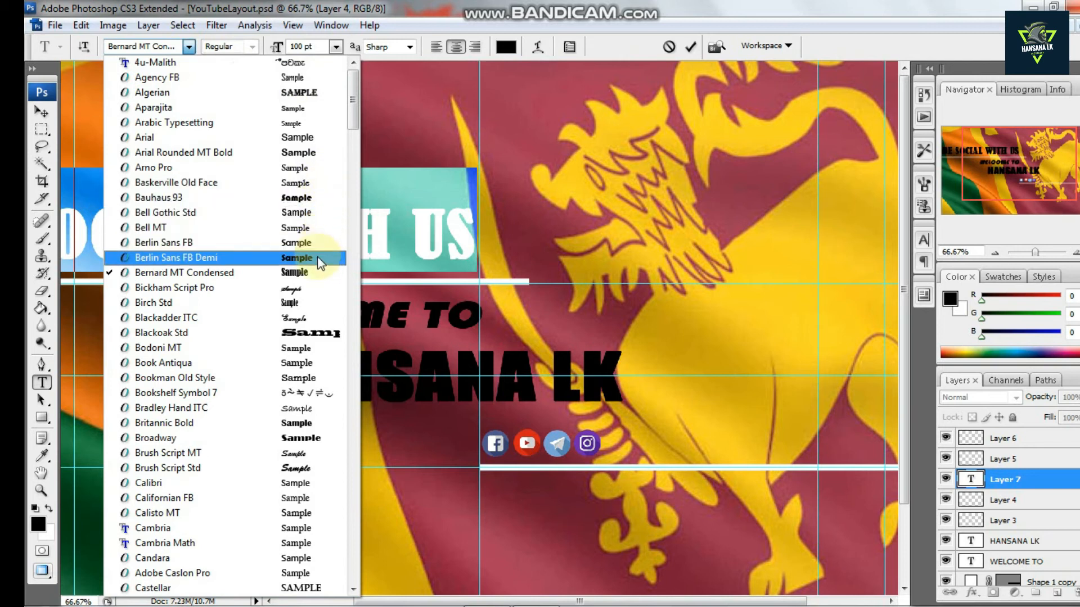
scroll(318, 256, "down", 3)
scroll(321, 253, "down", 1)
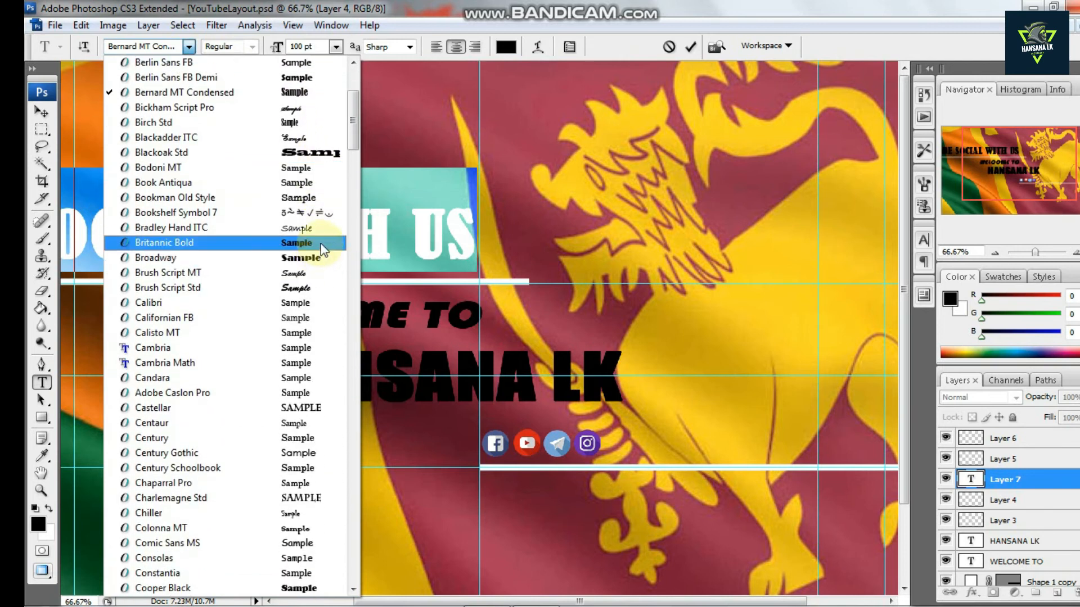
left_click(321, 244)
left_click(189, 47)
scroll(306, 144, "down", 8)
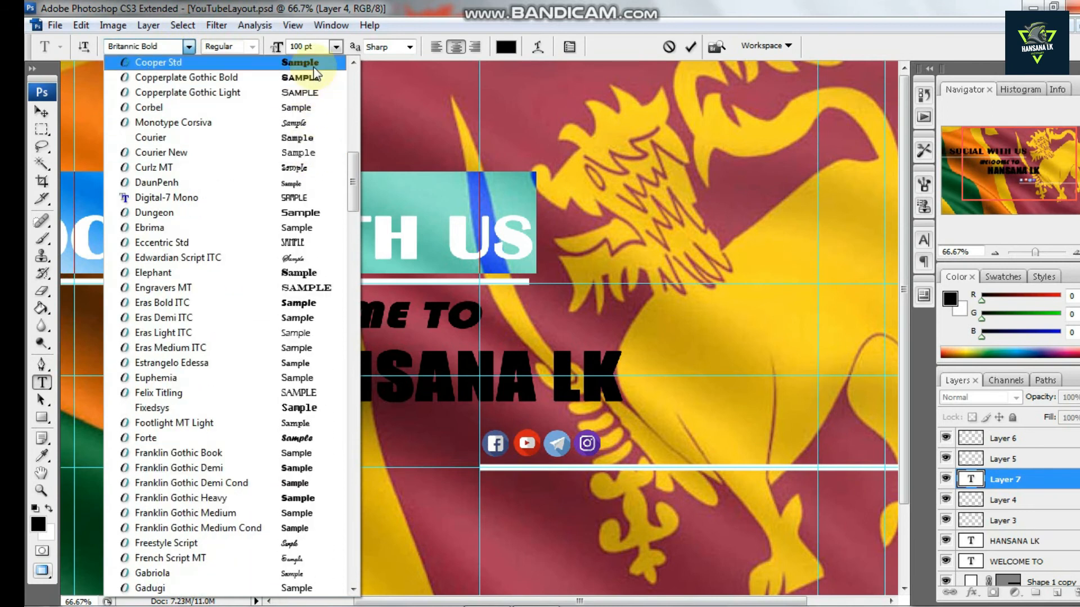
left_click(314, 66)
left_click(189, 48)
scroll(247, 118, "down", 5)
scroll(262, 76, "up", 3)
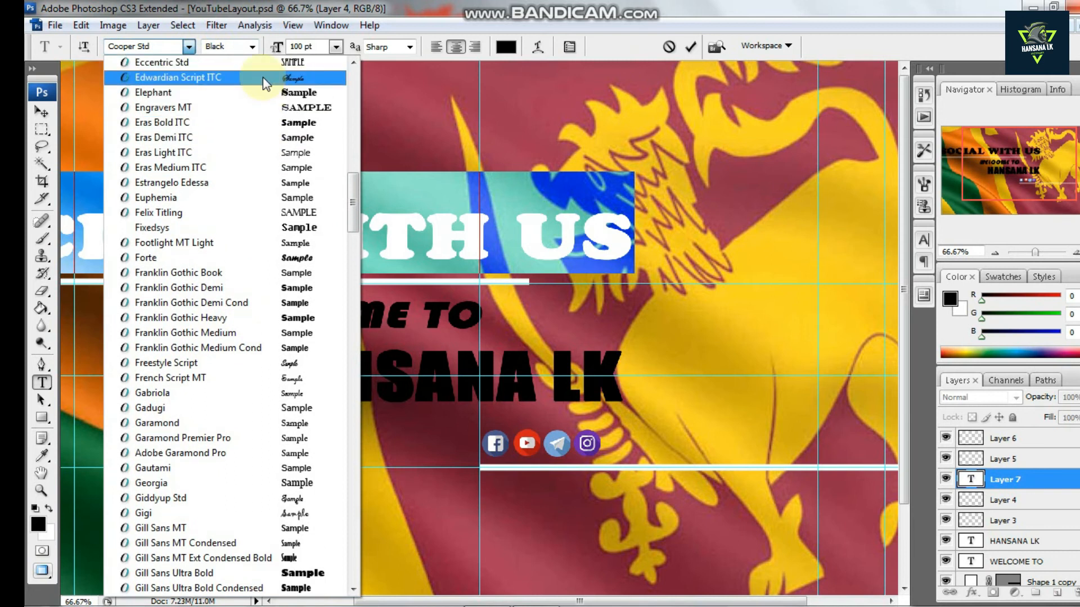
left_click(275, 138)
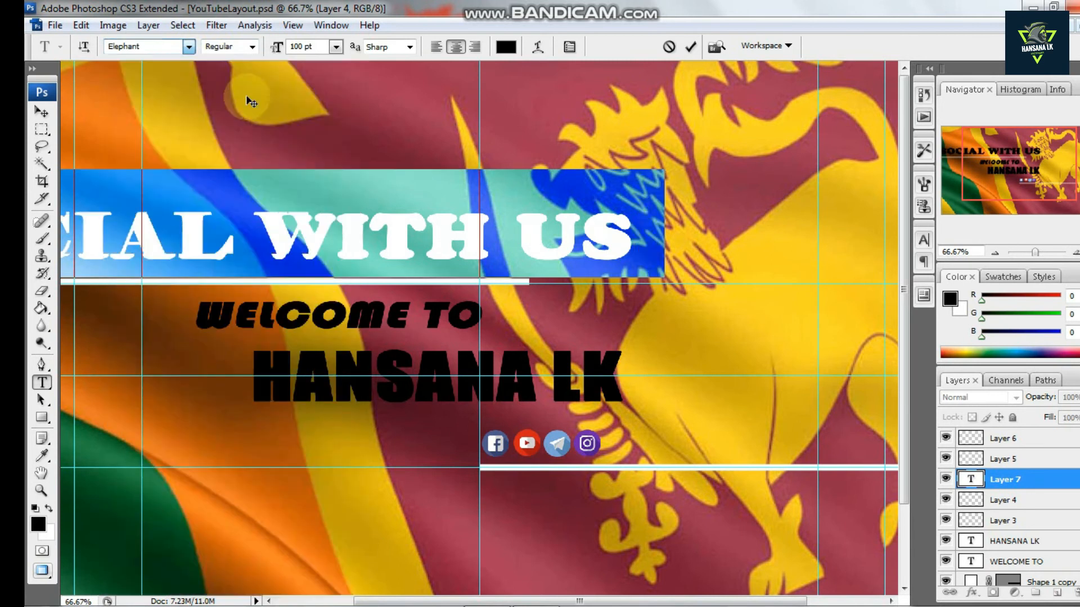
left_click(188, 46)
scroll(220, 83, "up", 1)
scroll(224, 82, "up", 1)
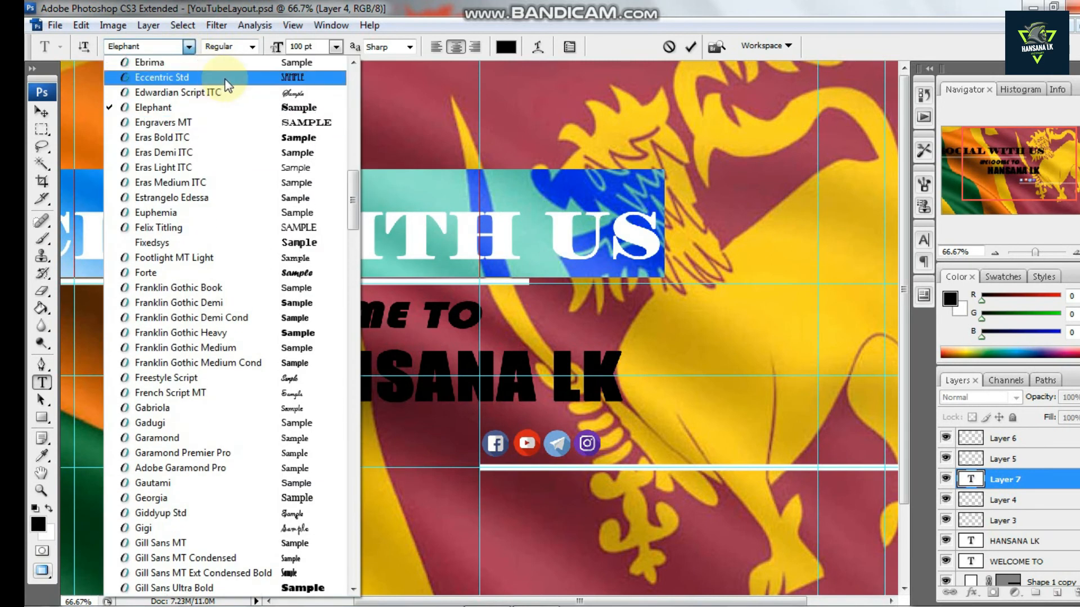
left_click(232, 77)
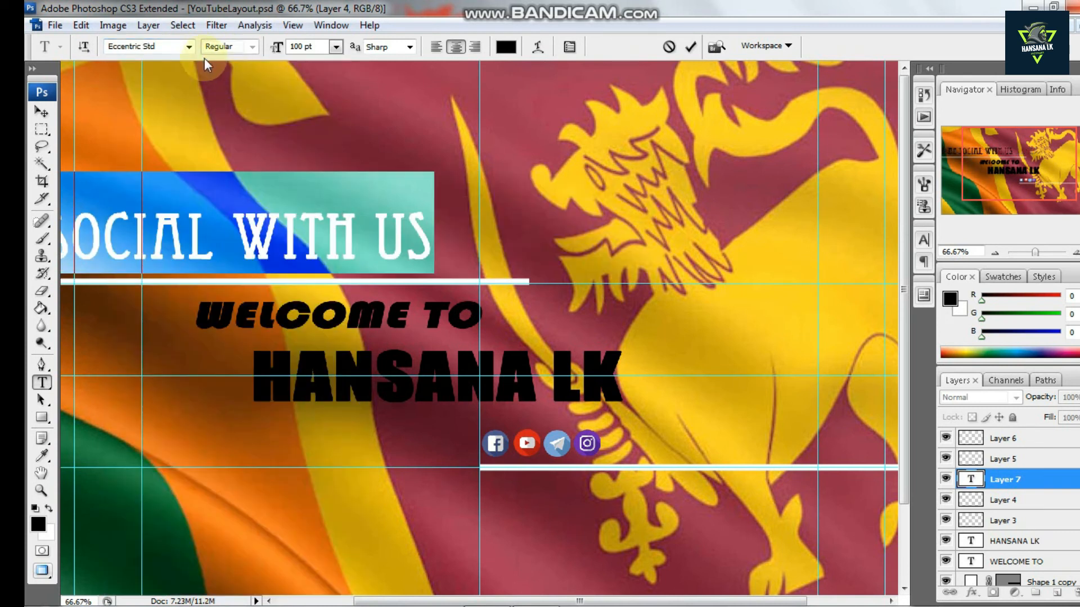
left_click(189, 46)
scroll(234, 101, "down", 5)
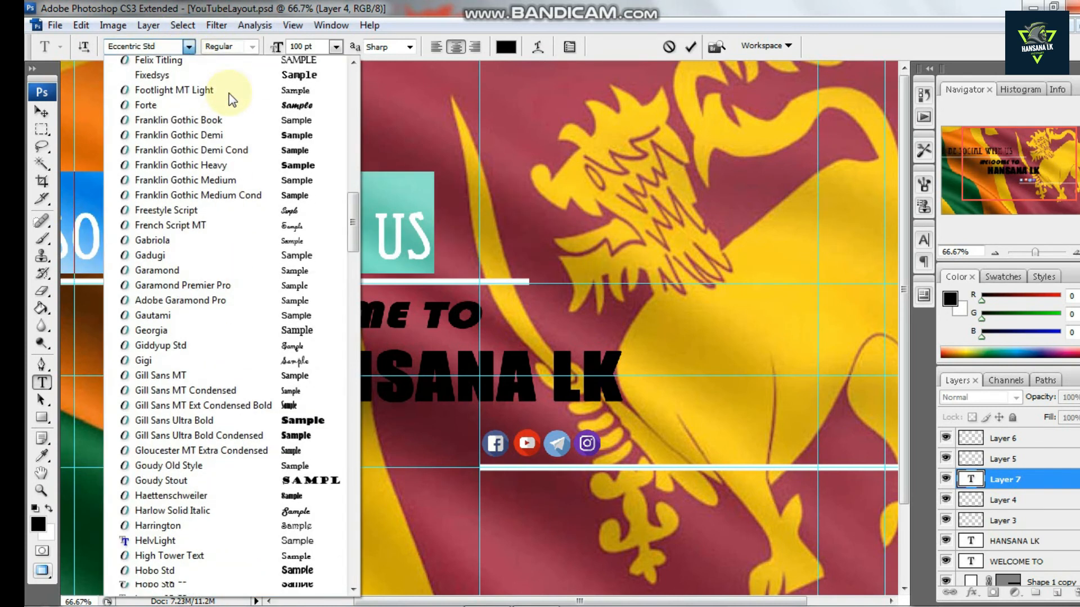
scroll(234, 101, "down", 1)
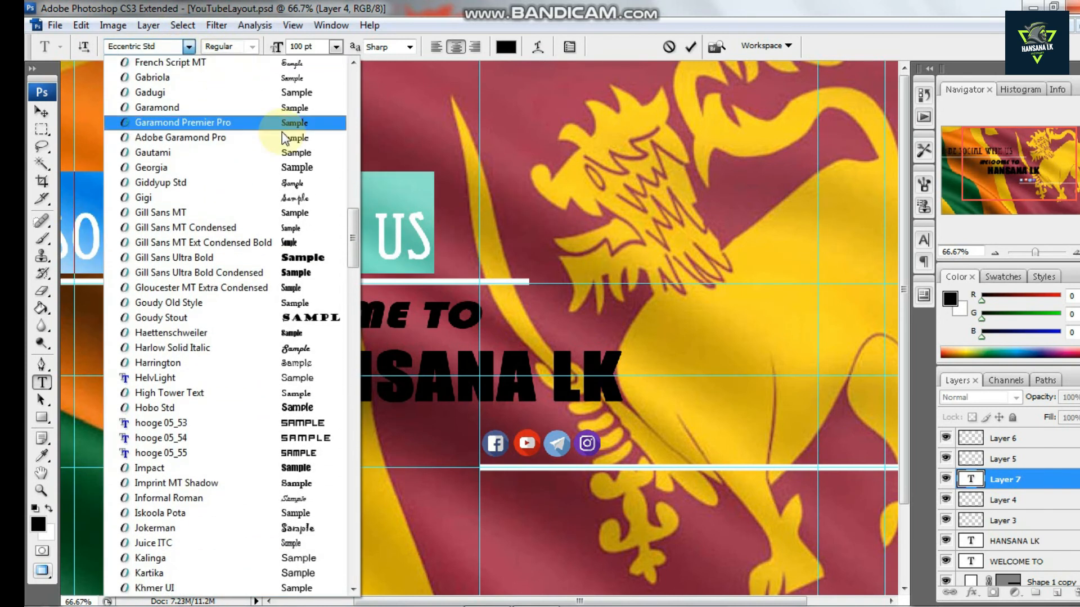
left_click(318, 258)
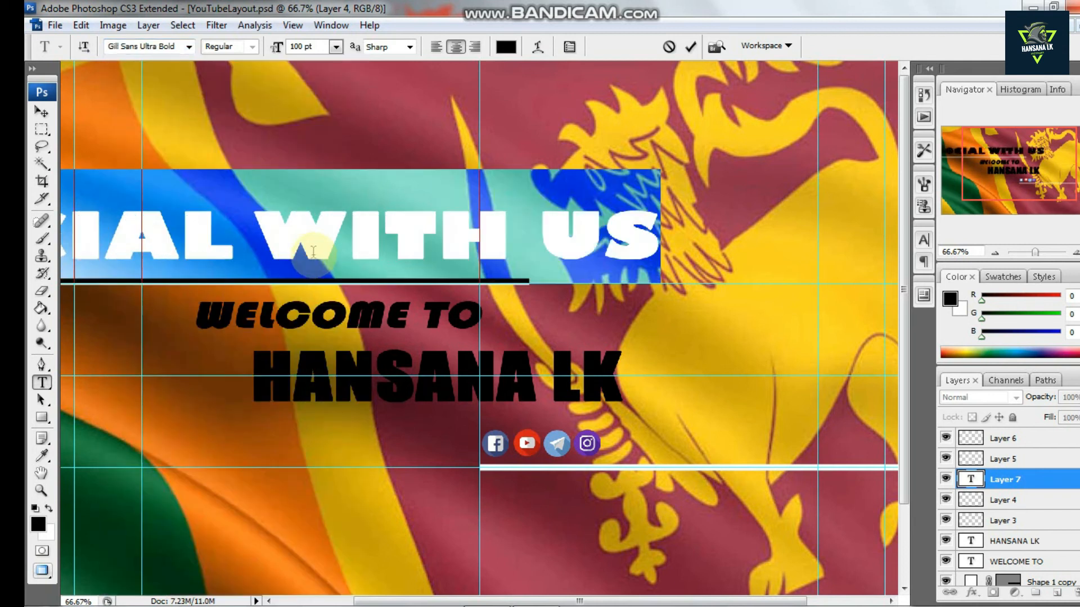
Select the whole heading text again and set its font to Impact
left_click(301, 232)
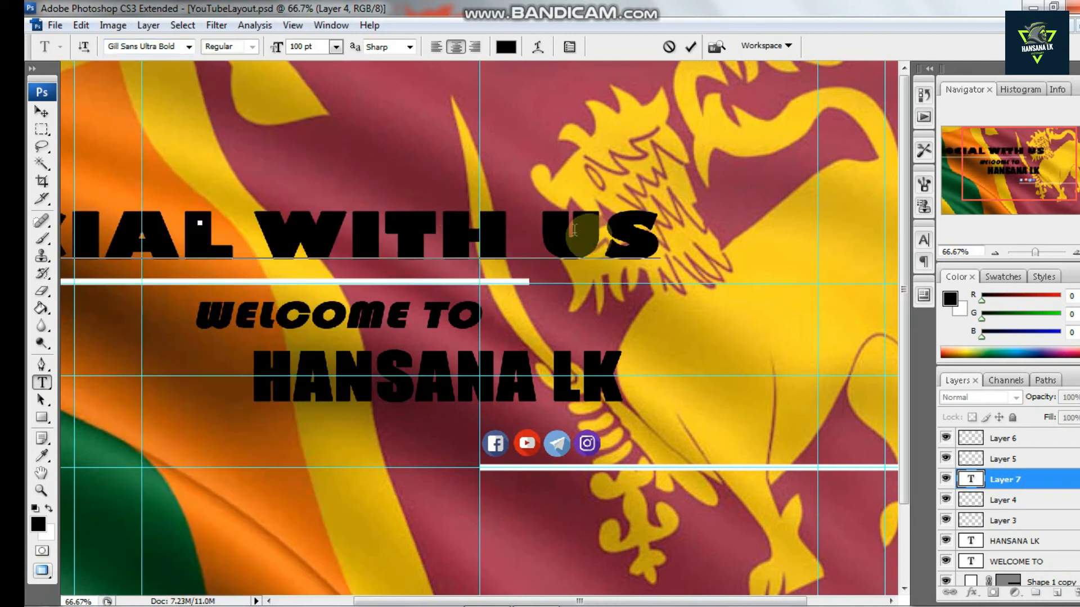
left_click_drag(646, 247, 259, 163)
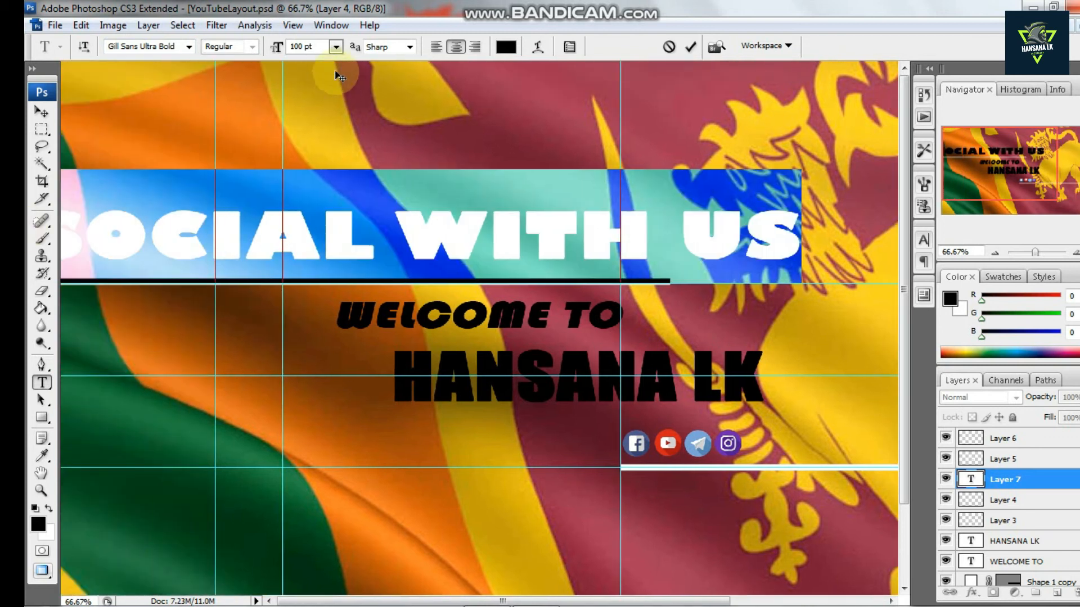
left_click(189, 46)
left_click(177, 61)
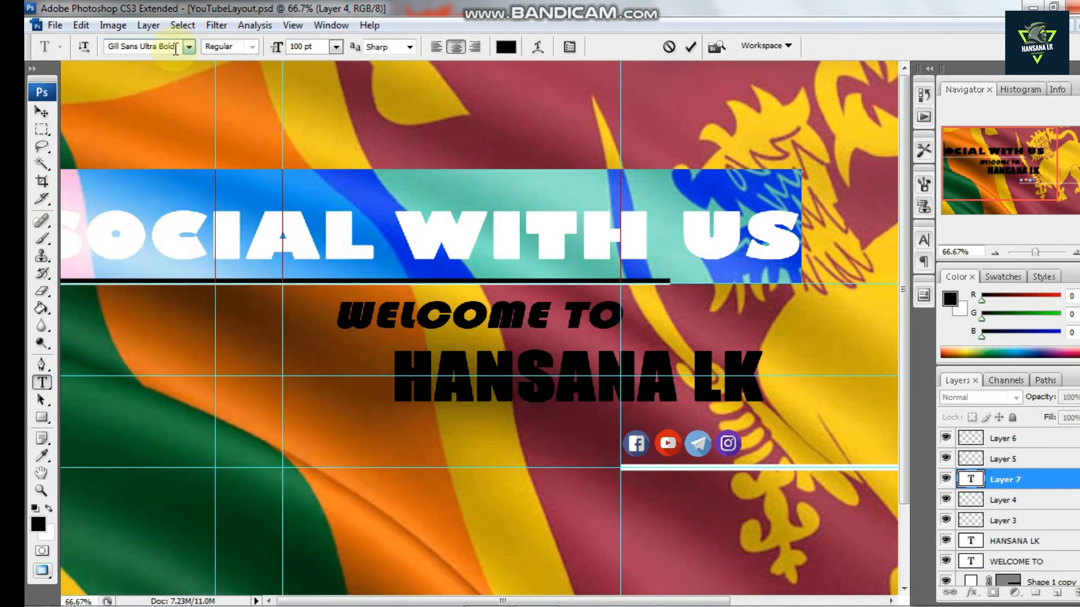
type("Impact")
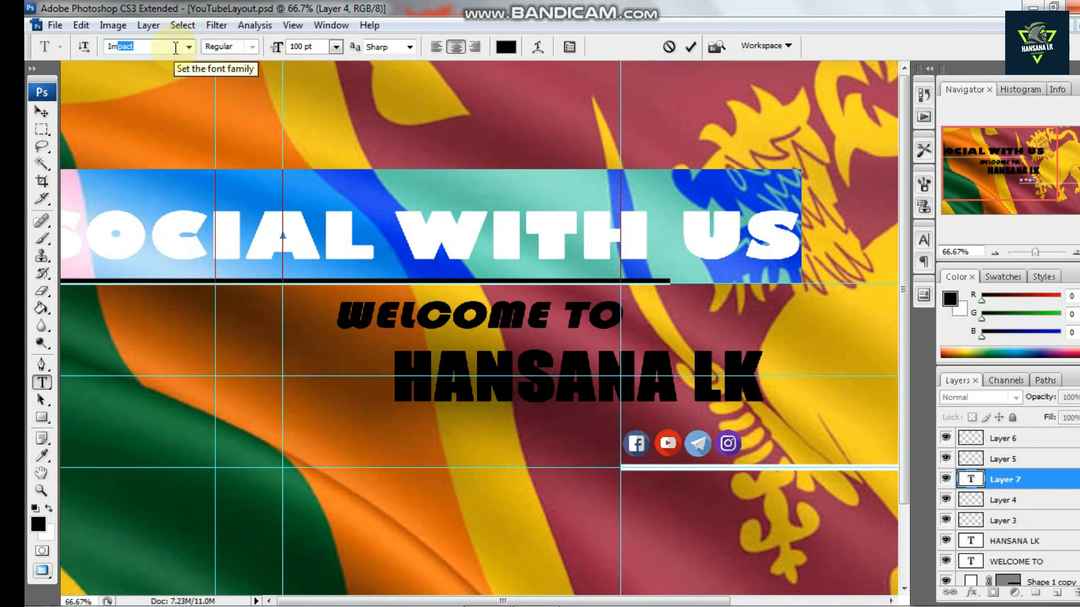
key("Return")
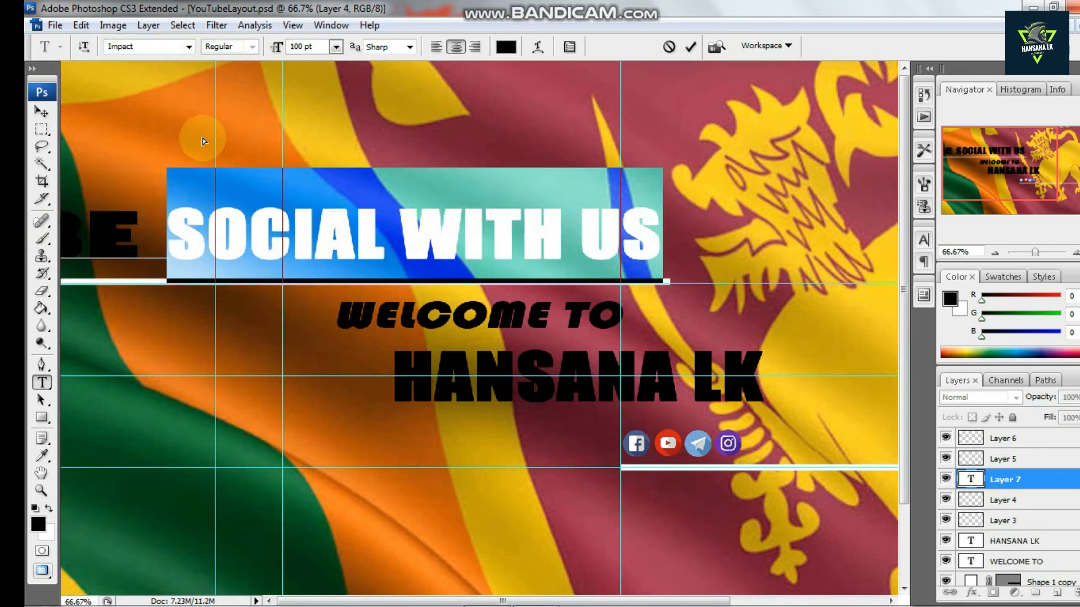
left_click_drag(203, 140, 389, 130)
left_click_drag(212, 217, 843, 159)
left_click(187, 48)
left_click(162, 48)
left_click(190, 47)
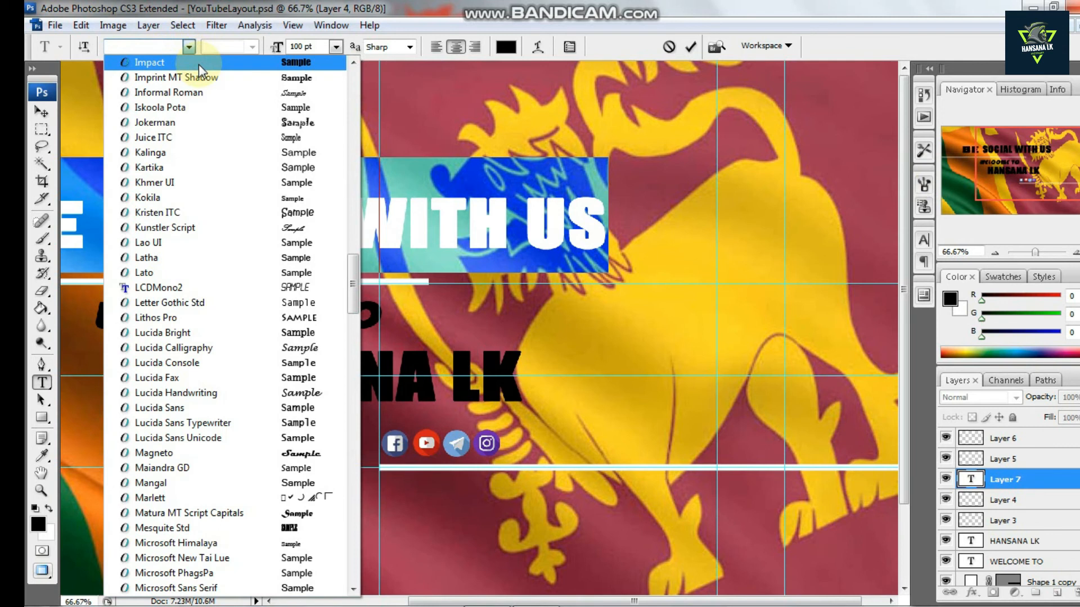
left_click(198, 63)
left_click(153, 214)
left_click_drag(262, 174, 488, 177)
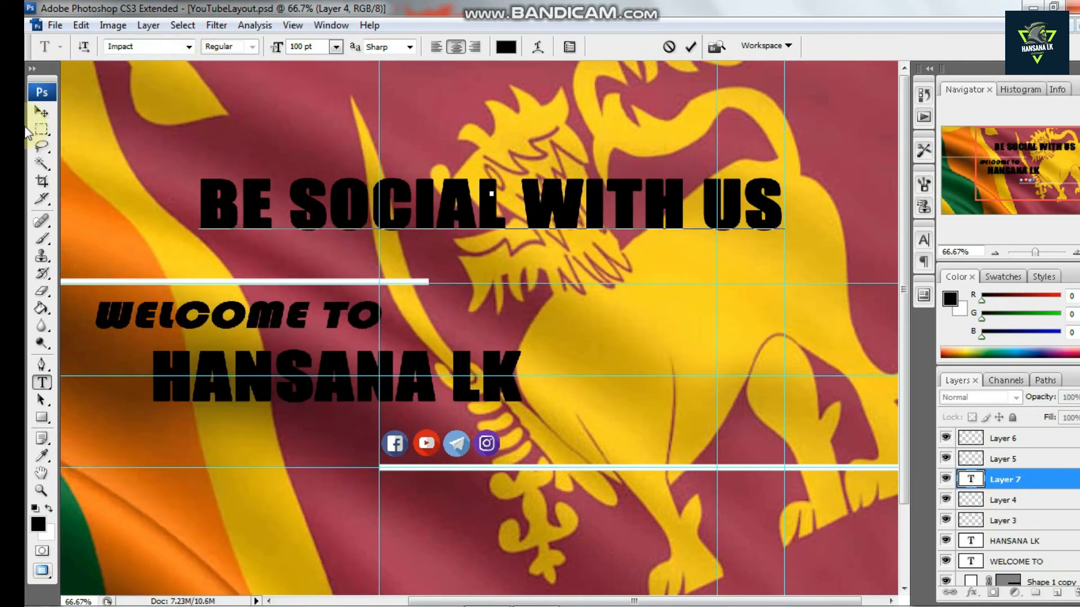
Scale the heading down to about 25.6% and place it beside the social media icons
left_click(43, 112)
key("ctrl+t")
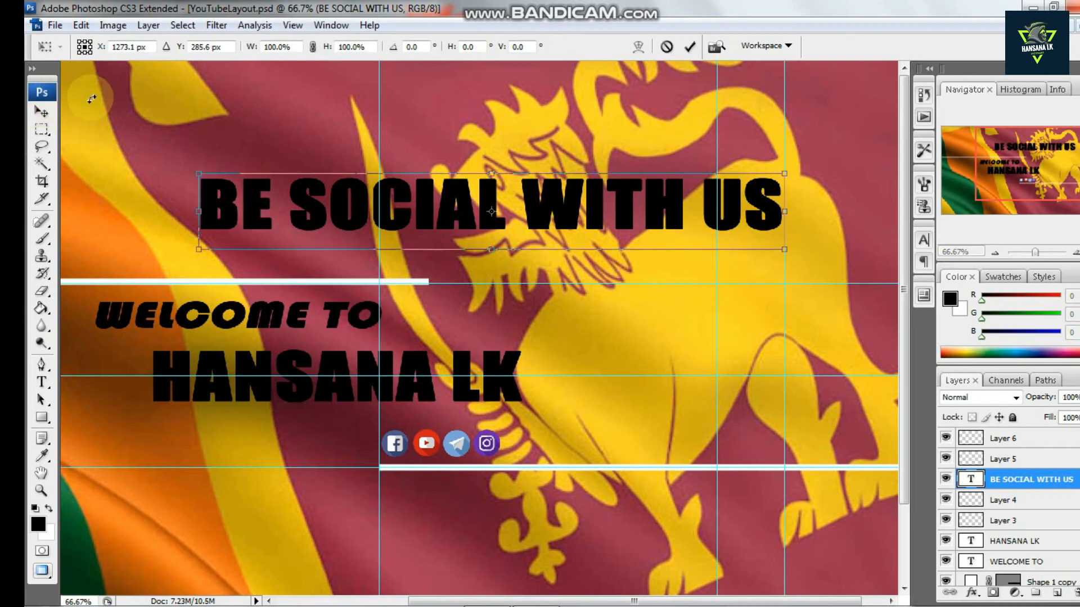
left_click_drag(785, 173, 608, 446)
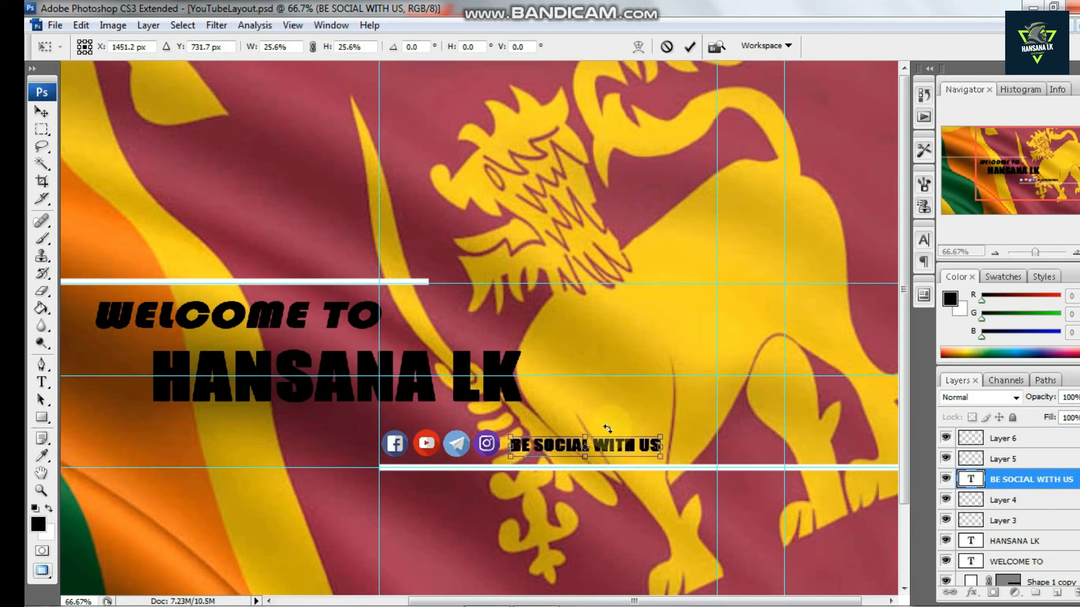
key("Return")
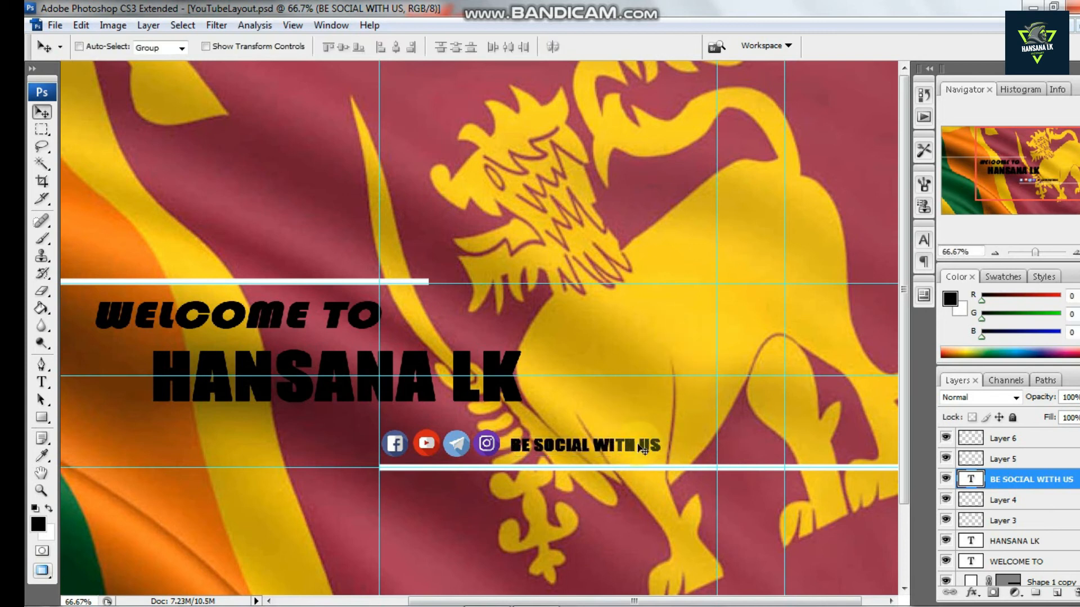
Nudge the BE SOCIAL WITH US heading further right along the icon row
key("shift+Right")
key("shift+Right")
key("shift+Right")
key("shift+Right")
key("shift+Right")
key("shift+Right")
key("shift+Right")
key("shift+Right")
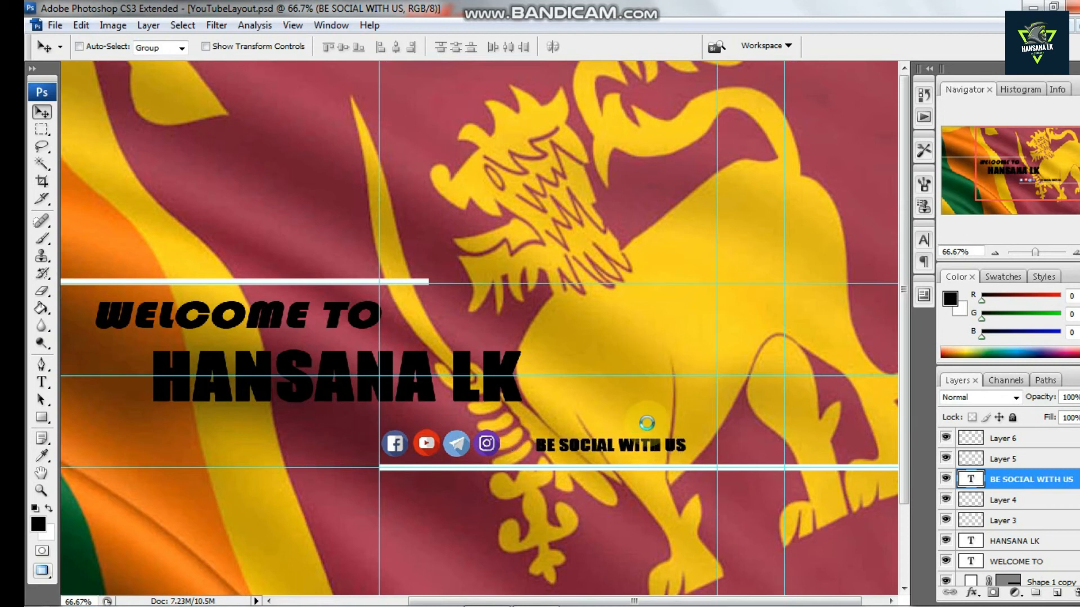
key("shift+Right")
key("shift+Right")
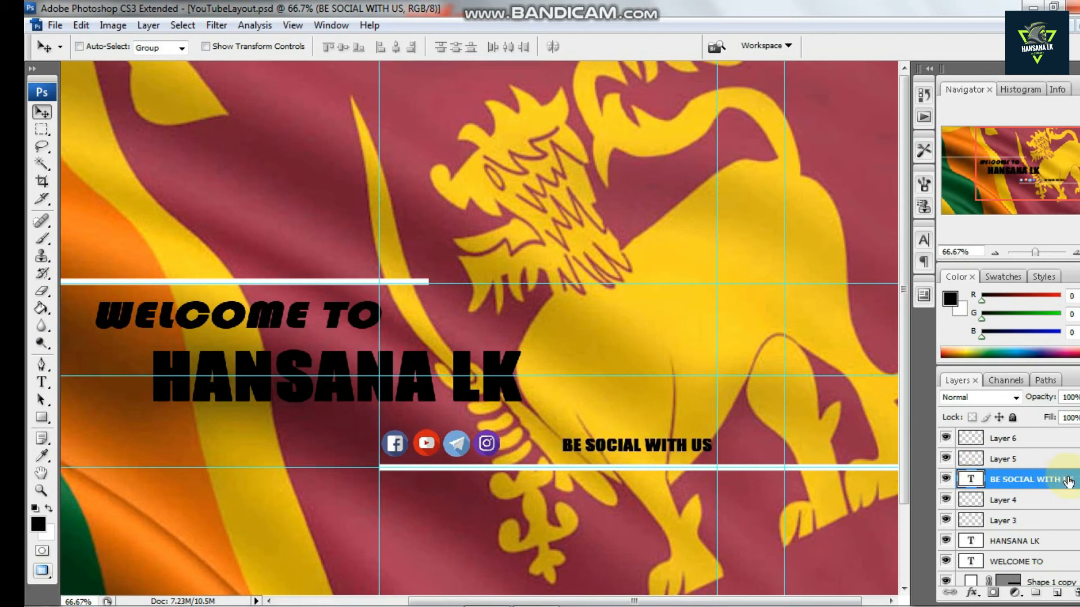
Select the four icon layers together and nudge them right, next to the heading
left_click(1012, 460)
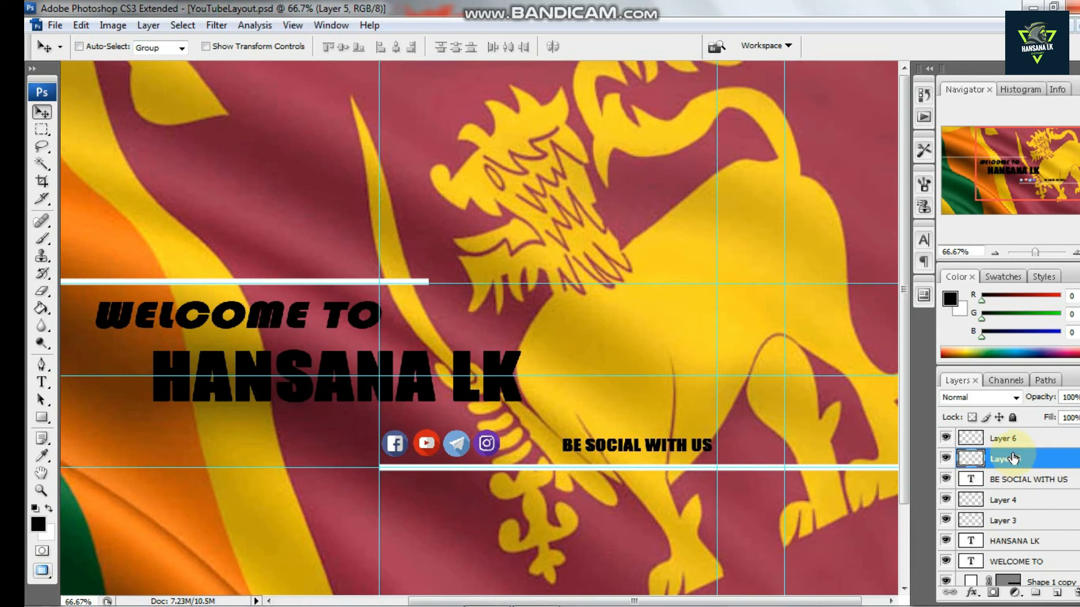
left_click(1008, 439, "ctrl")
left_click(1006, 499, "ctrl")
left_click(999, 522, "ctrl")
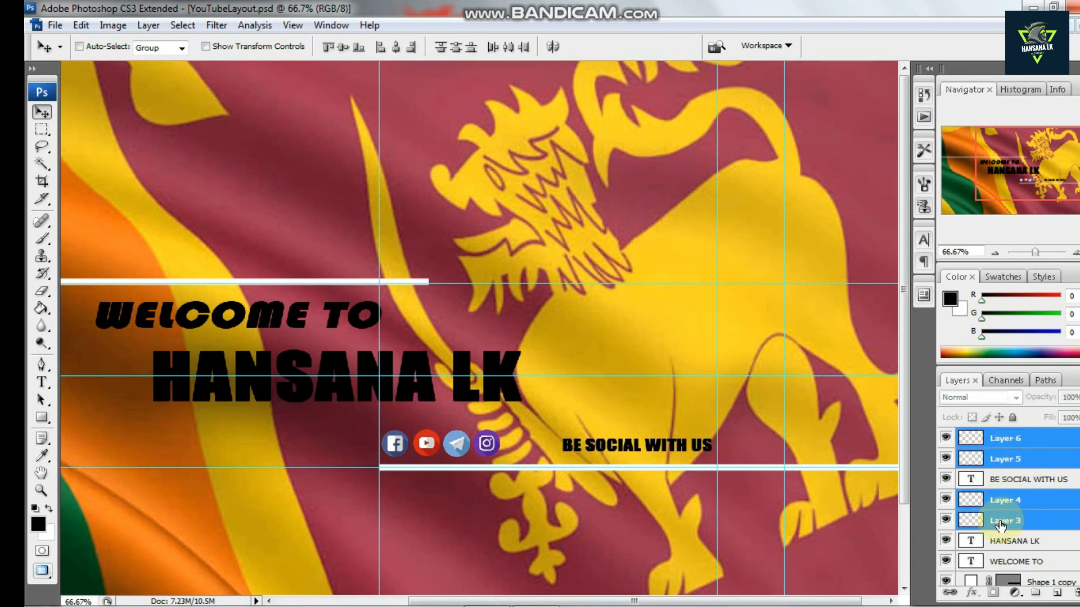
key("shift+Right")
key("shift+Right")
key("shift+Right")
key("shift+Right")
key("shift+Right")
key("shift+Right")
key("shift+Right")
key("shift+Right")
key("shift+Right")
key("shift+Right")
key("shift+Right")
key("shift+Right")
key("shift+Right")
key("shift+Right")
key("shift+Right")
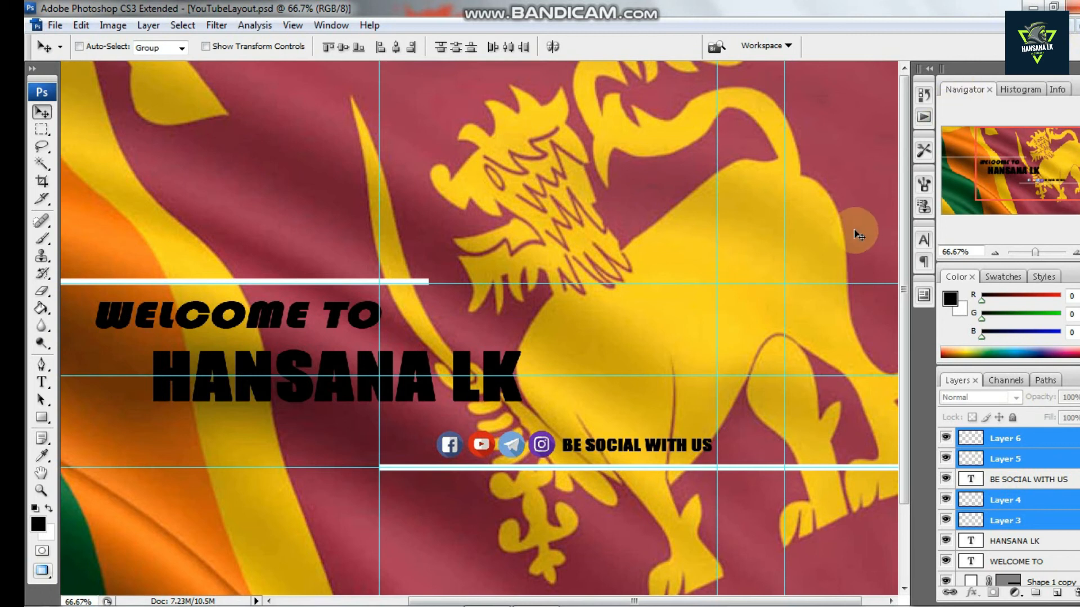
Zoom out and review the whole layout and its layer stack
key("ctrl+minus")
key("ctrl+minus")
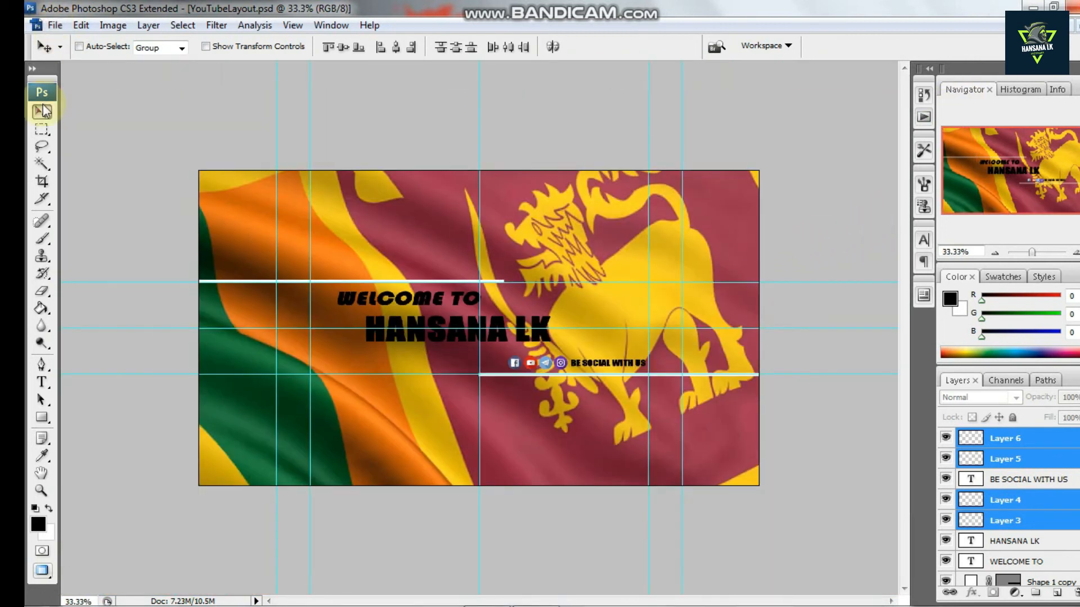
scroll(1016, 524, "down", 3)
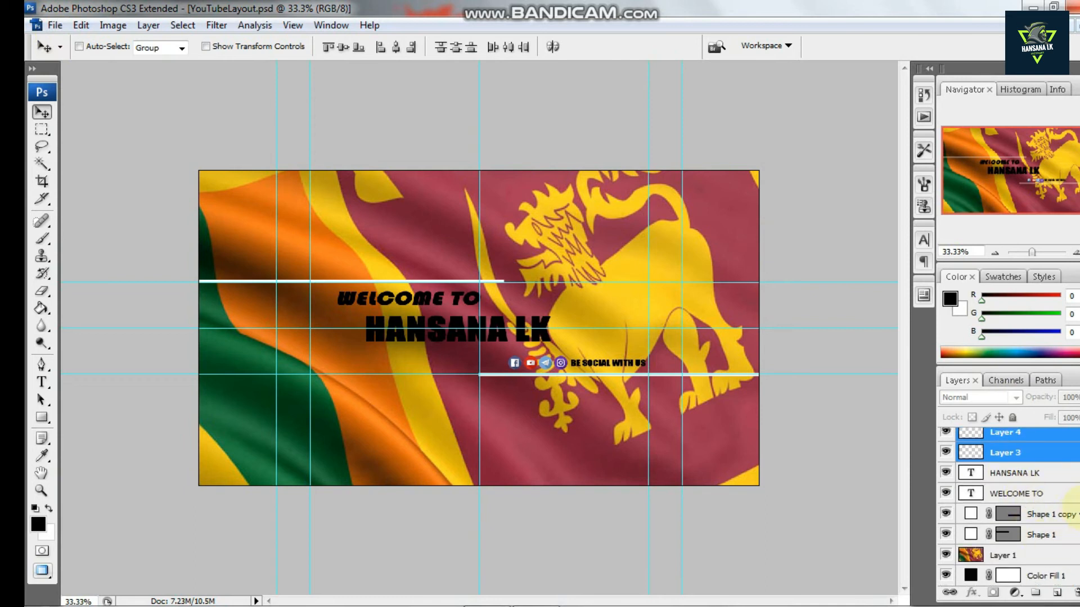
left_click(1057, 453)
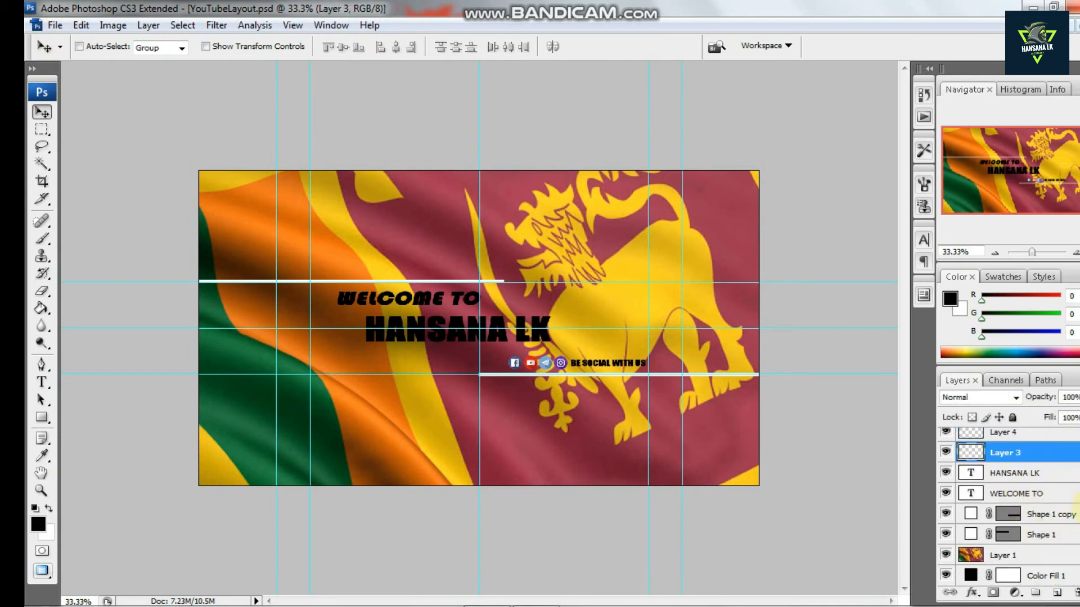
scroll(1057, 506, "up", 3)
left_click(1033, 443)
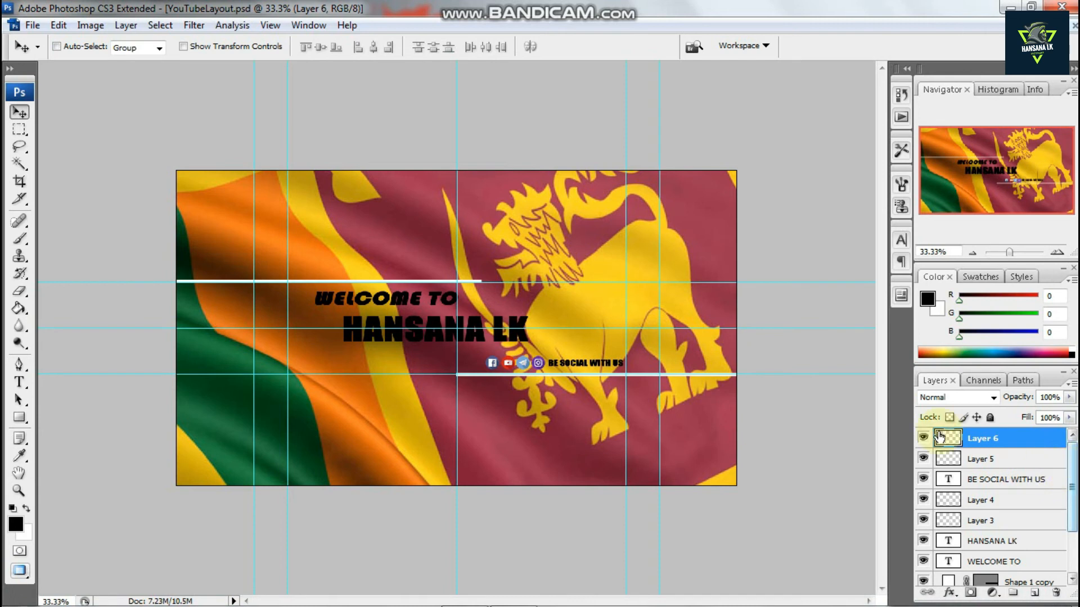
Save a copy as a JPEG named 2 in the CHANNEL ART folder at Maximum quality 12
left_click(33, 26)
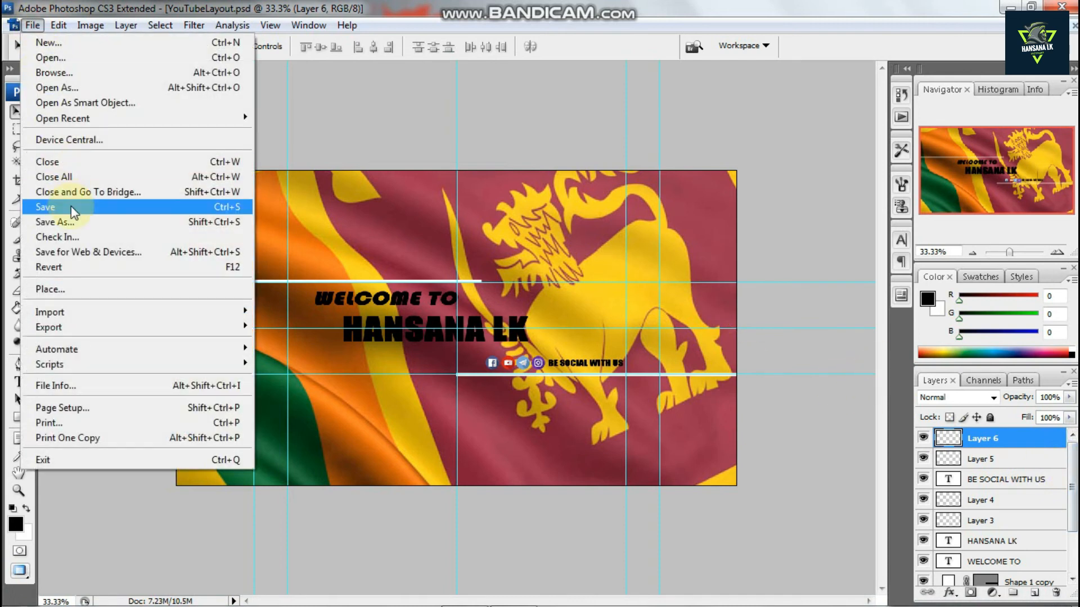
left_click(62, 221)
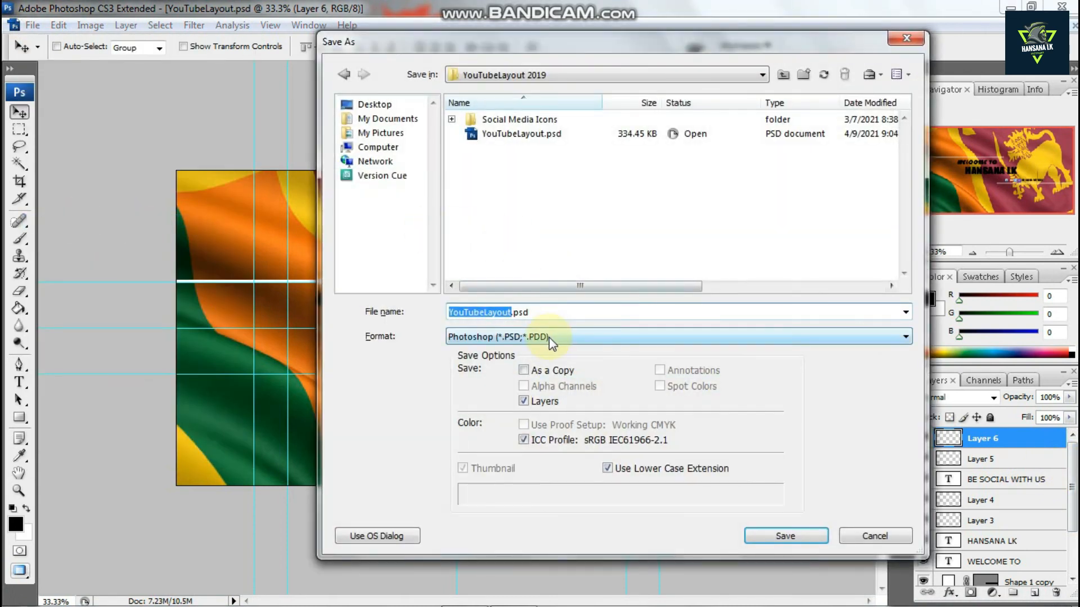
left_click(549, 337)
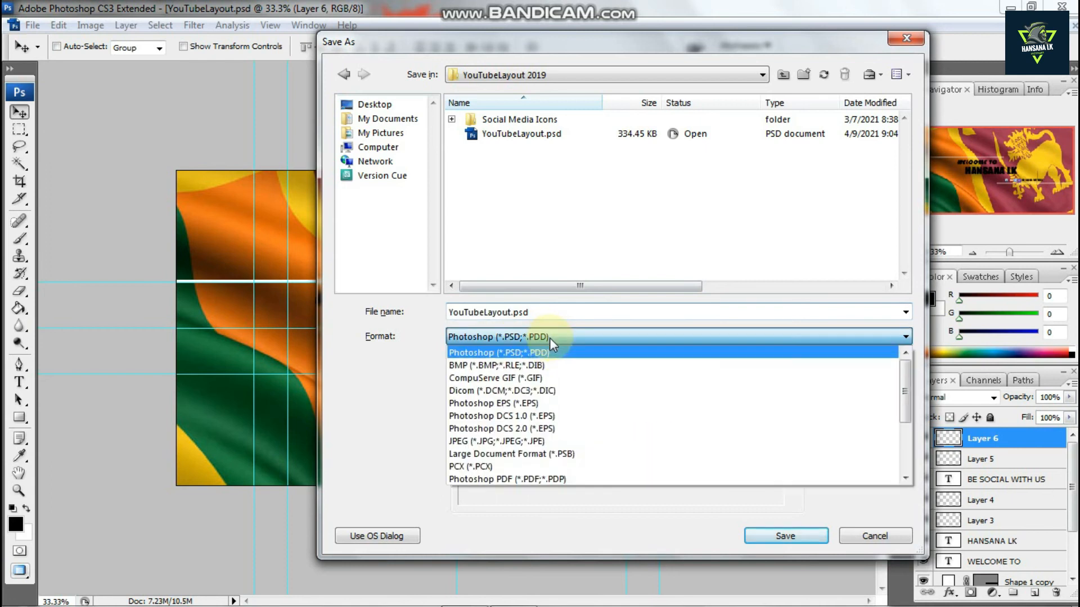
left_click(534, 442)
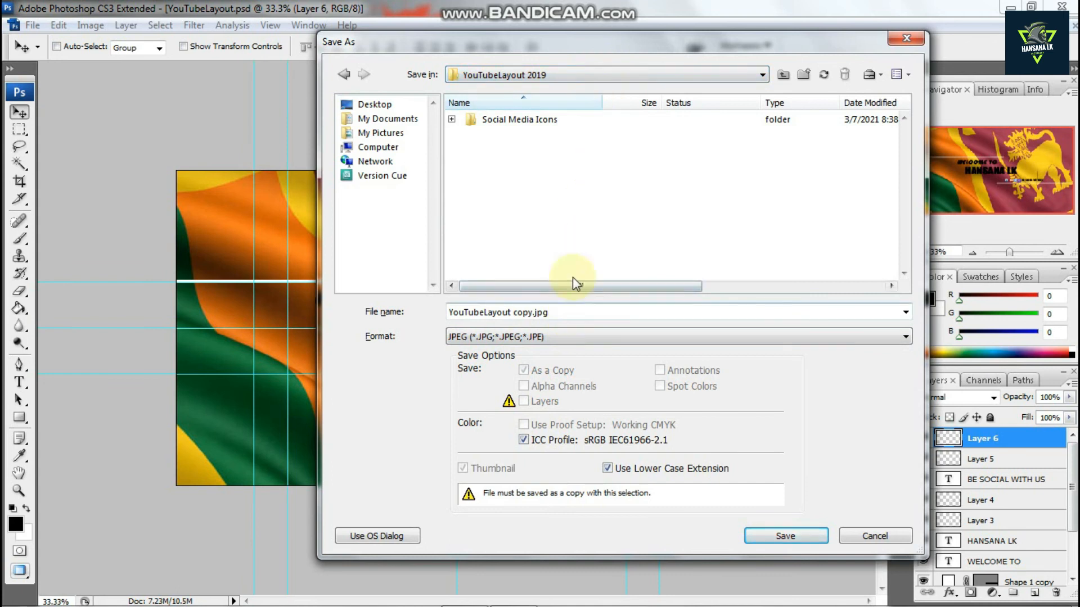
left_click(623, 77)
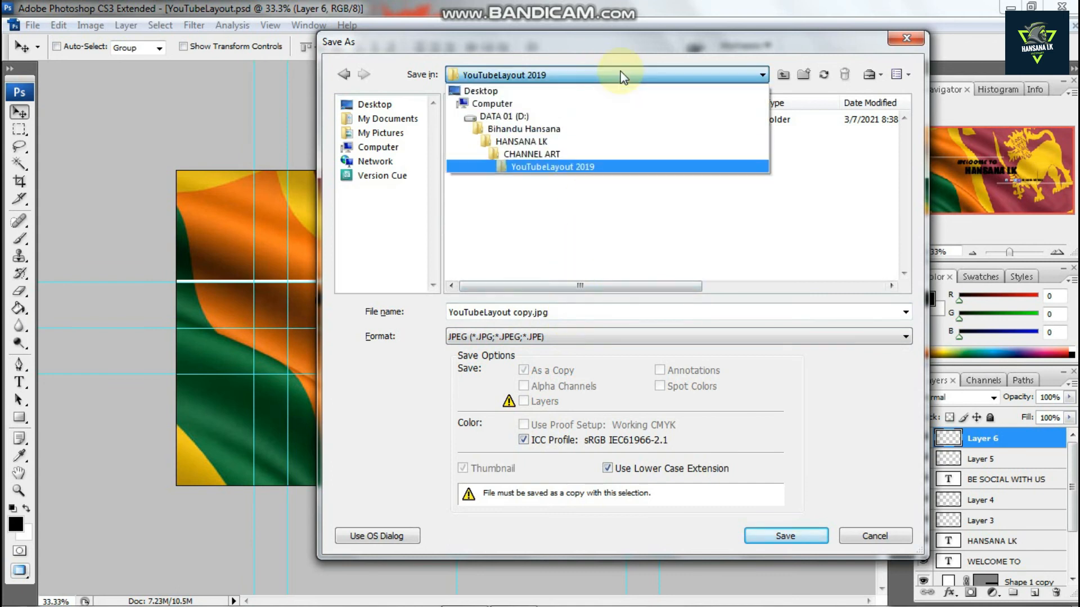
left_click(556, 157)
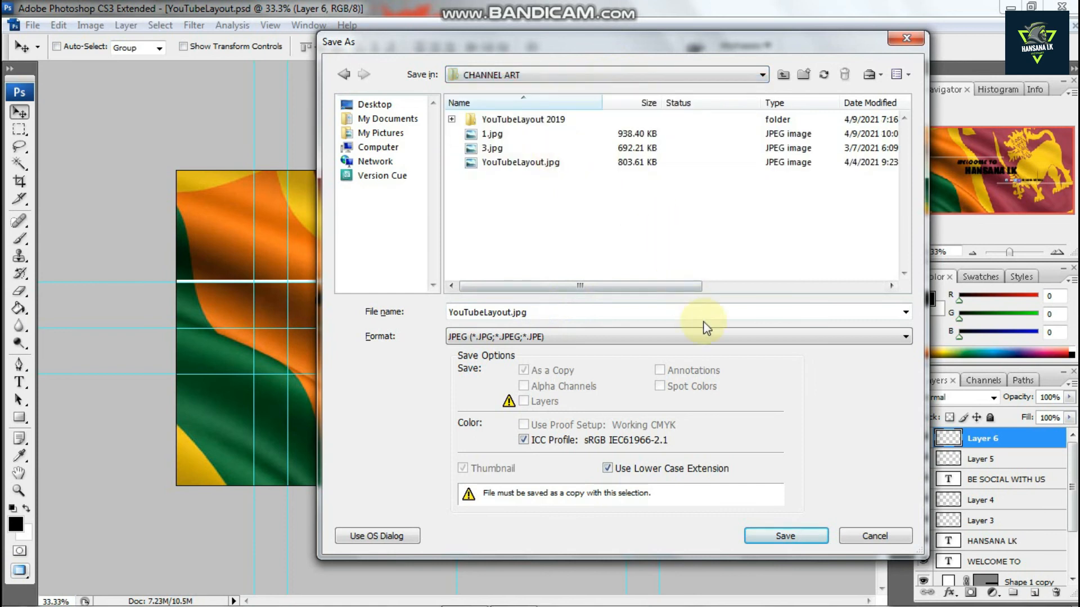
left_click(795, 535)
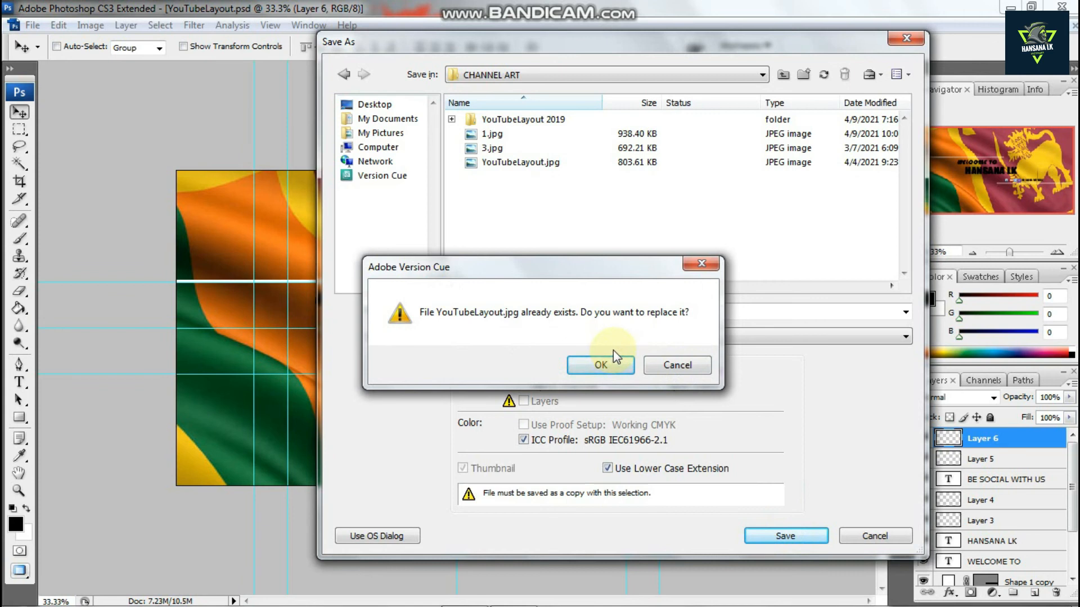
left_click(669, 366)
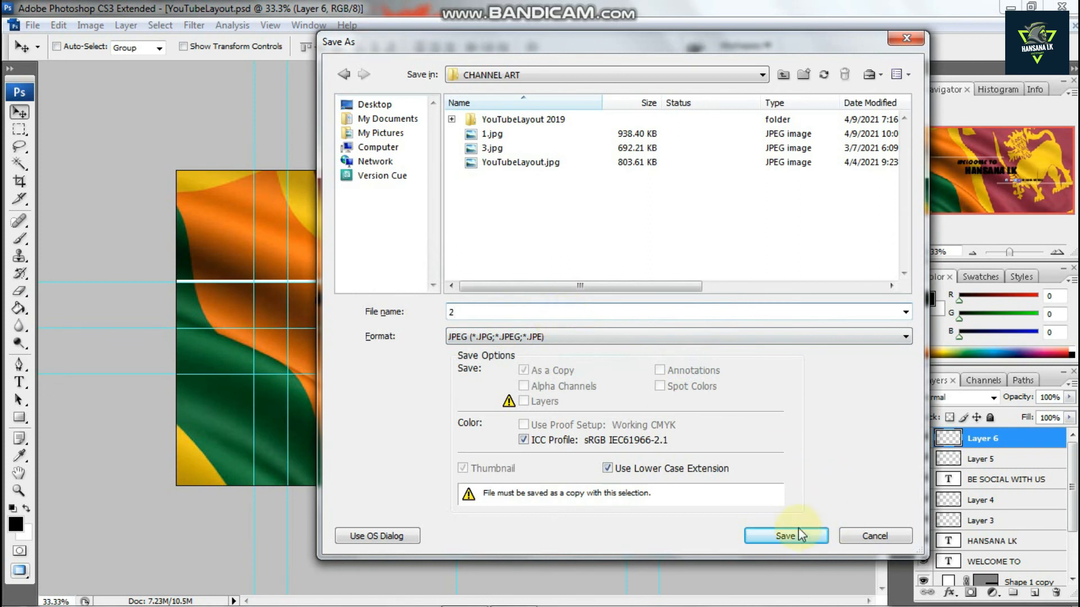
left_click(786, 537)
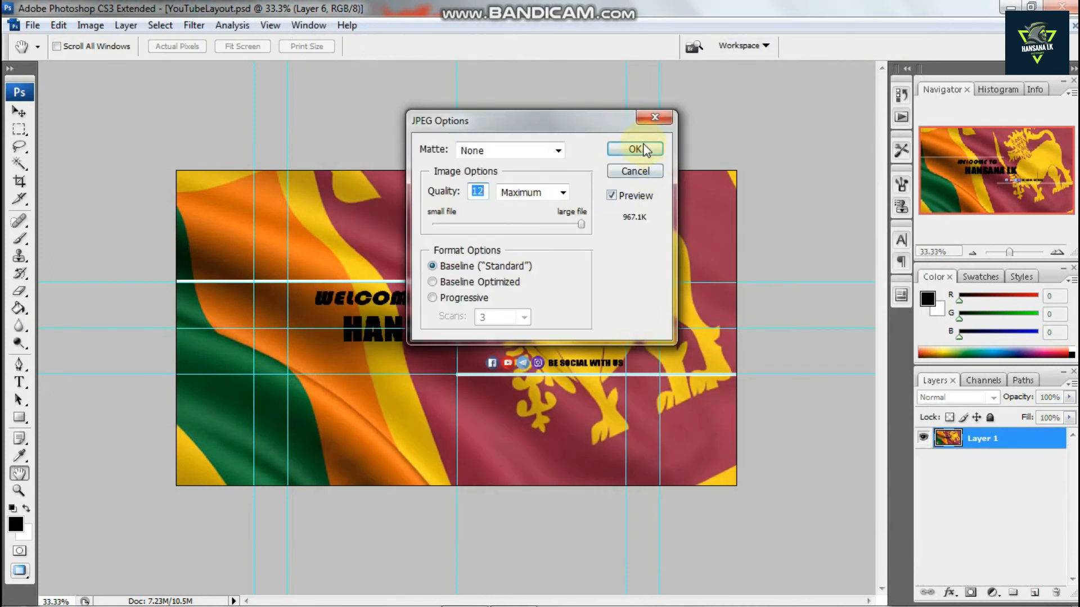
left_click(630, 147)
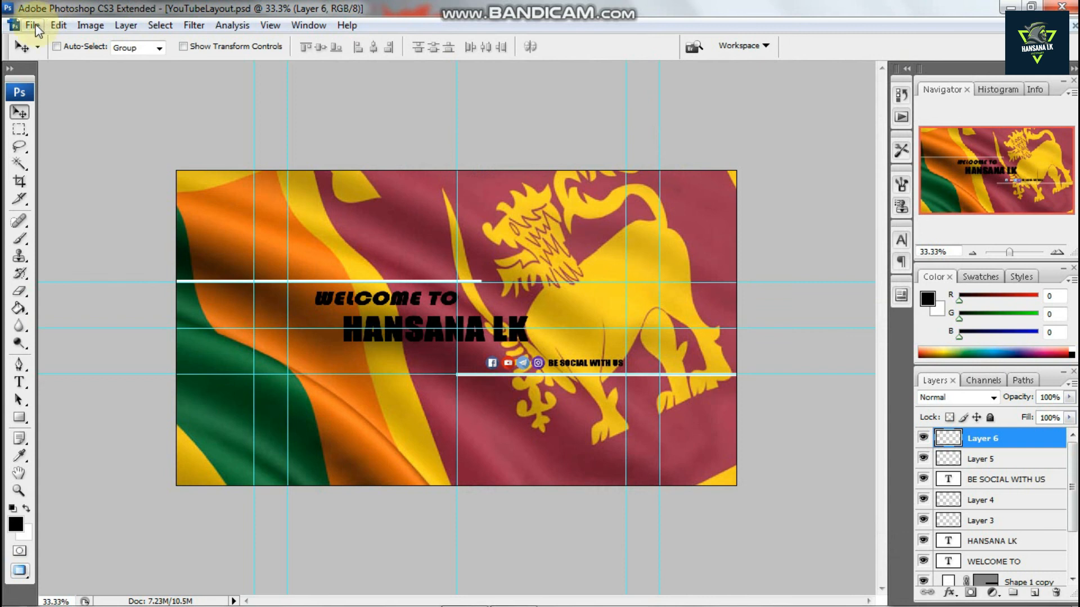
Save the layered document as a Photoshop PSD named 2 in the CHANNEL ART folder with maximum compatibility
left_click(33, 26)
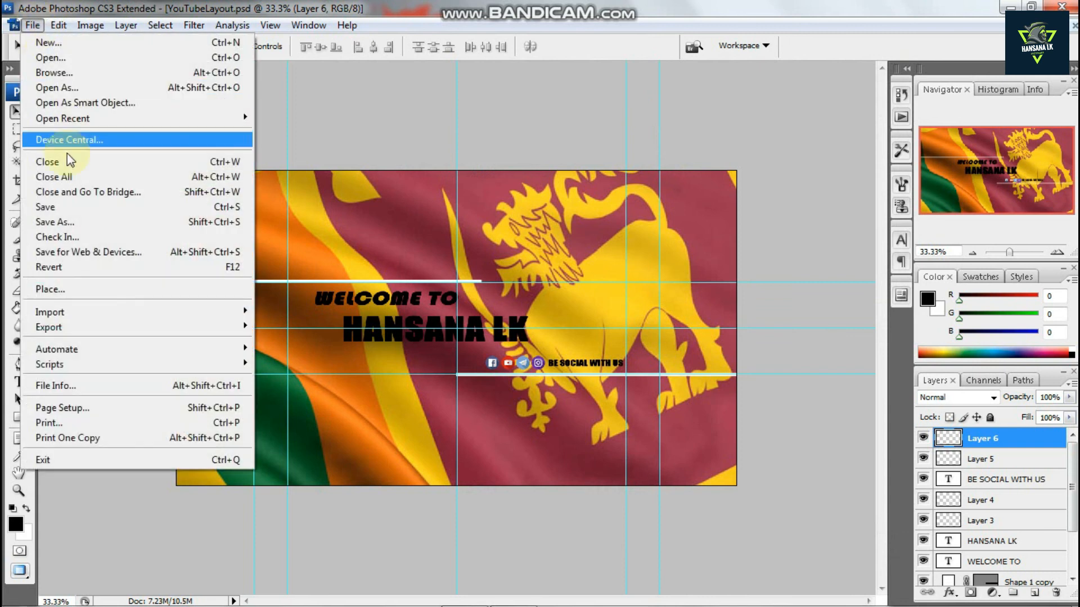
left_click(71, 219)
left_click(552, 337)
left_click(548, 338)
double_click(548, 315)
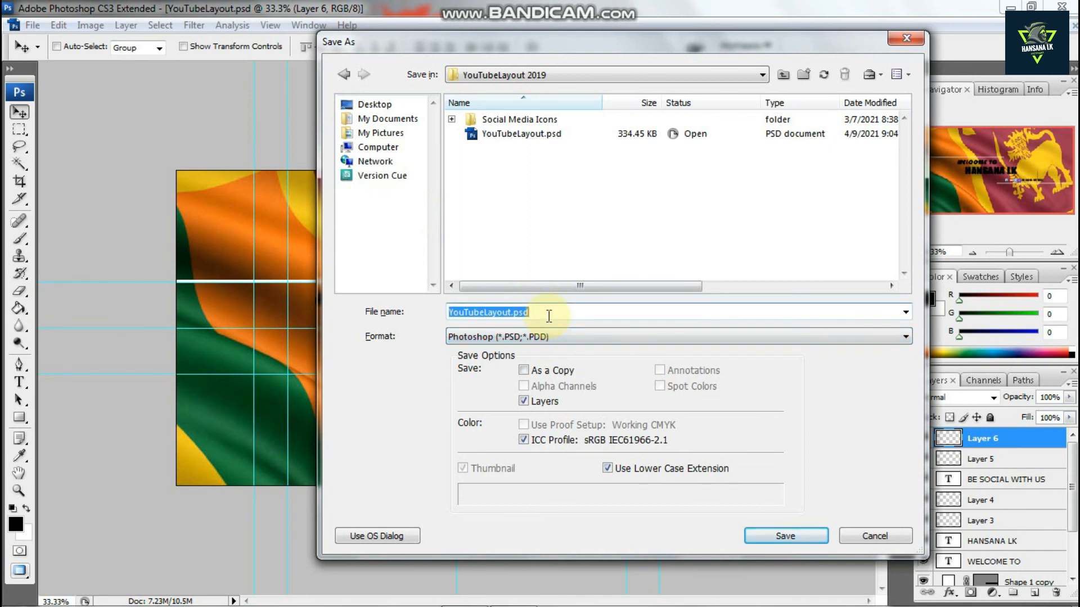
left_click(504, 80)
left_click(531, 149)
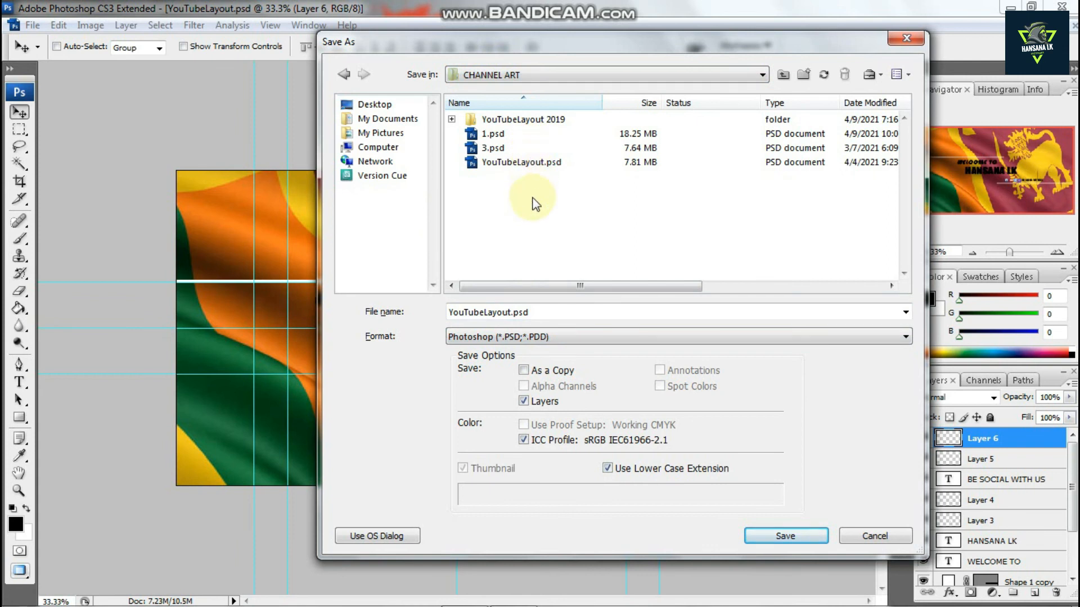
double_click(544, 312)
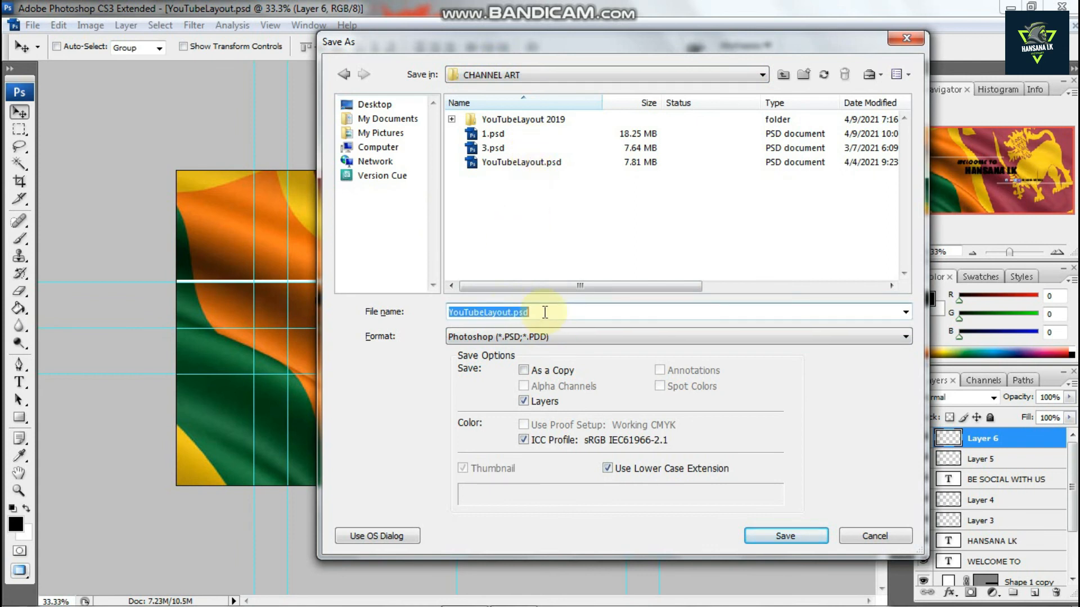
type("2")
left_click(767, 537)
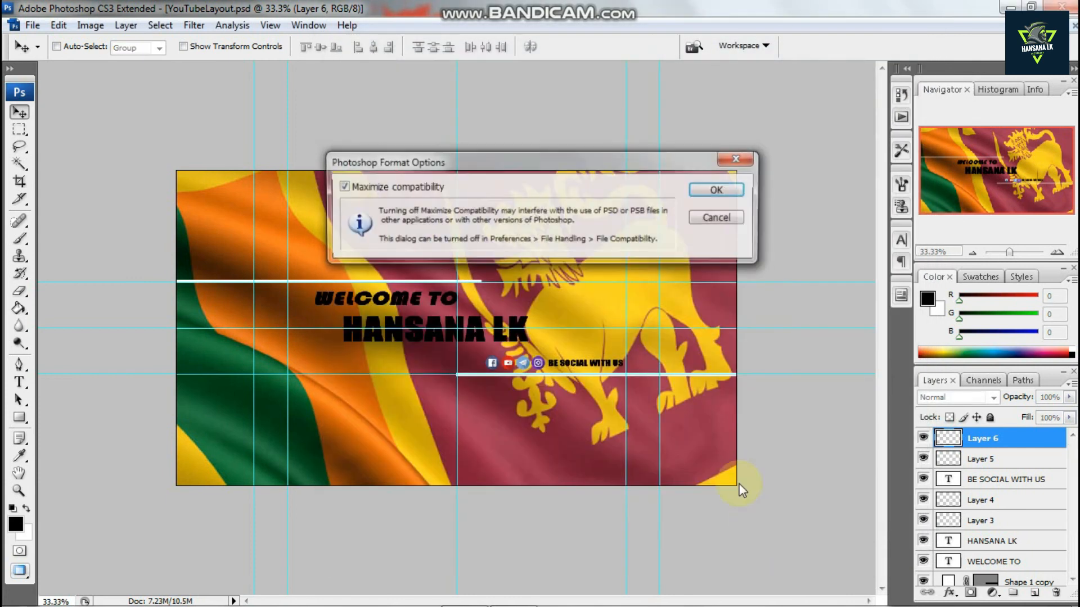
left_click(711, 187)
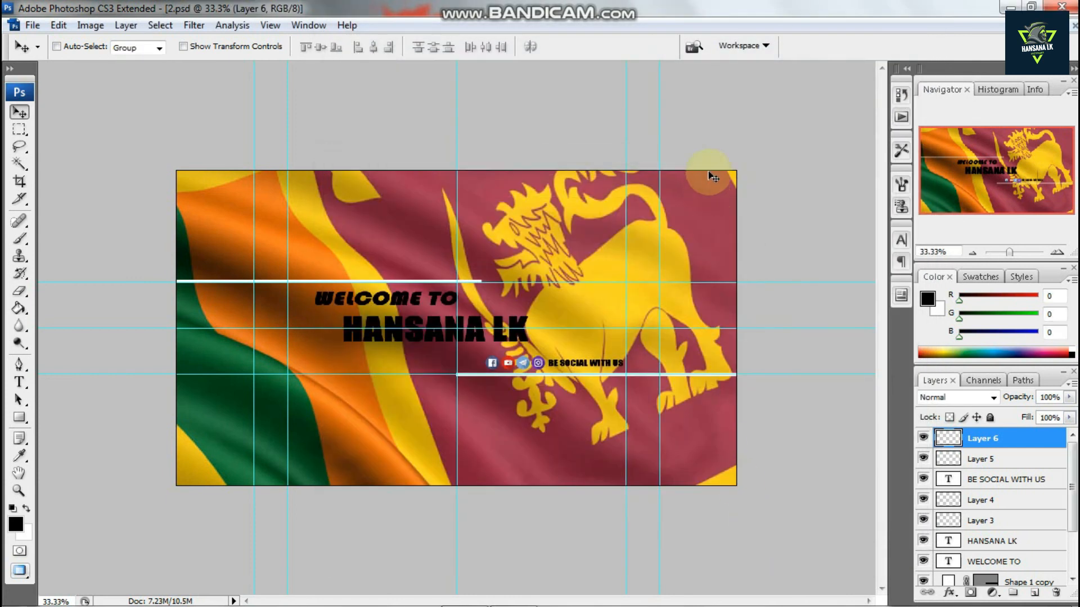
Close Photoshop and browse in the file explorer to the CHANNEL ART folder on drive D
left_click(1066, 7)
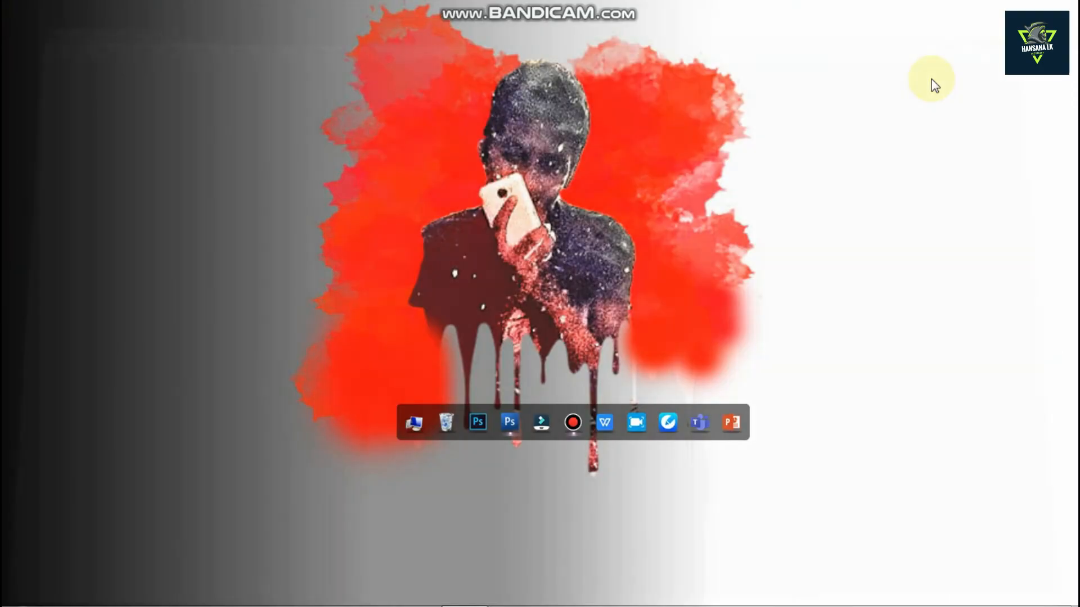
left_click(406, 423)
double_click(363, 110)
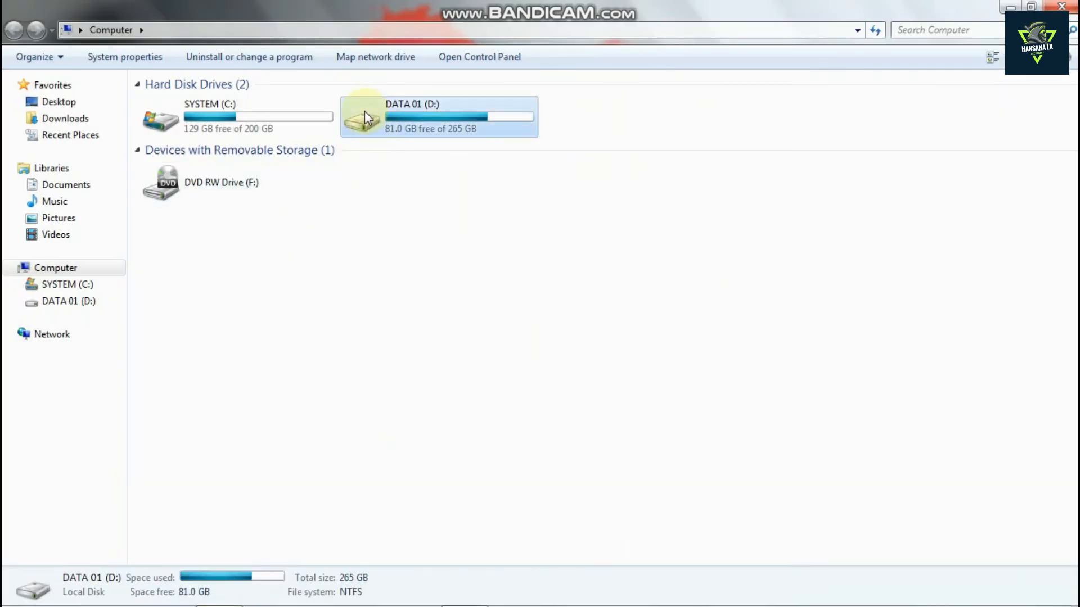
double_click(364, 111)
double_click(296, 121)
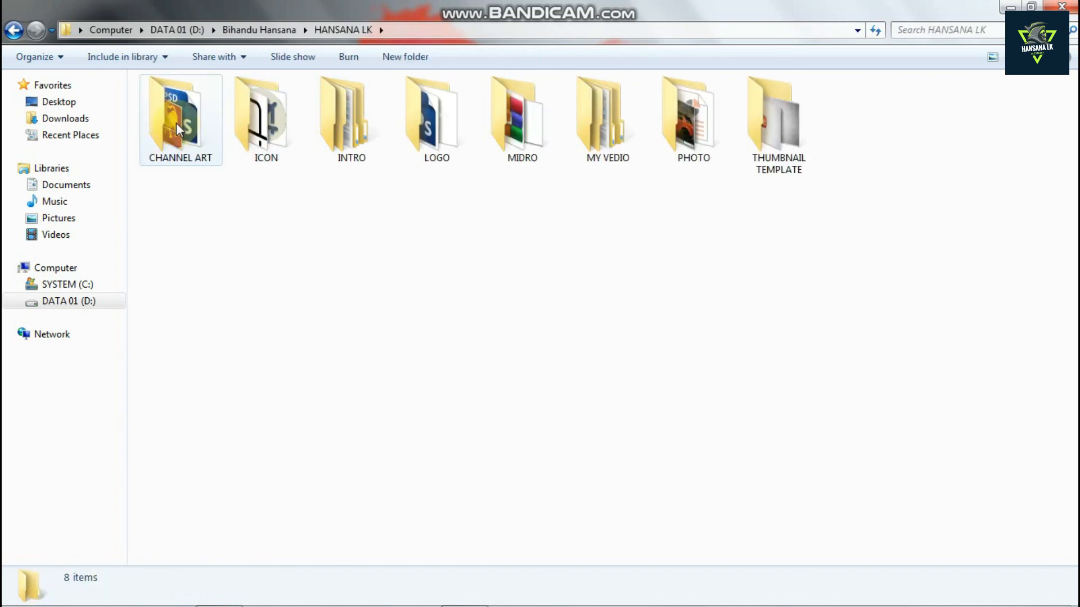
double_click(176, 122)
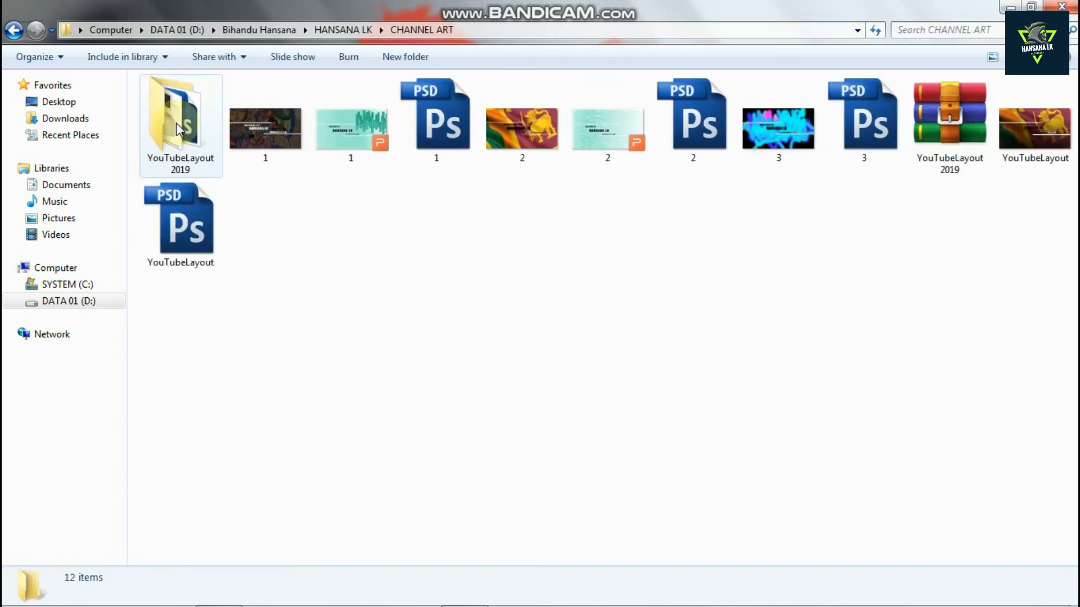
Open the exported 2 JPEG to preview it, close the viewer, and set the image as the desktop background
left_click(521, 117)
double_click(521, 117)
scroll(804, 144, "up", 1)
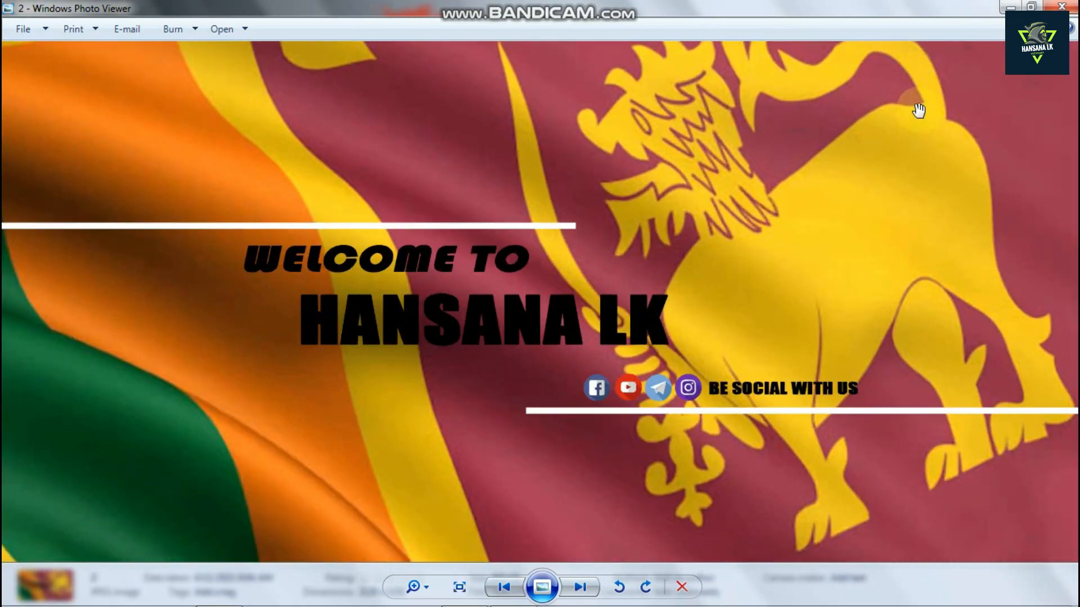
scroll(918, 110, "down", 1)
key("alt+F4")
right_click(495, 117)
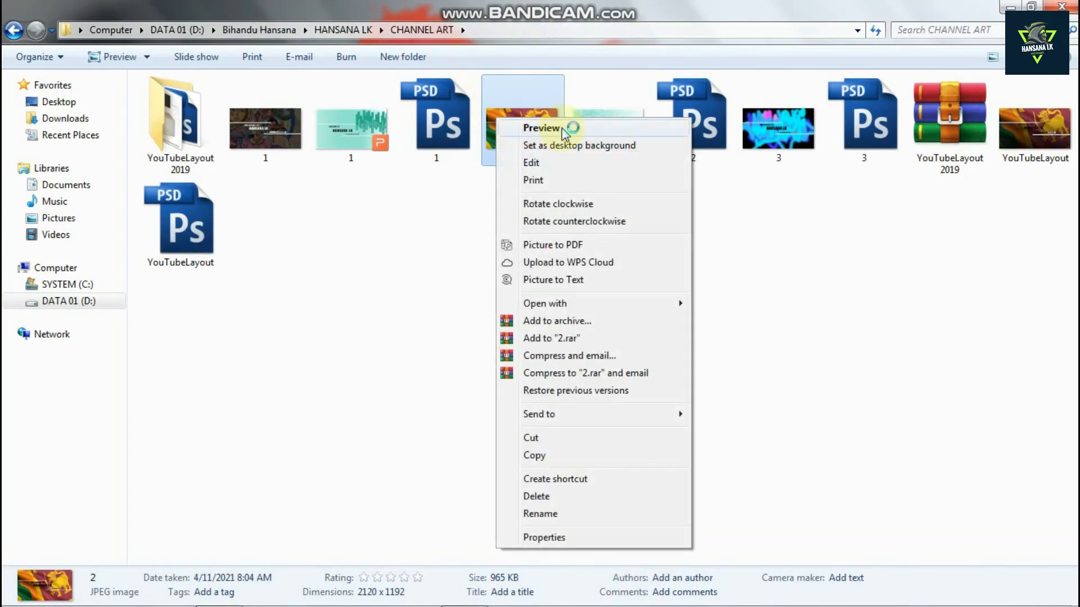
left_click(568, 146)
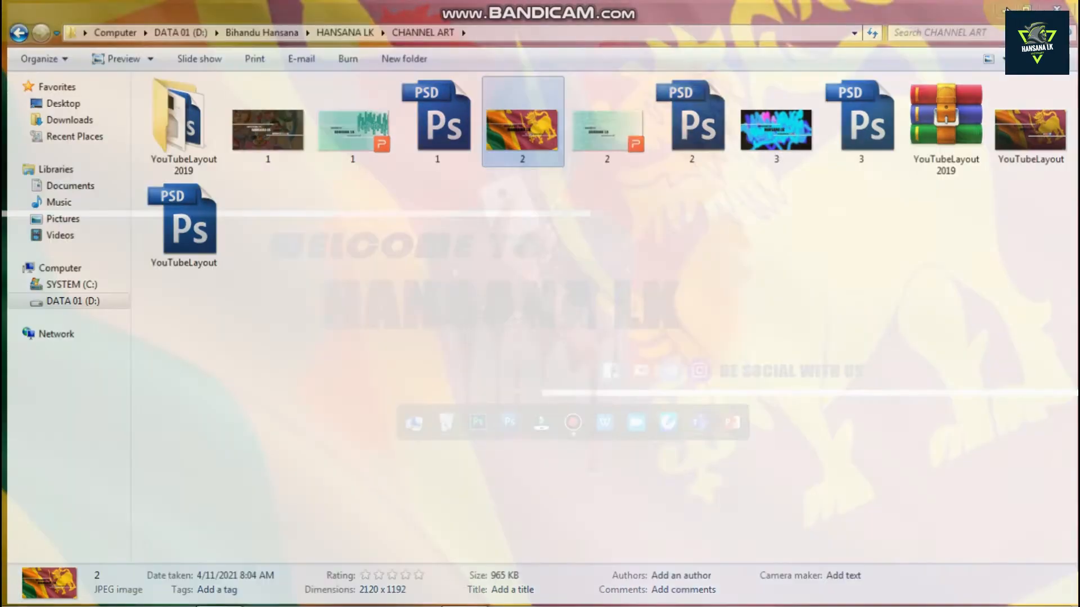